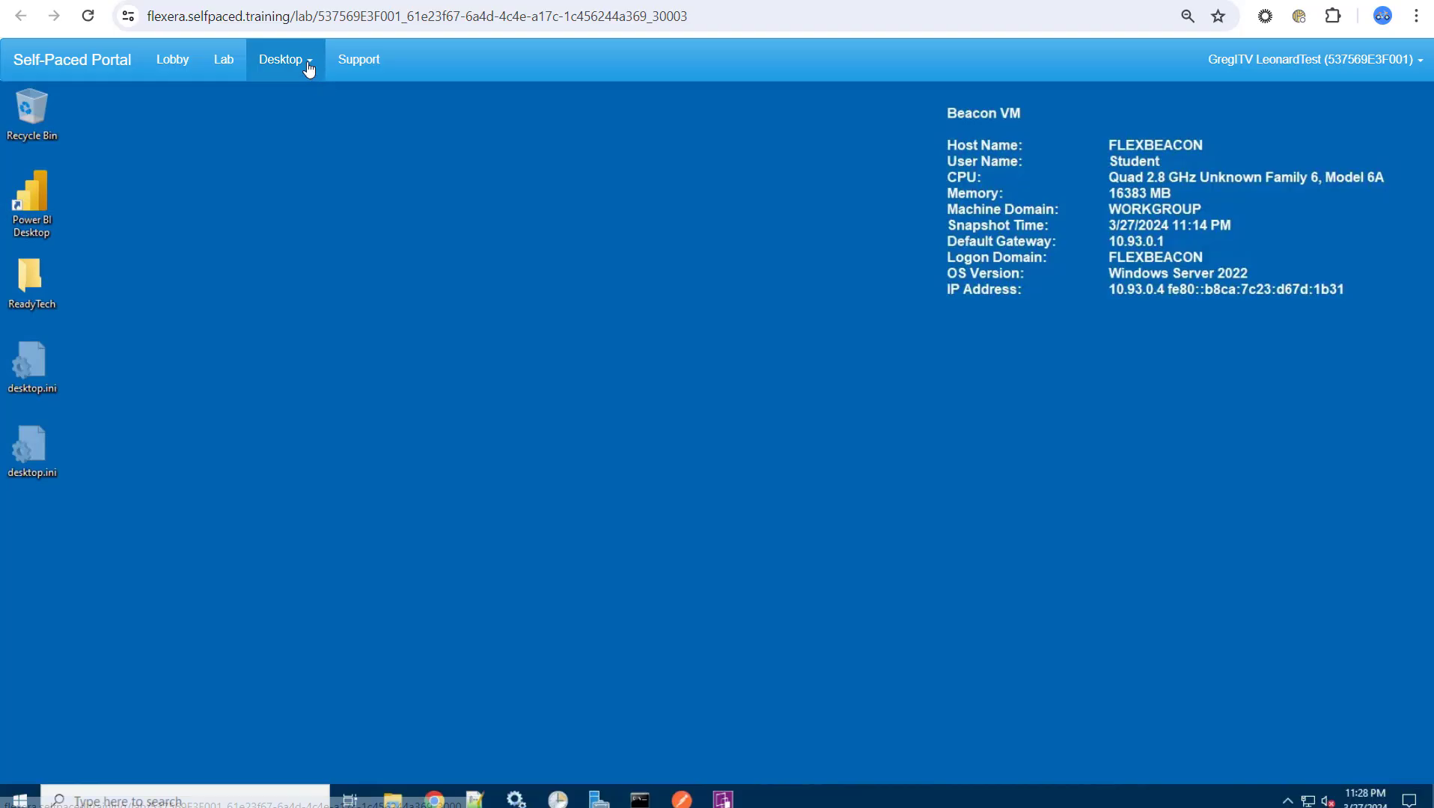
- Connect to the remote desktop of Lab 2 - Workstation Windows 11 and turn off its viewer toolbar
click(308, 66)
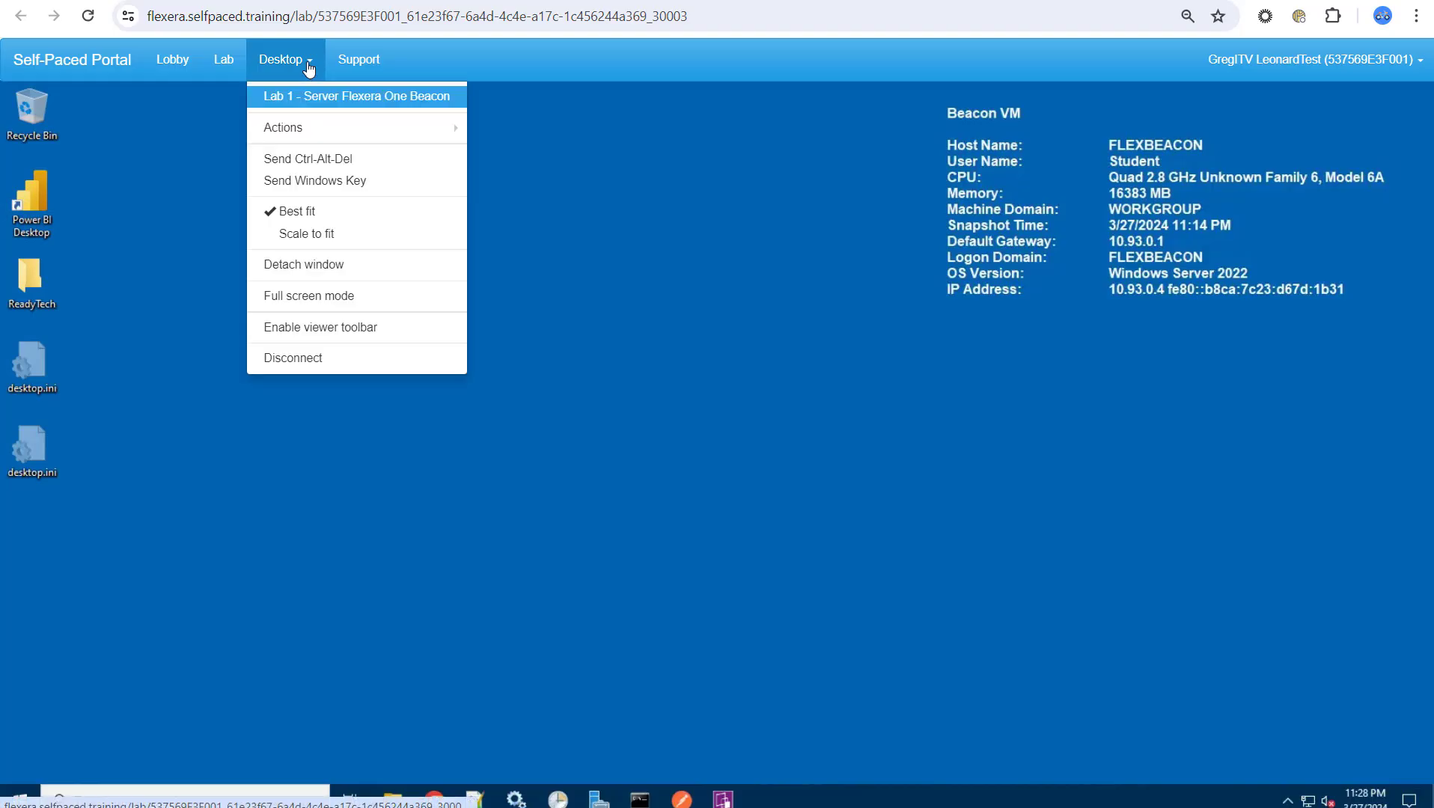
click(228, 68)
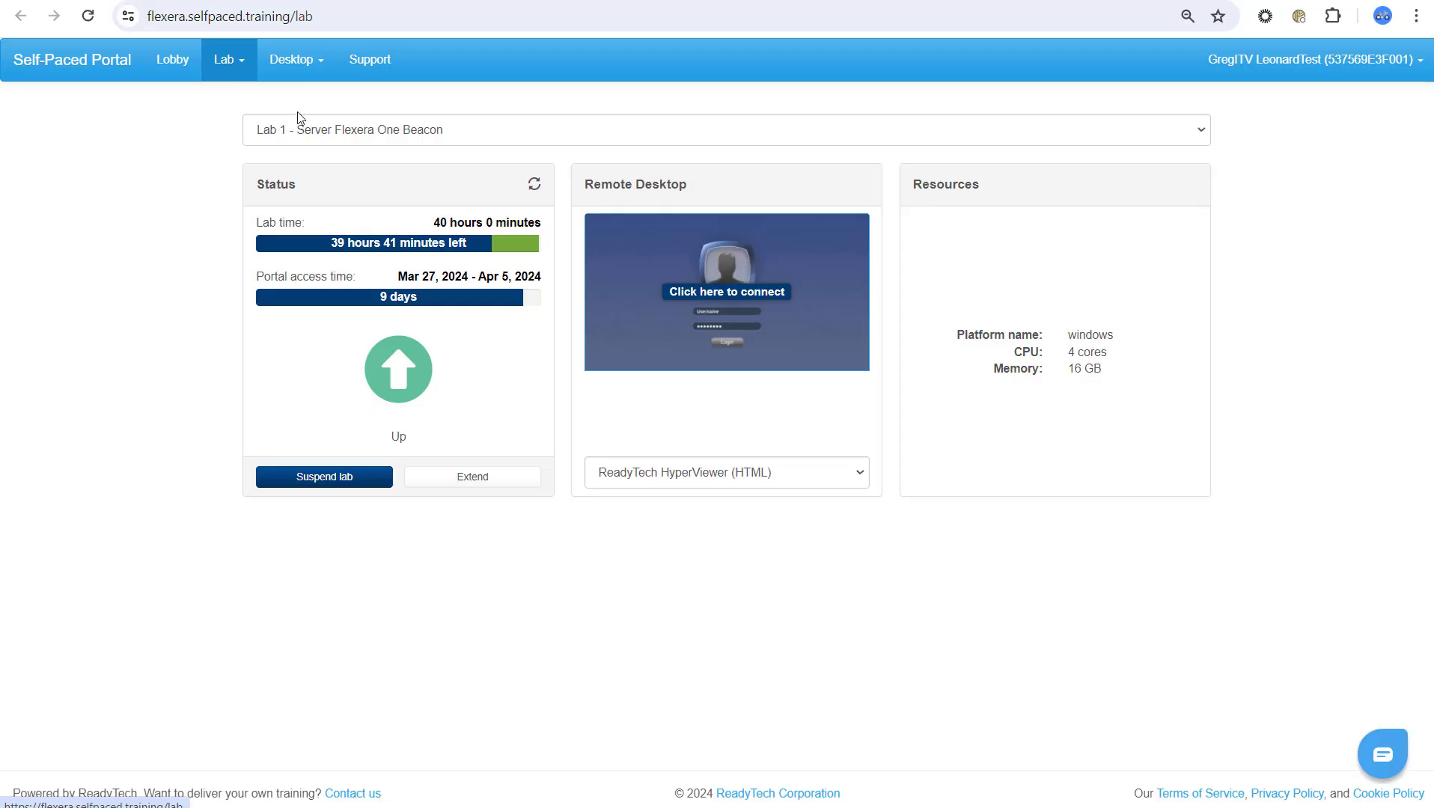
click(298, 133)
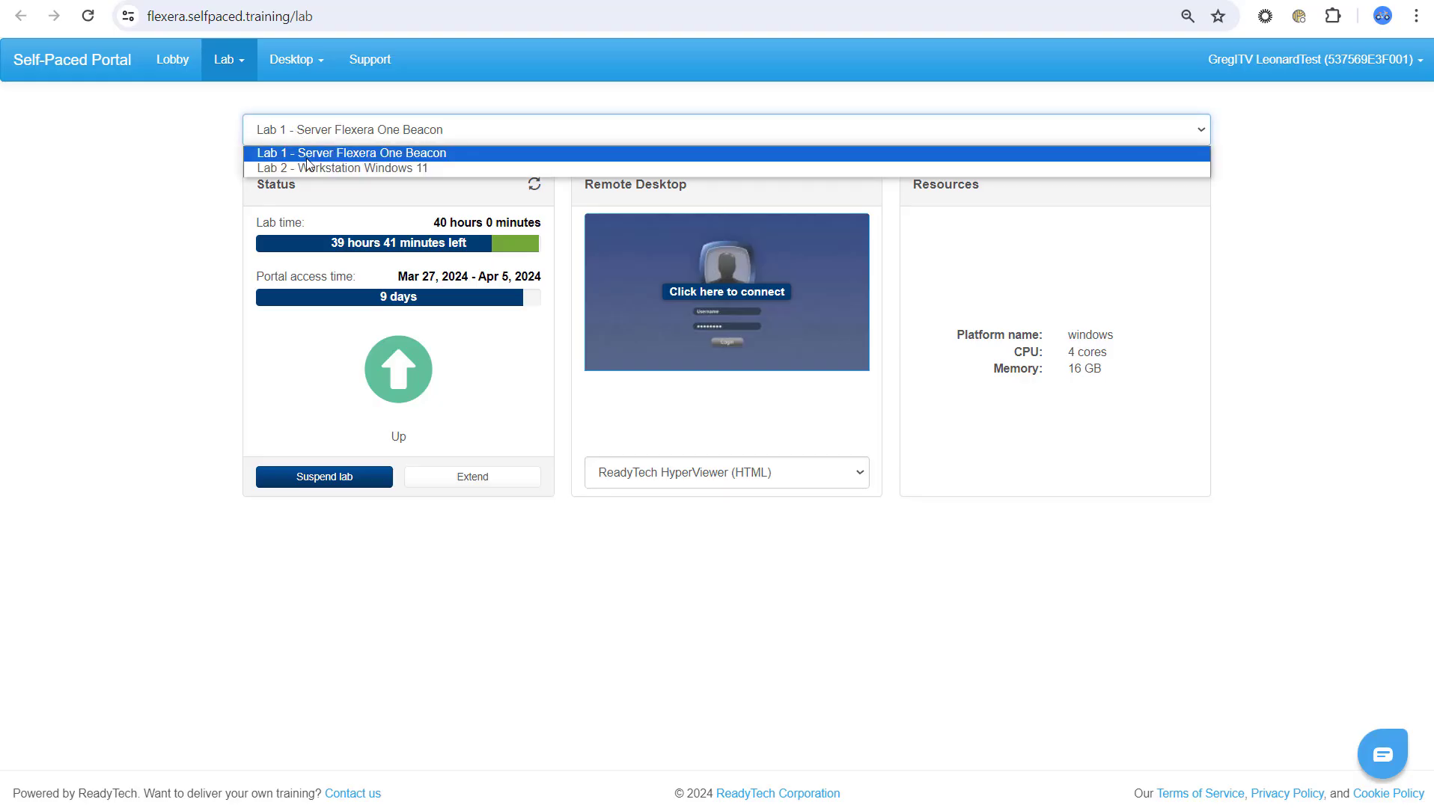
click(344, 167)
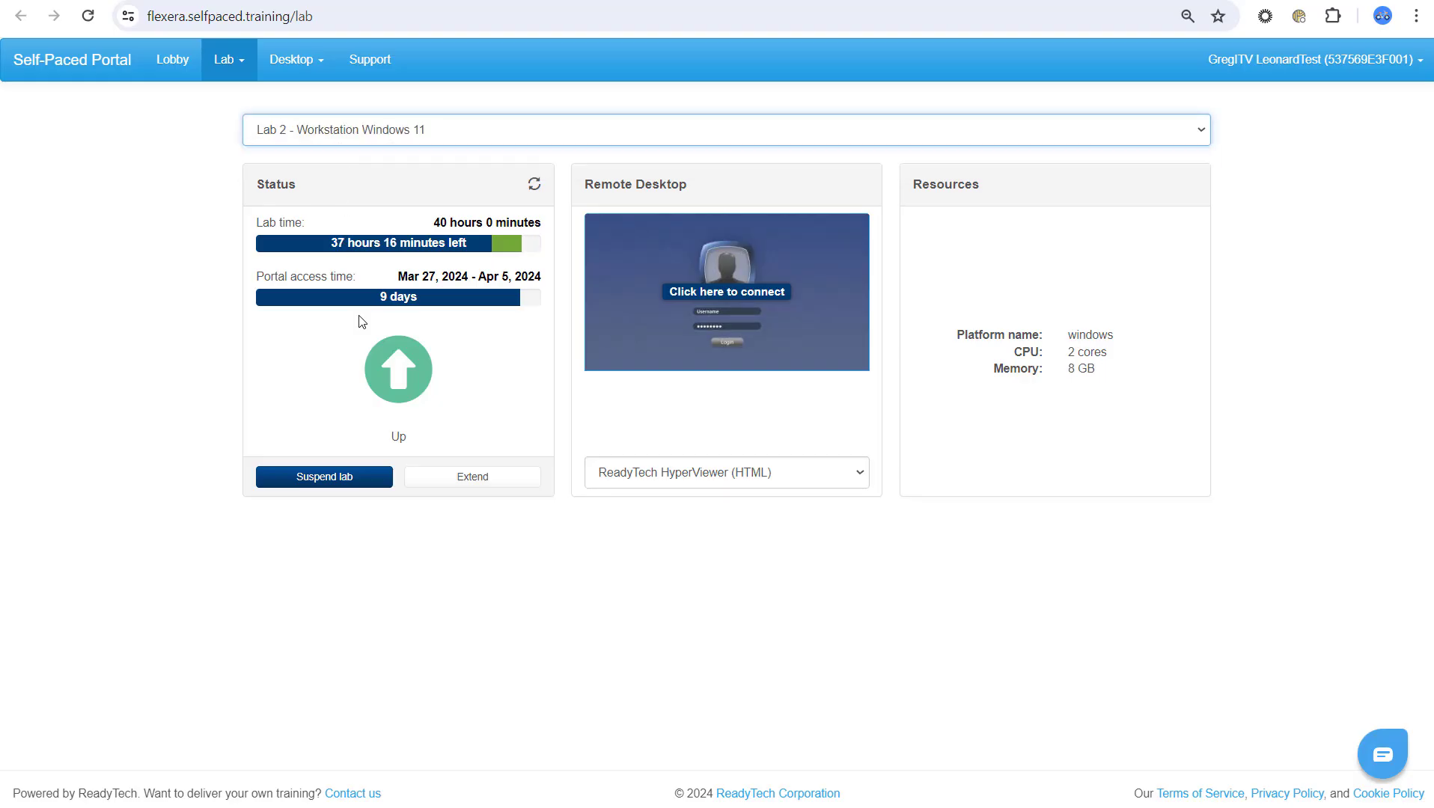
click(723, 303)
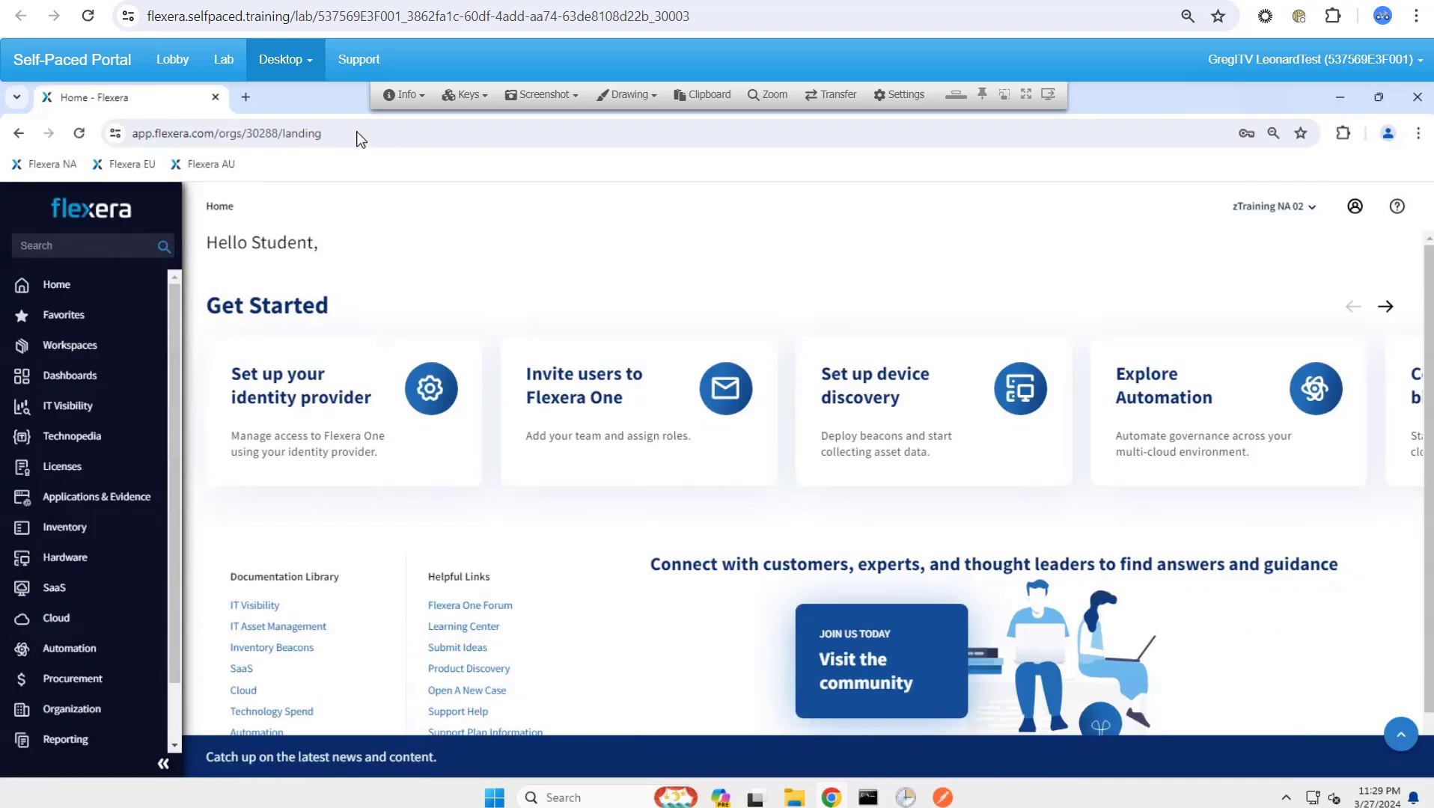
click(303, 71)
click(337, 351)
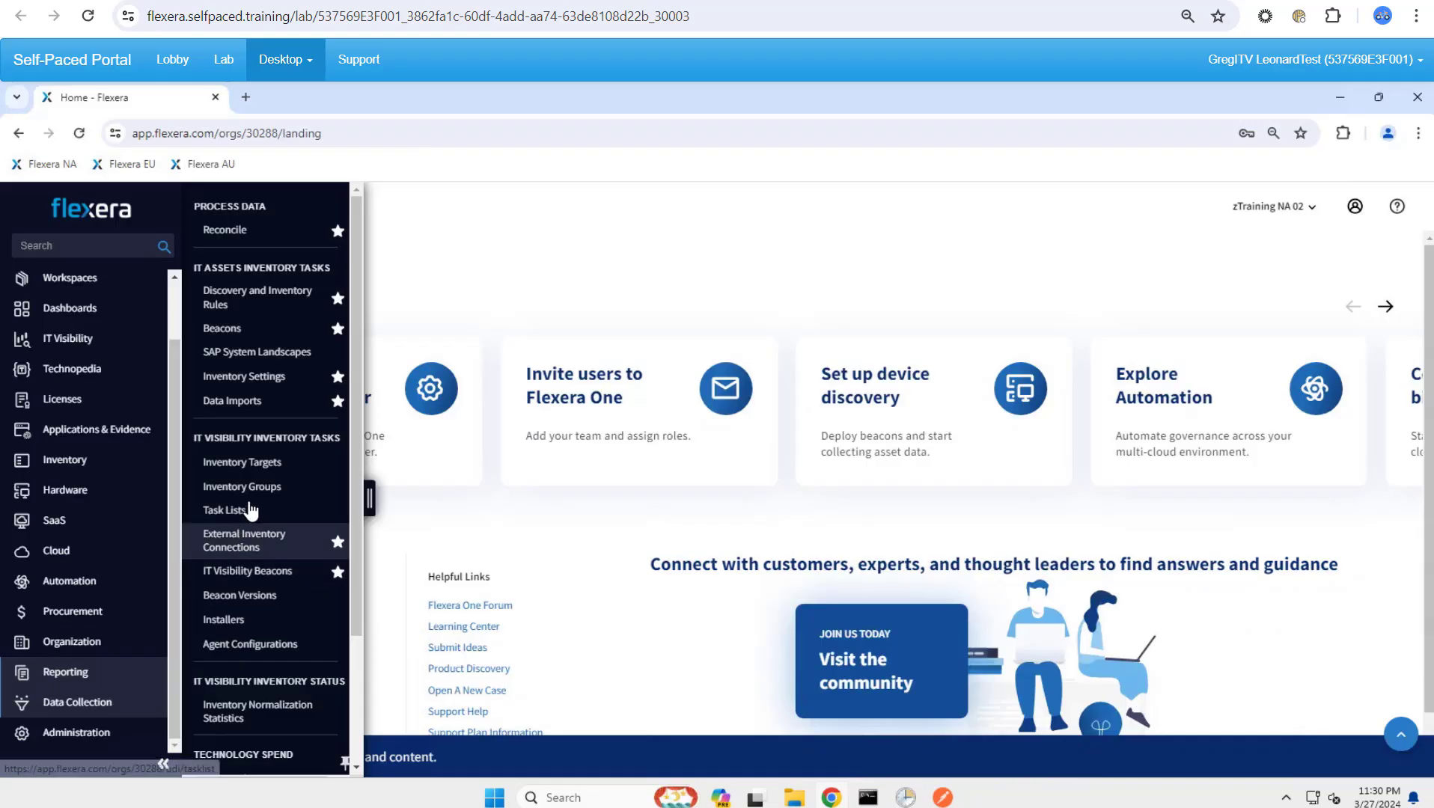
- Create an agent configuration named Training VMs under IT Visibility Inventory Tasks and enable inventory gathering for it
click(260, 645)
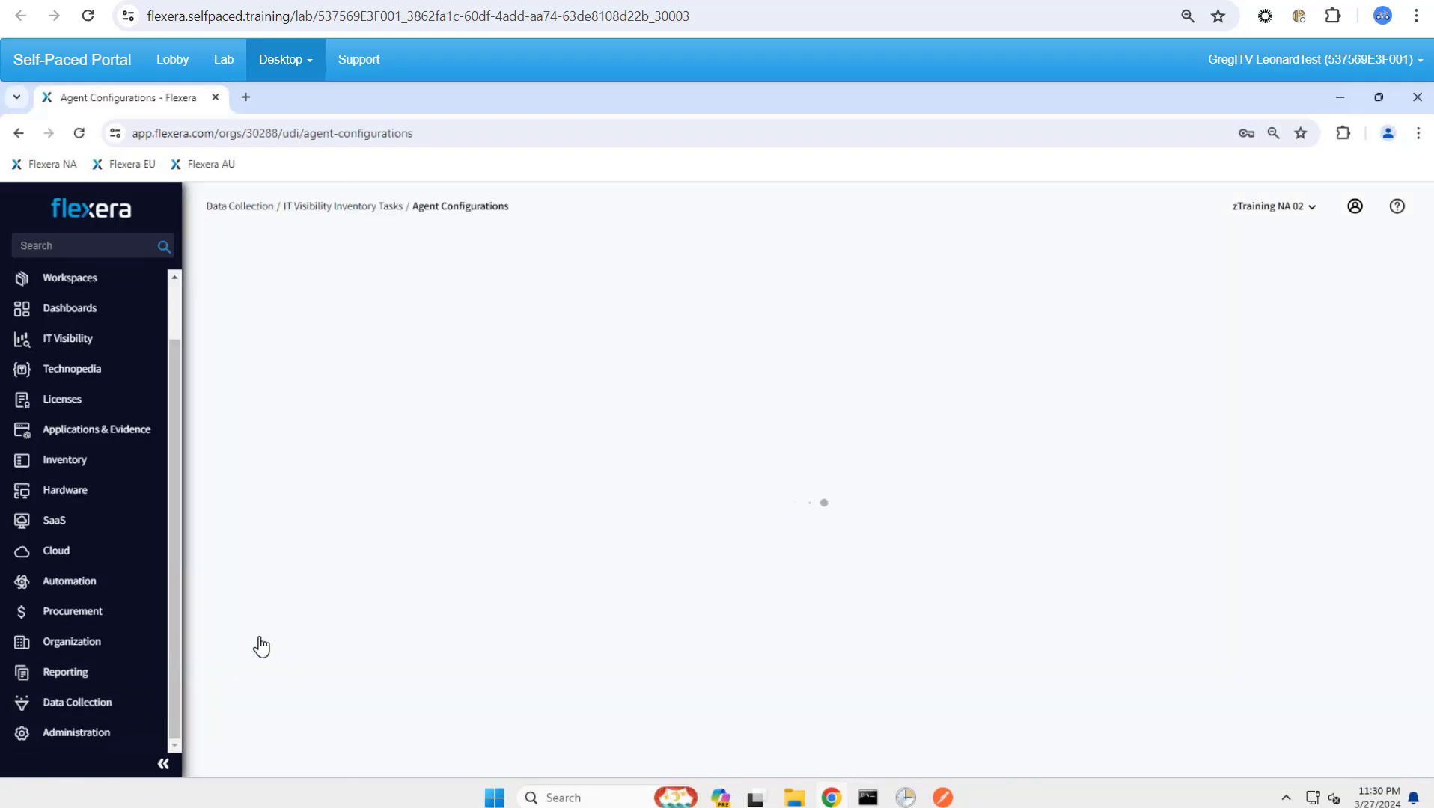
click(1336, 254)
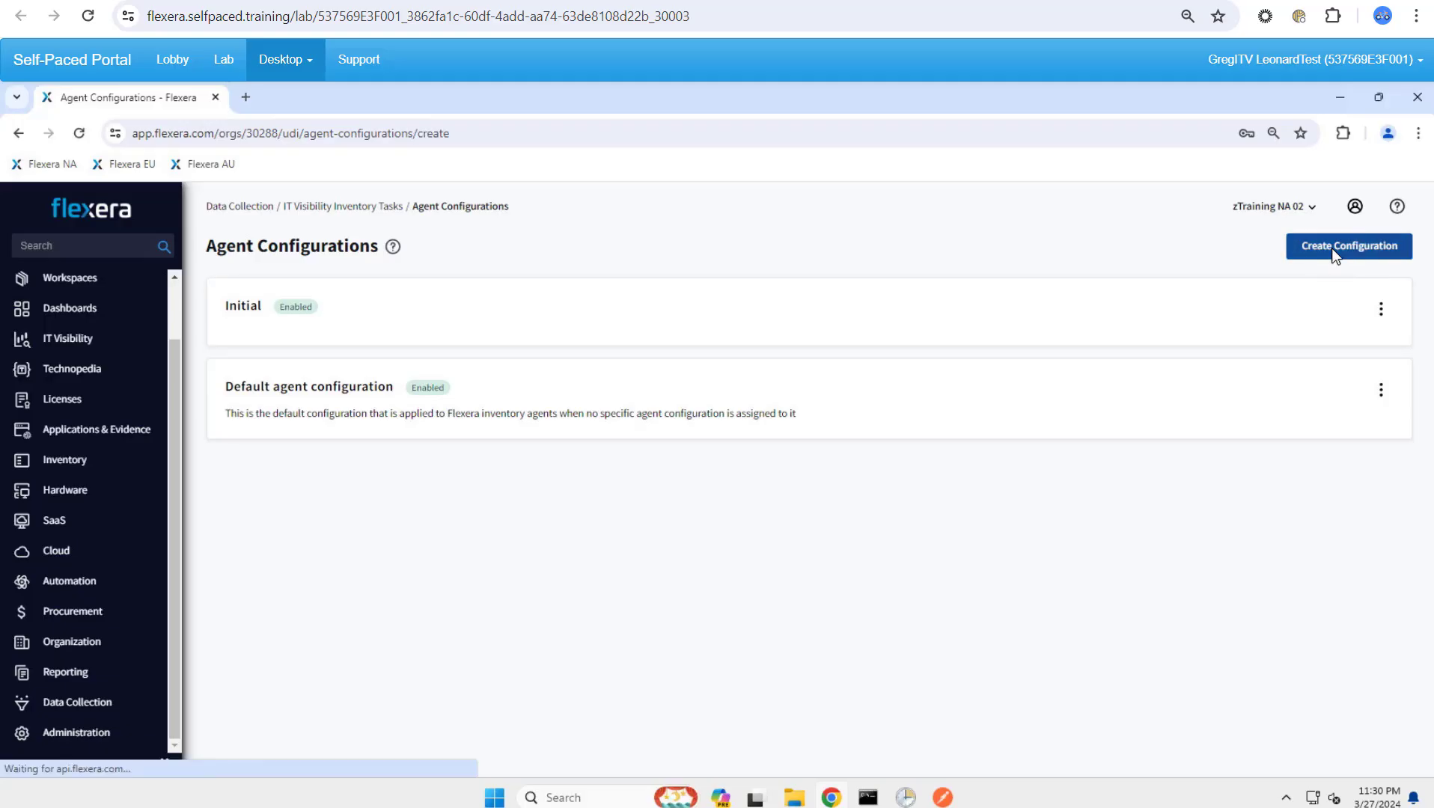
click(468, 371)
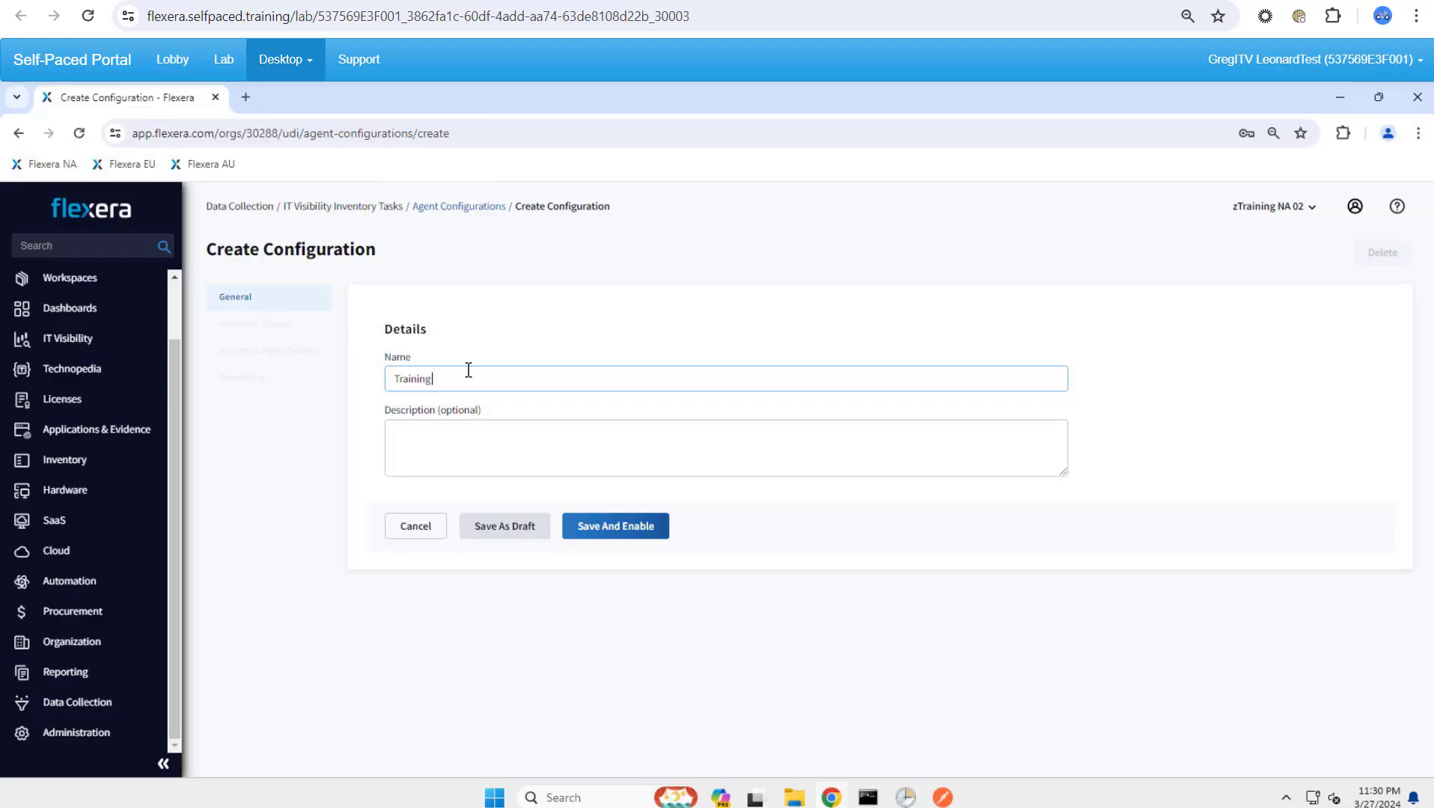
click(613, 533)
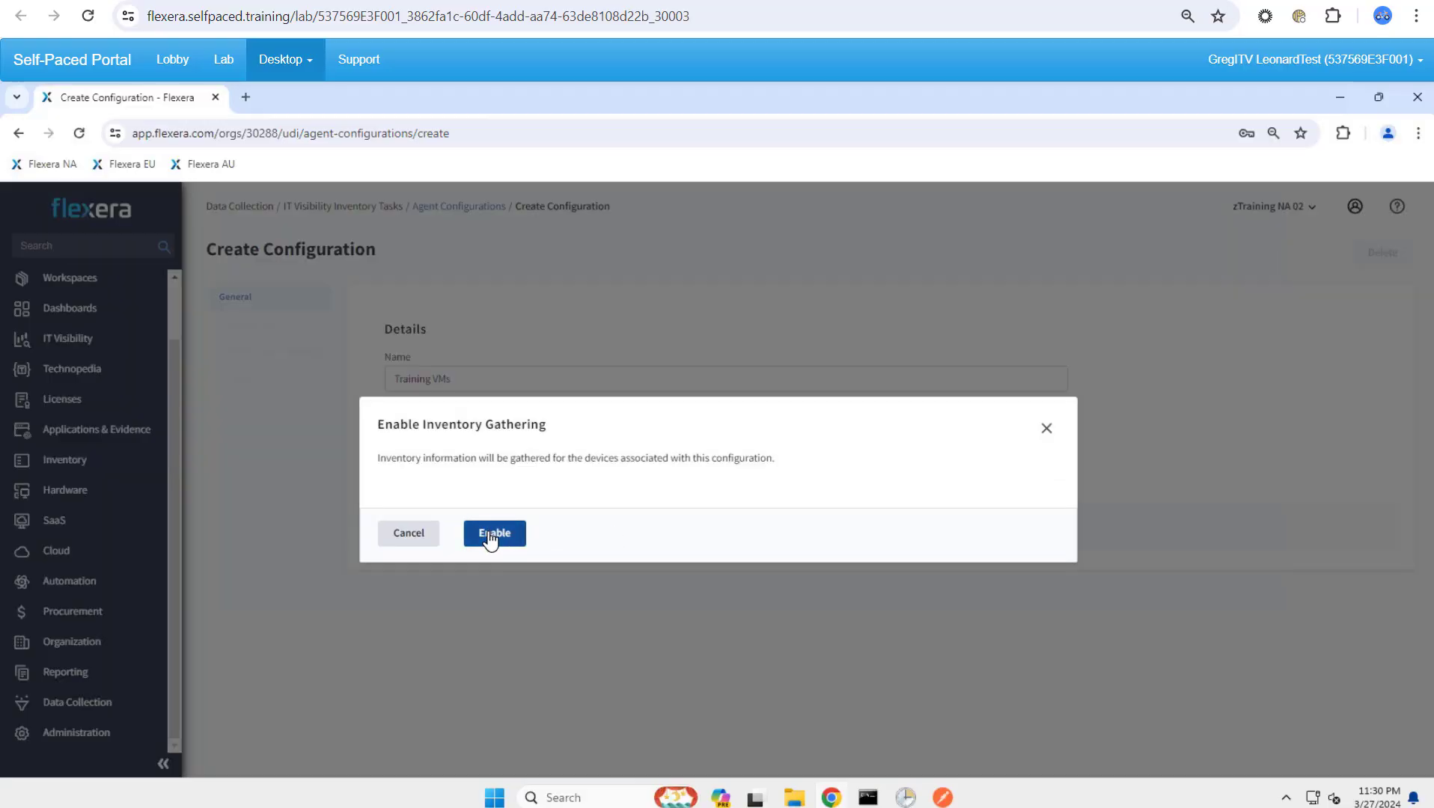
click(490, 539)
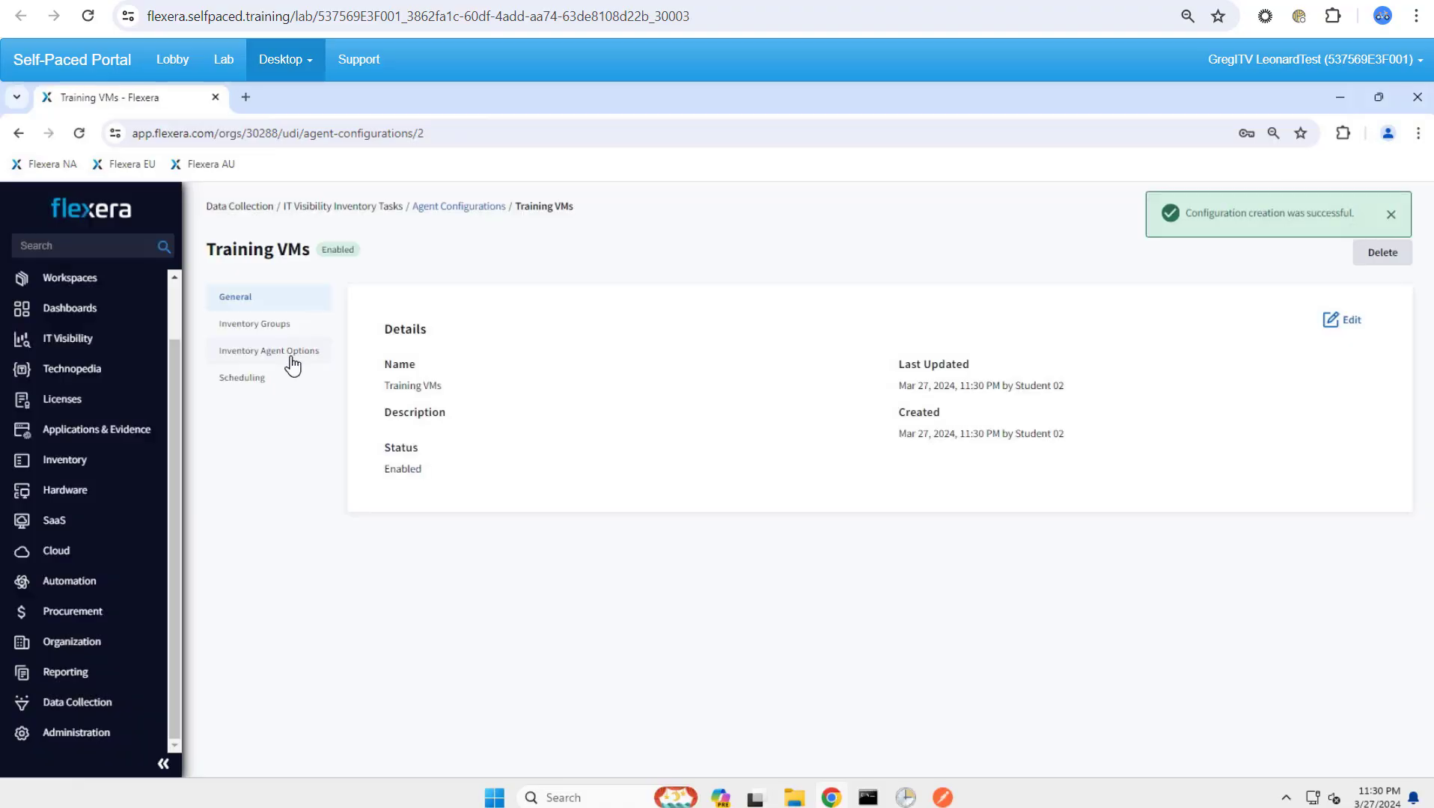
- Set the Training VMs inventory agent options to collect Windows file evidence for all files plus usage data, and save them
click(291, 359)
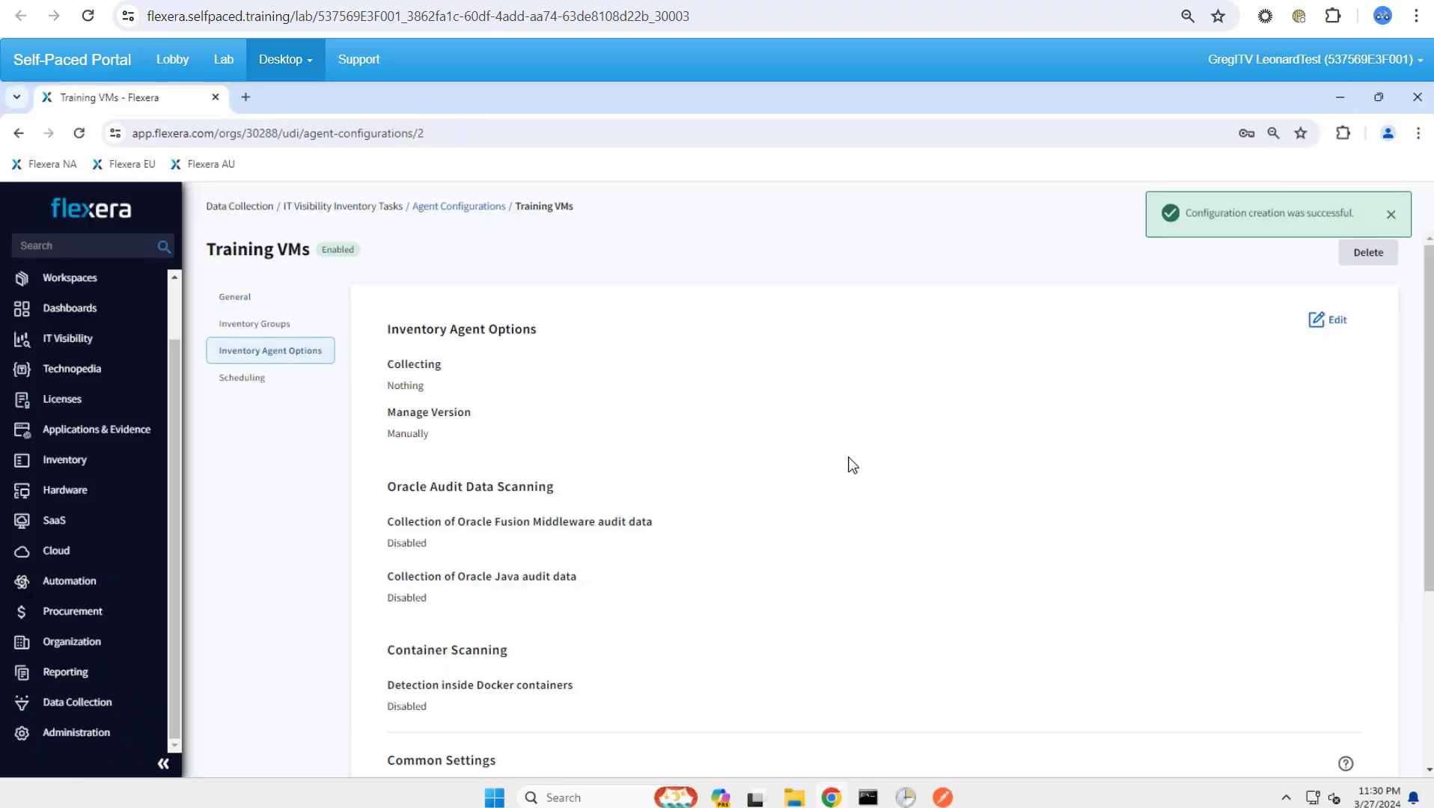
click(1342, 326)
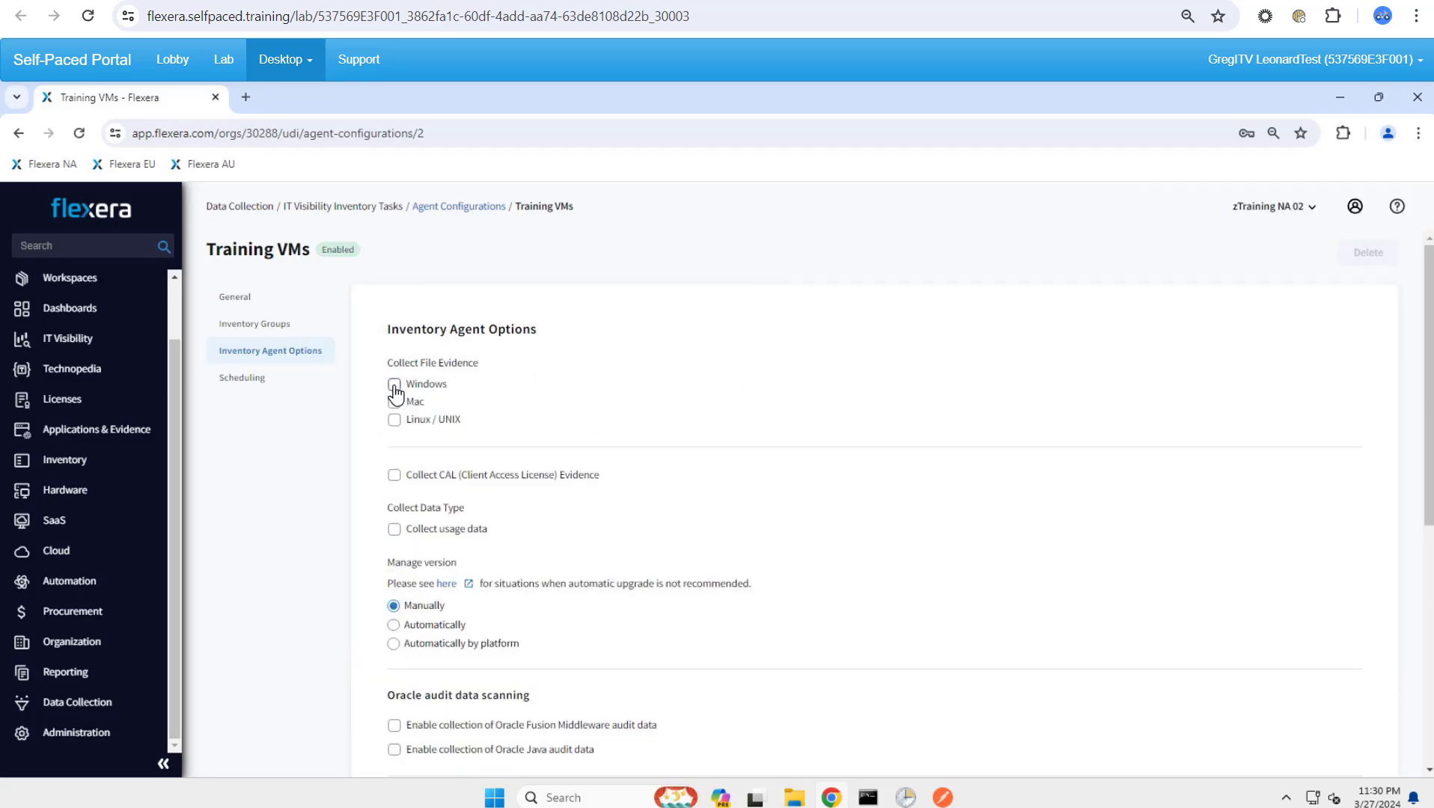
click(394, 385)
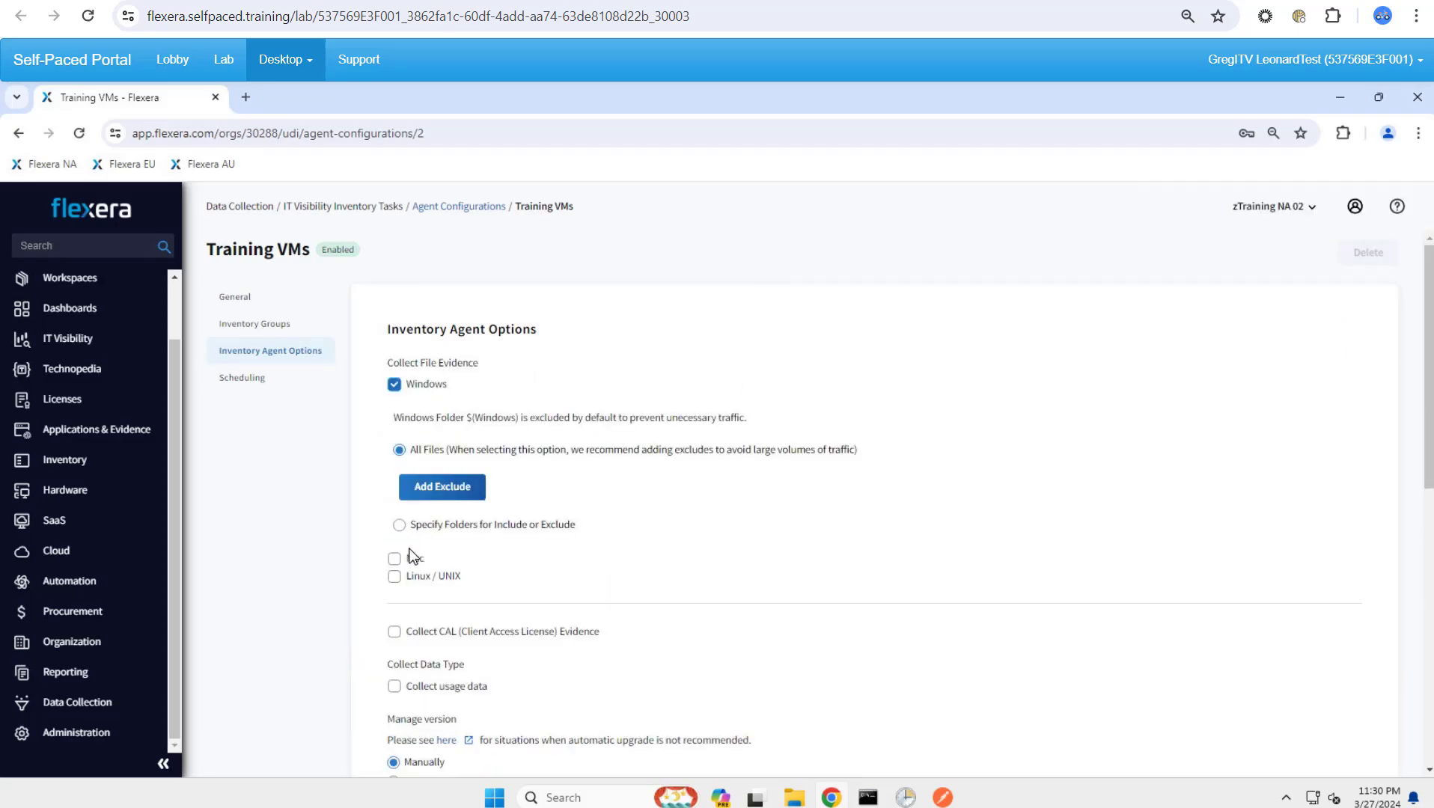
scroll(513, 580, down, 1)
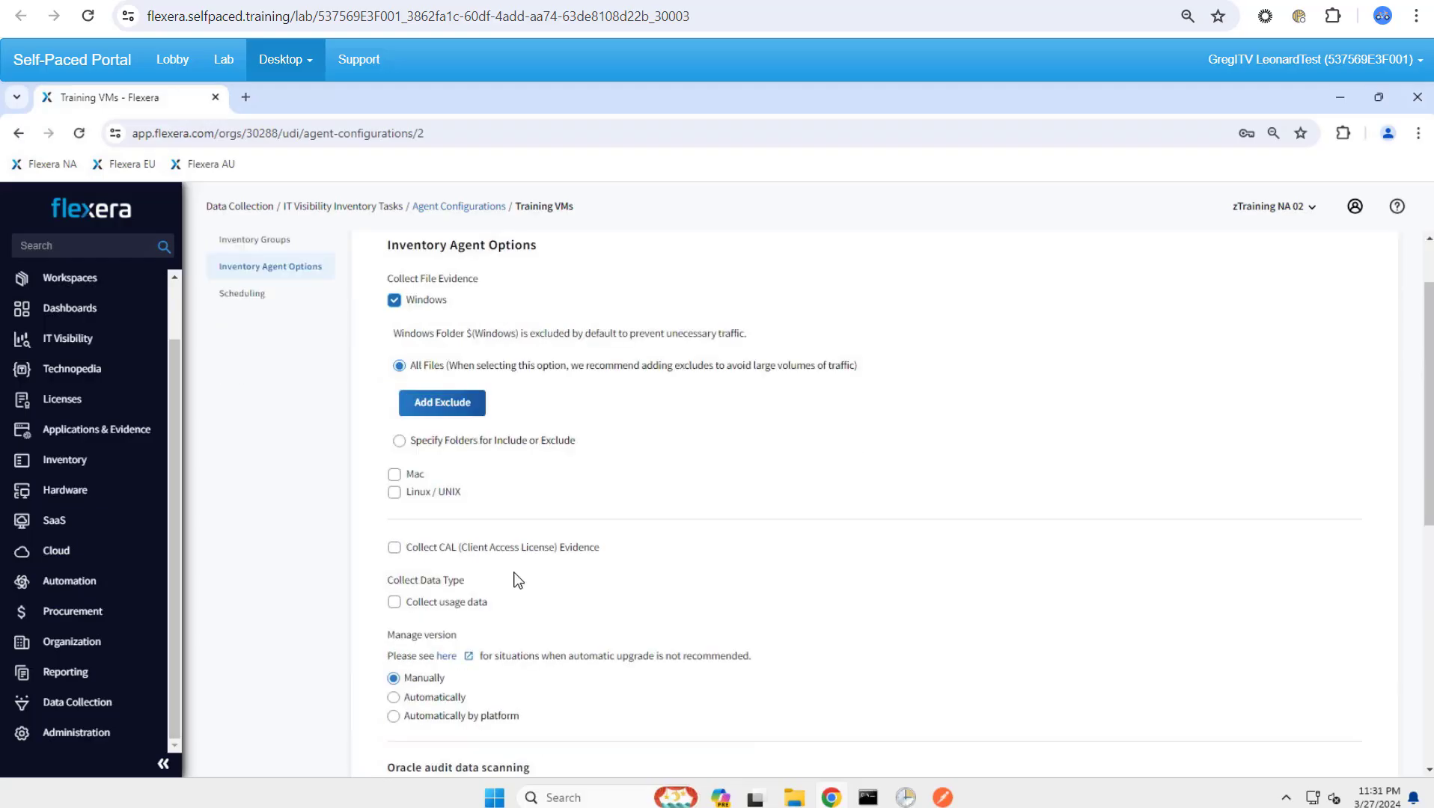
click(458, 602)
scroll(768, 599, down, 4)
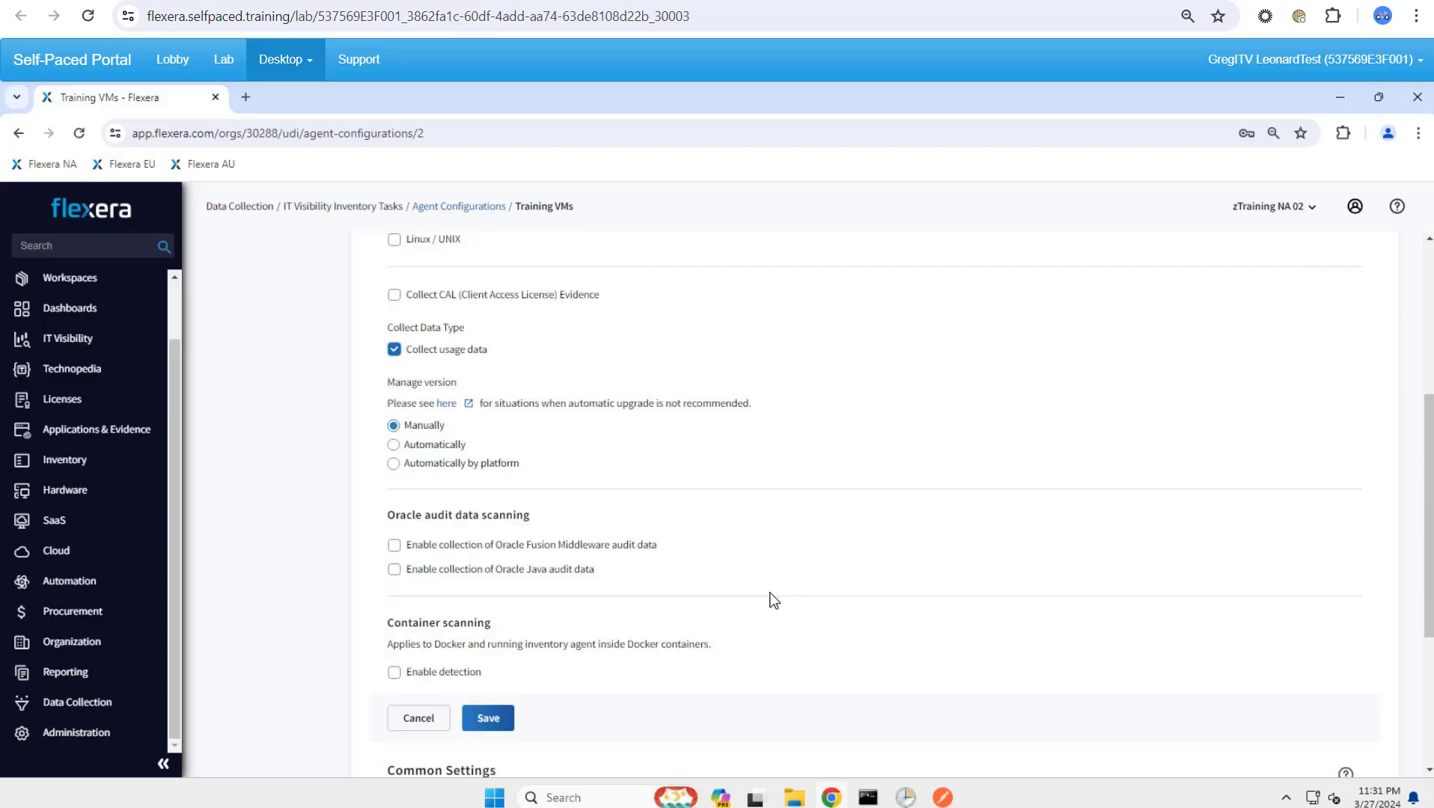
scroll(601, 689, down, 1)
click(495, 551)
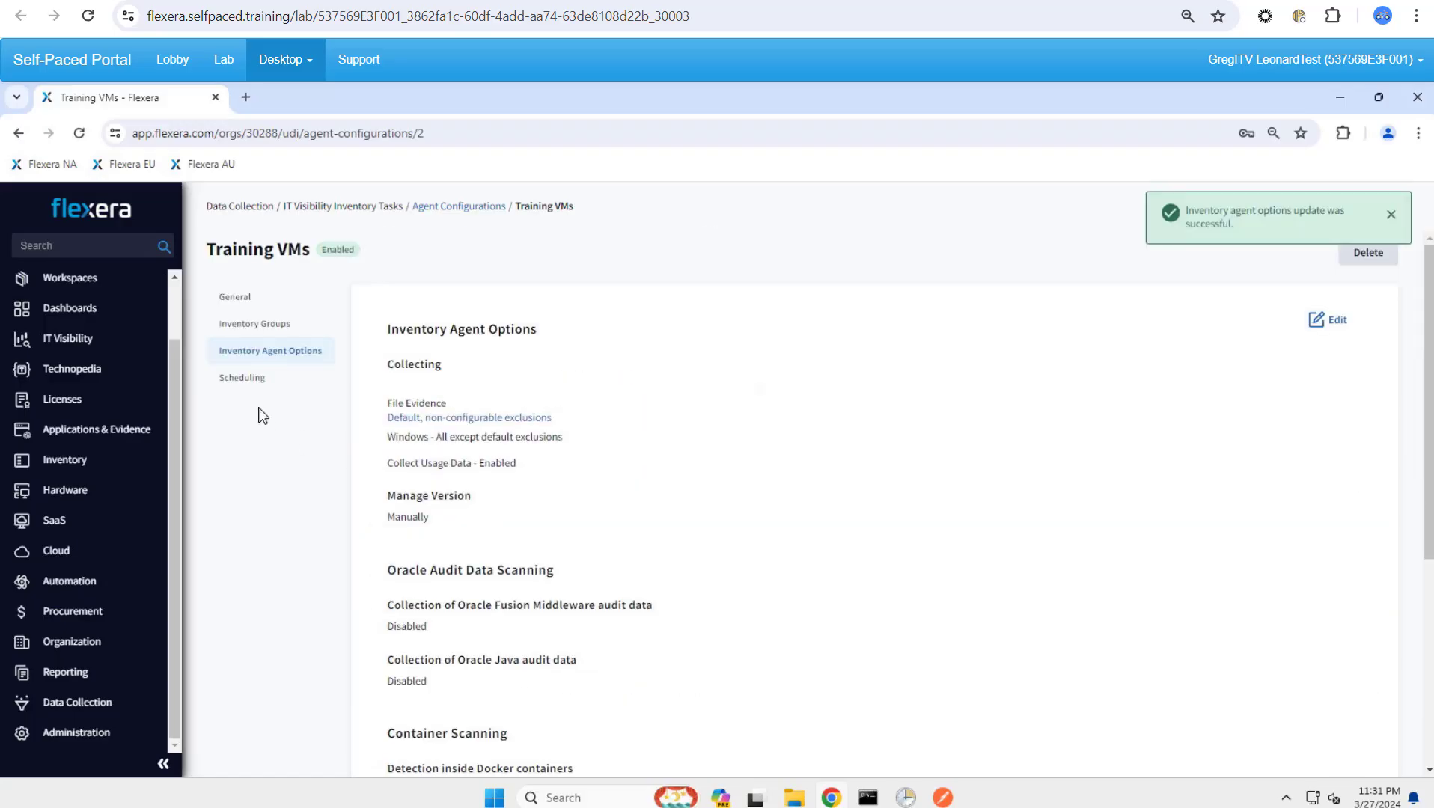
- Schedule Training VMs data collection daily, every 1 day within 1 hour of 11:31 AM, with Run last missed event enabled, and save
click(237, 382)
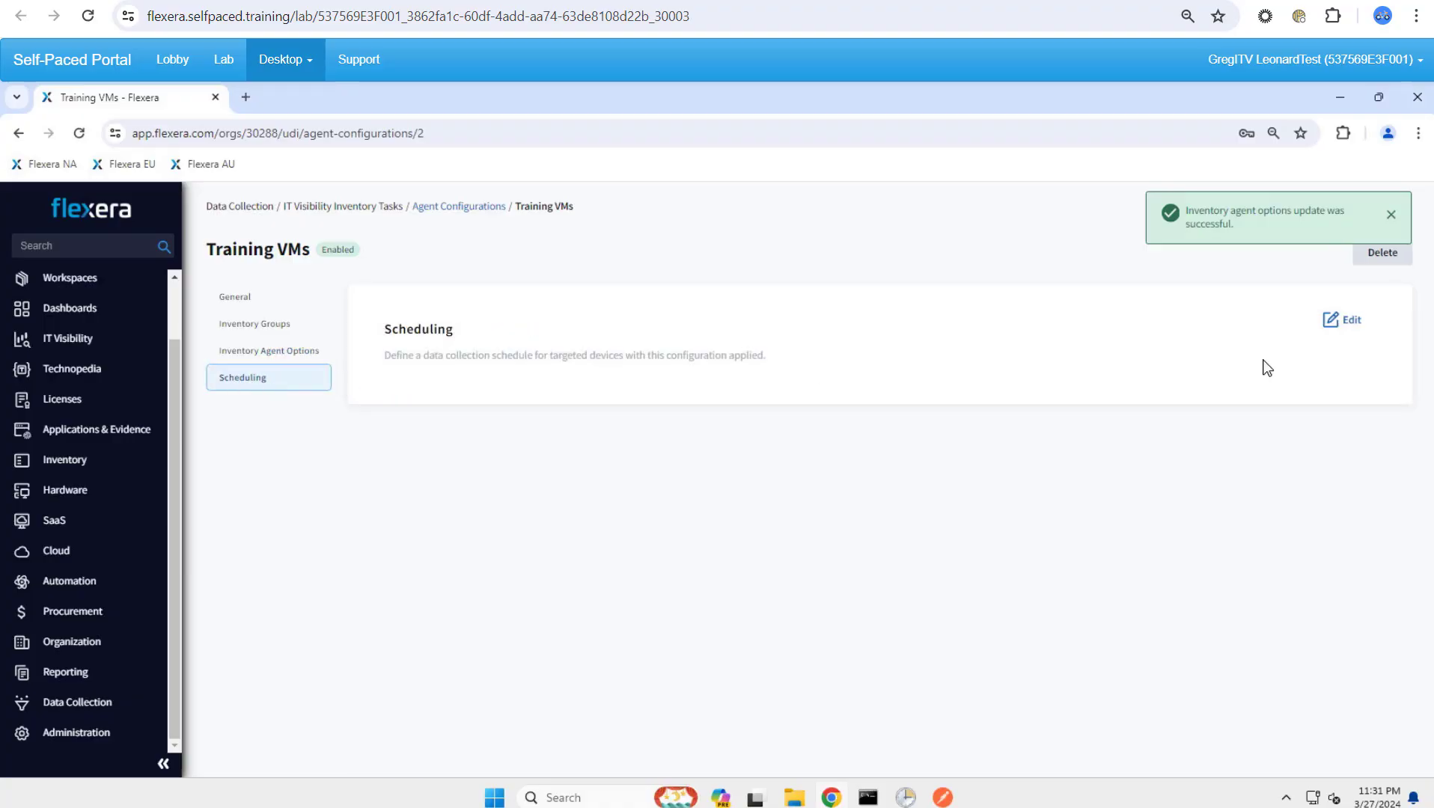
click(1338, 322)
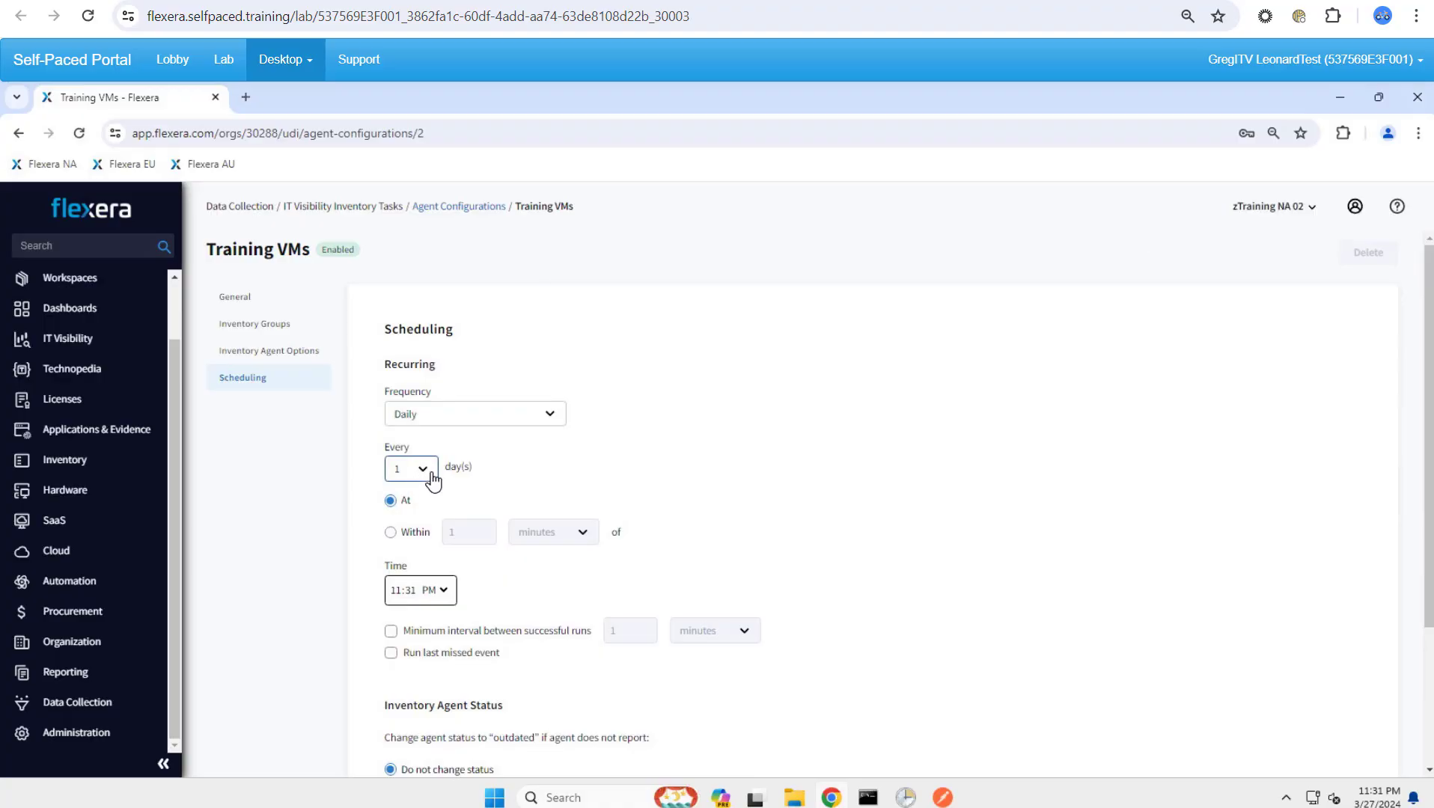
click(390, 532)
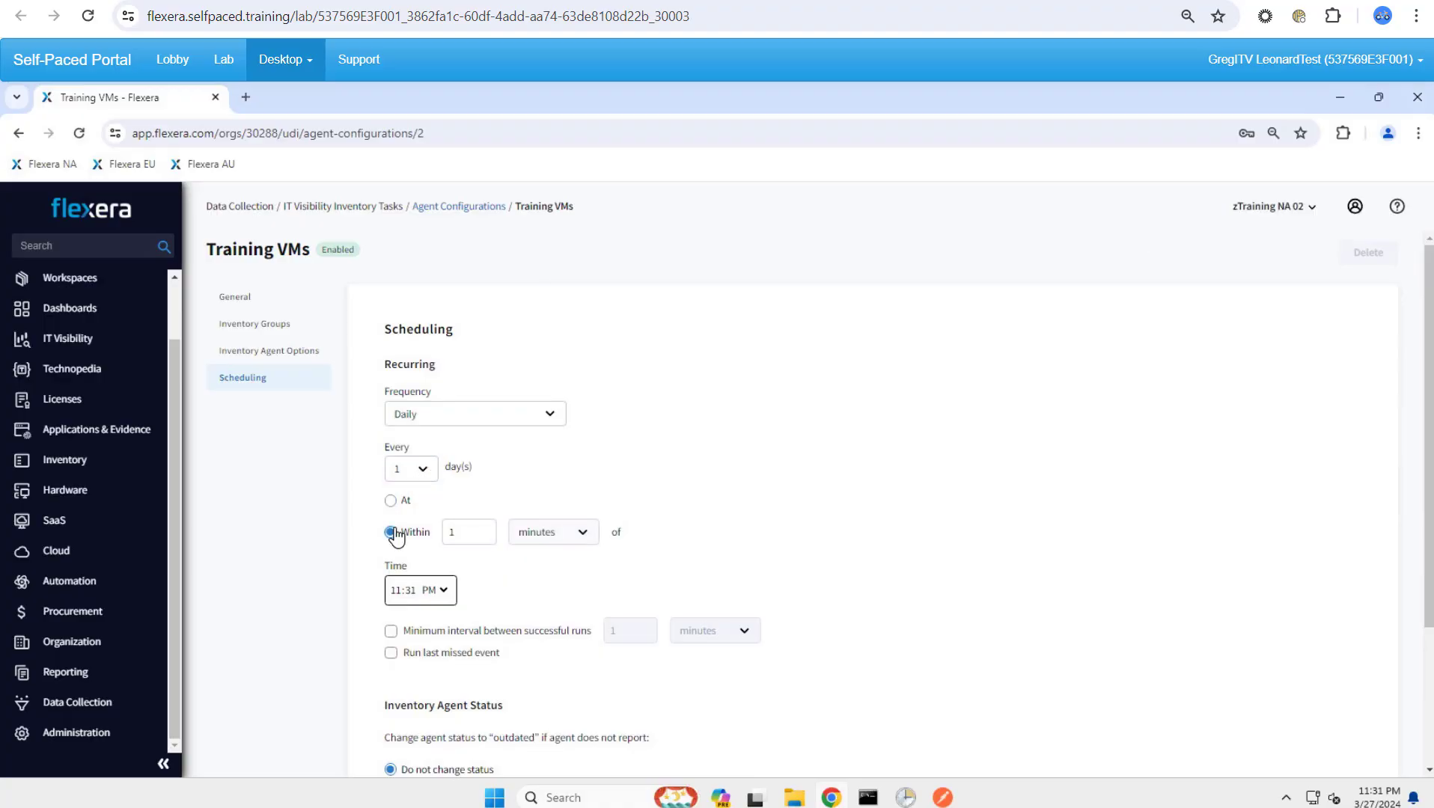
click(588, 537)
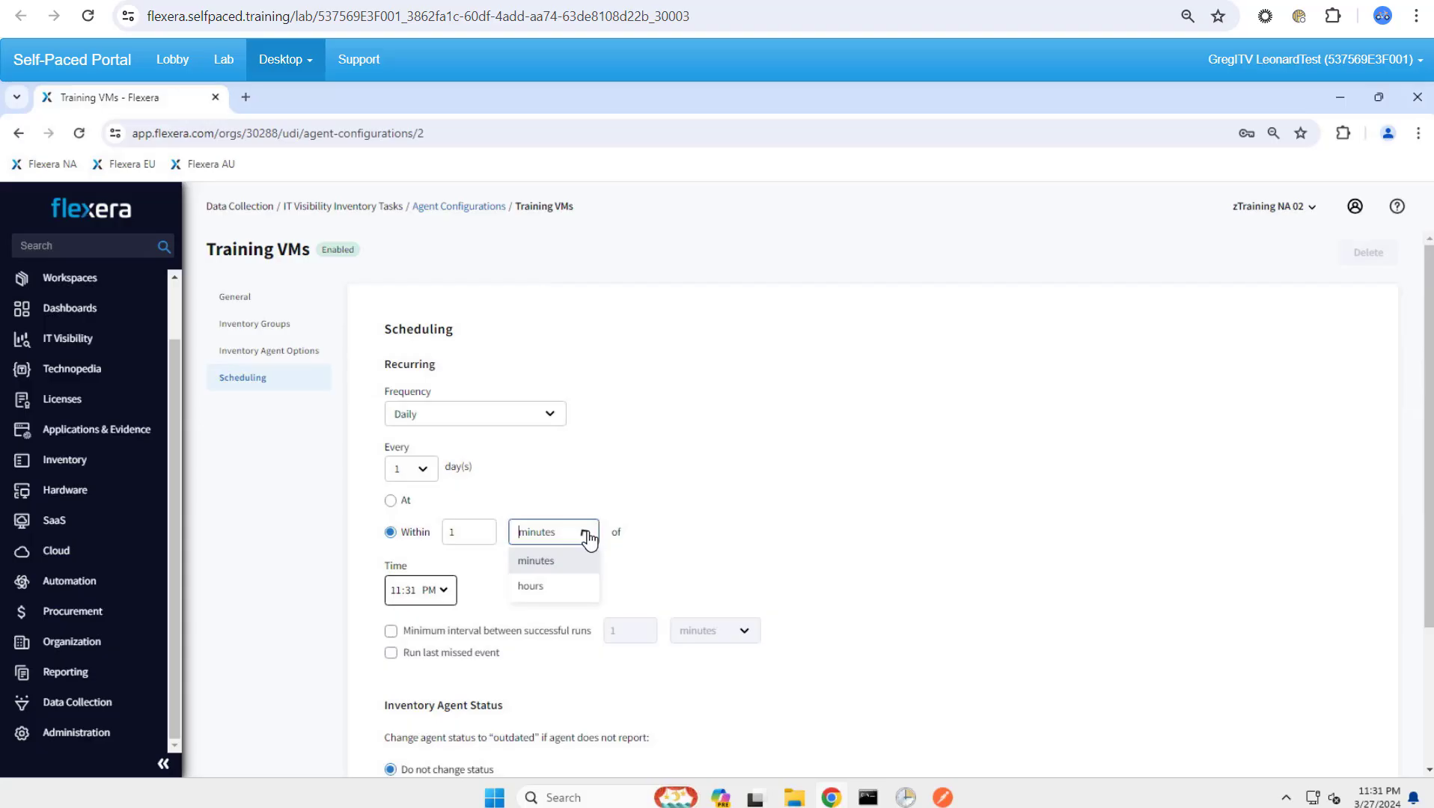
click(555, 590)
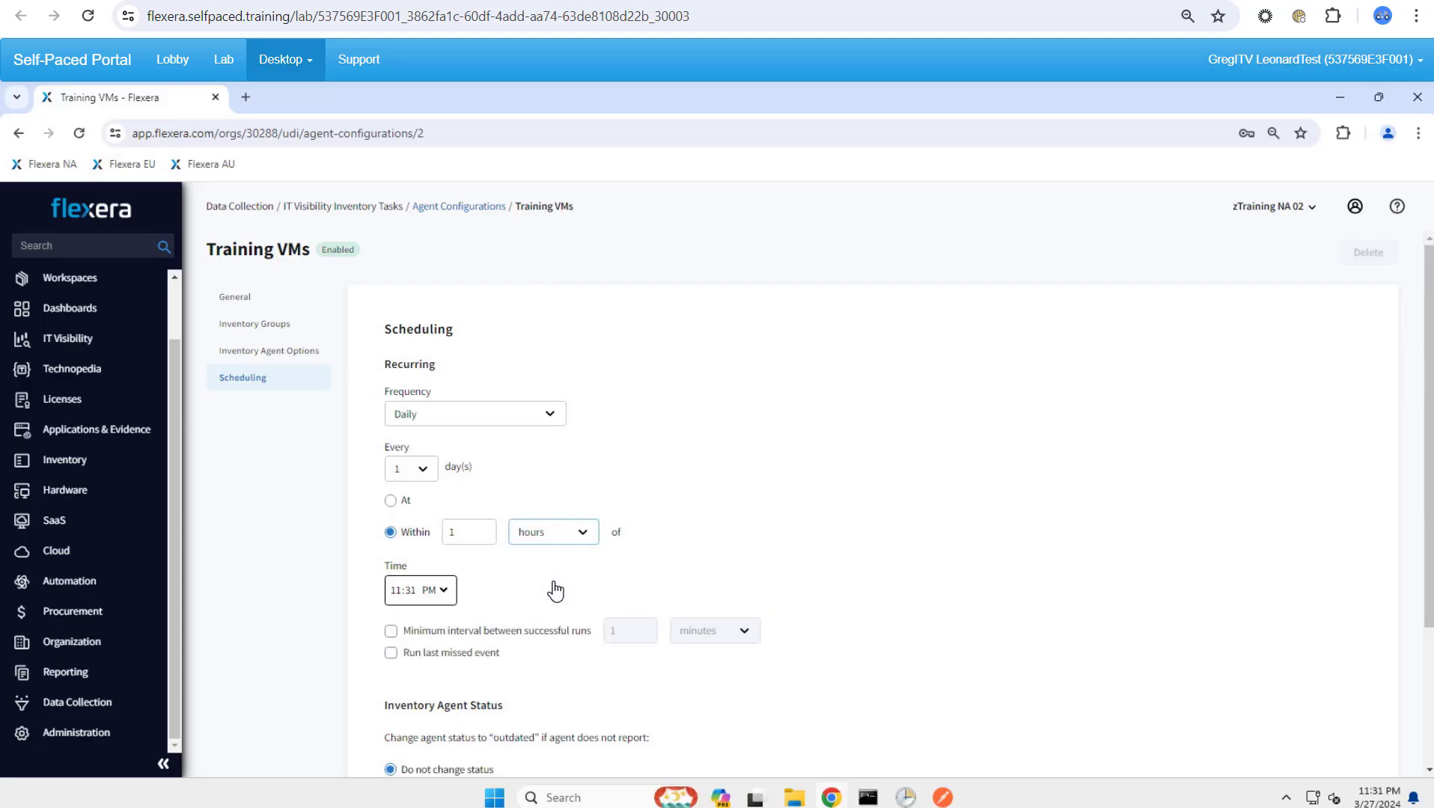
click(438, 592)
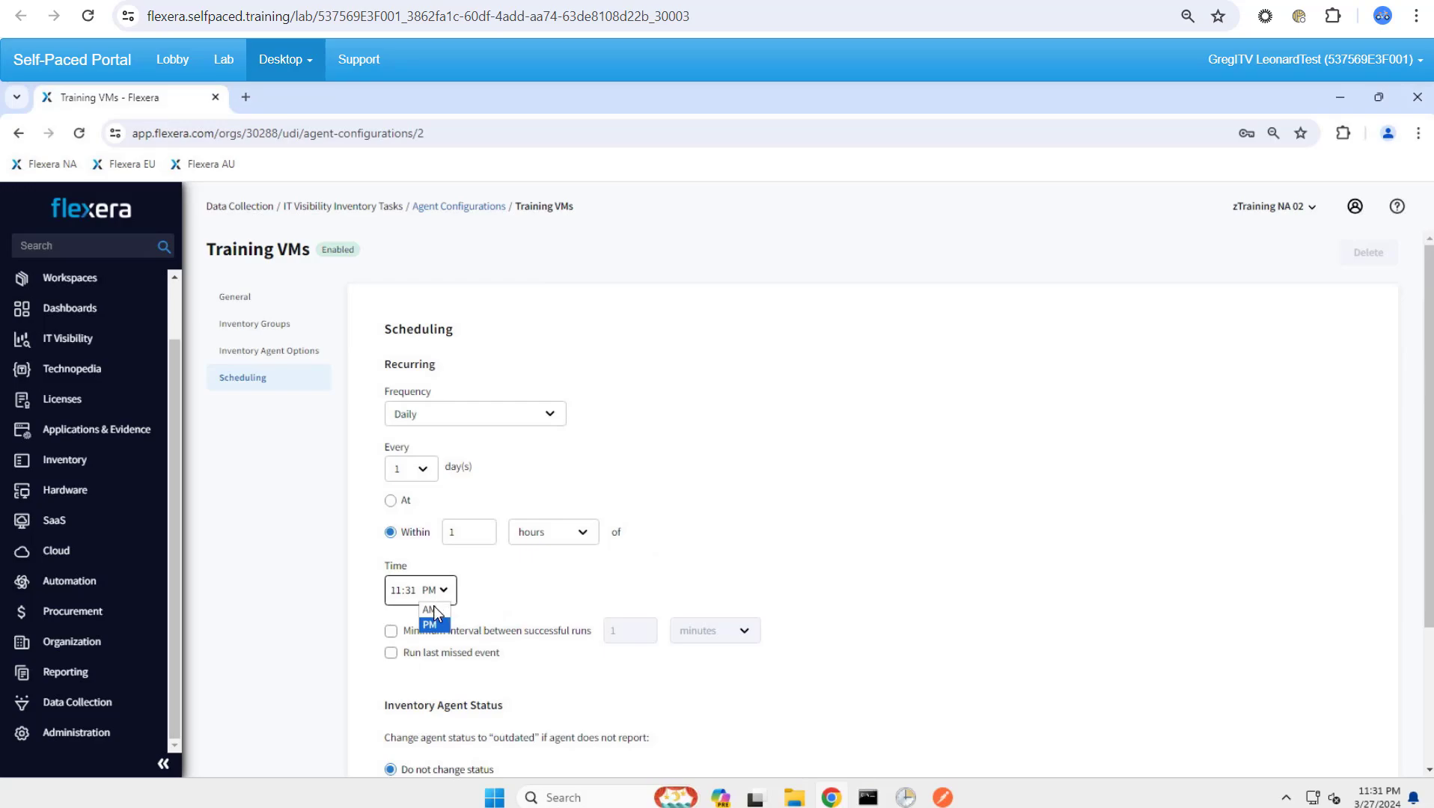
click(432, 609)
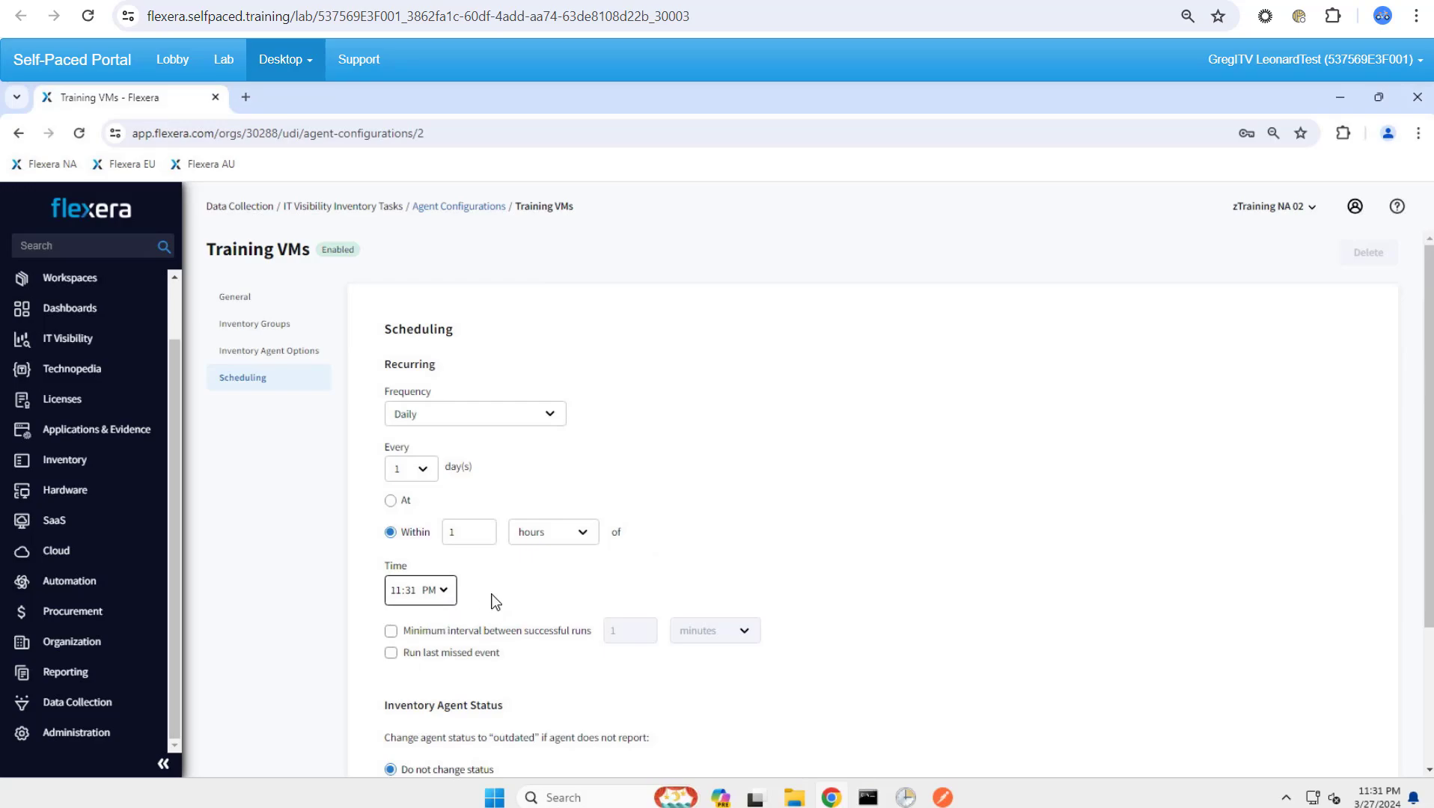
click(393, 654)
scroll(602, 658, down, 3)
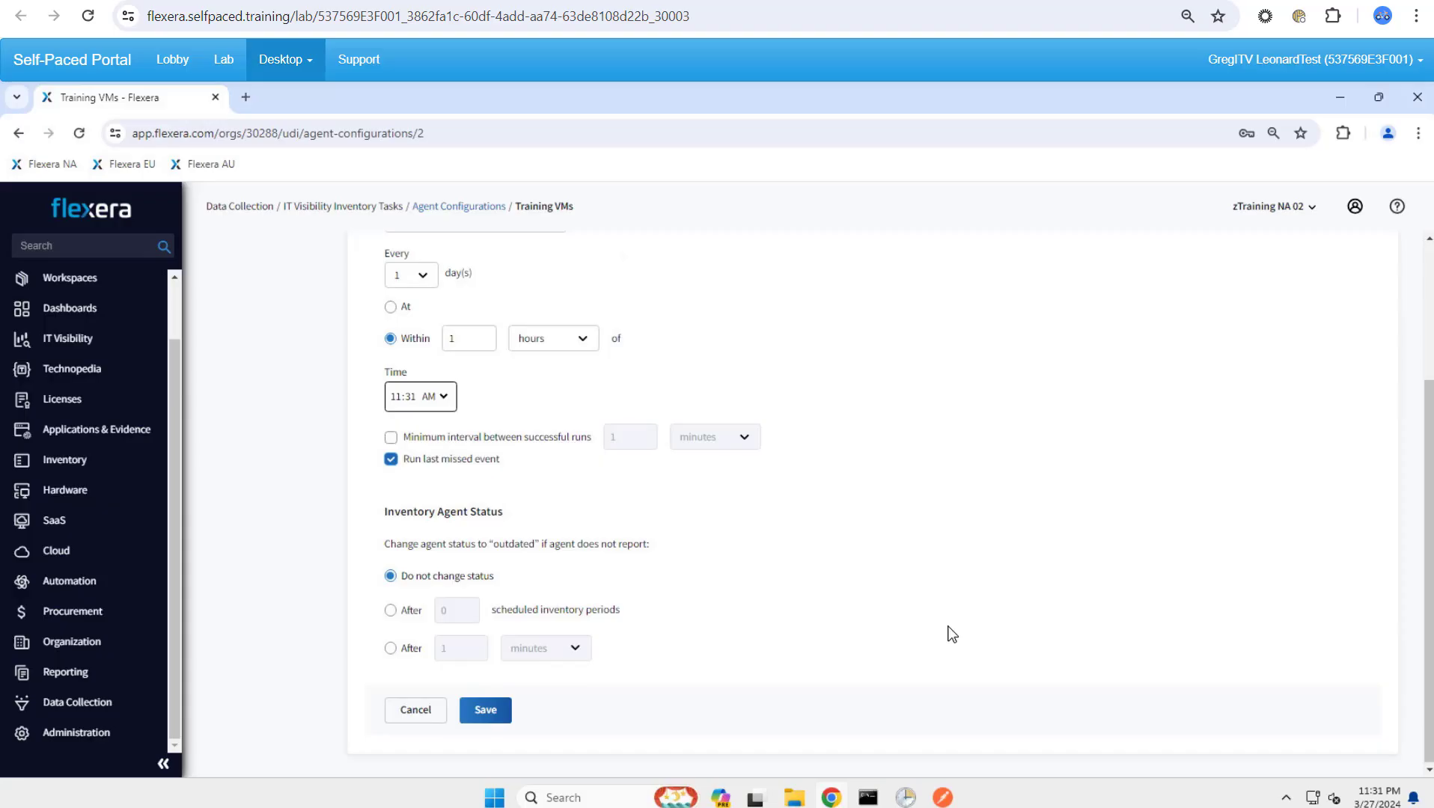
click(485, 711)
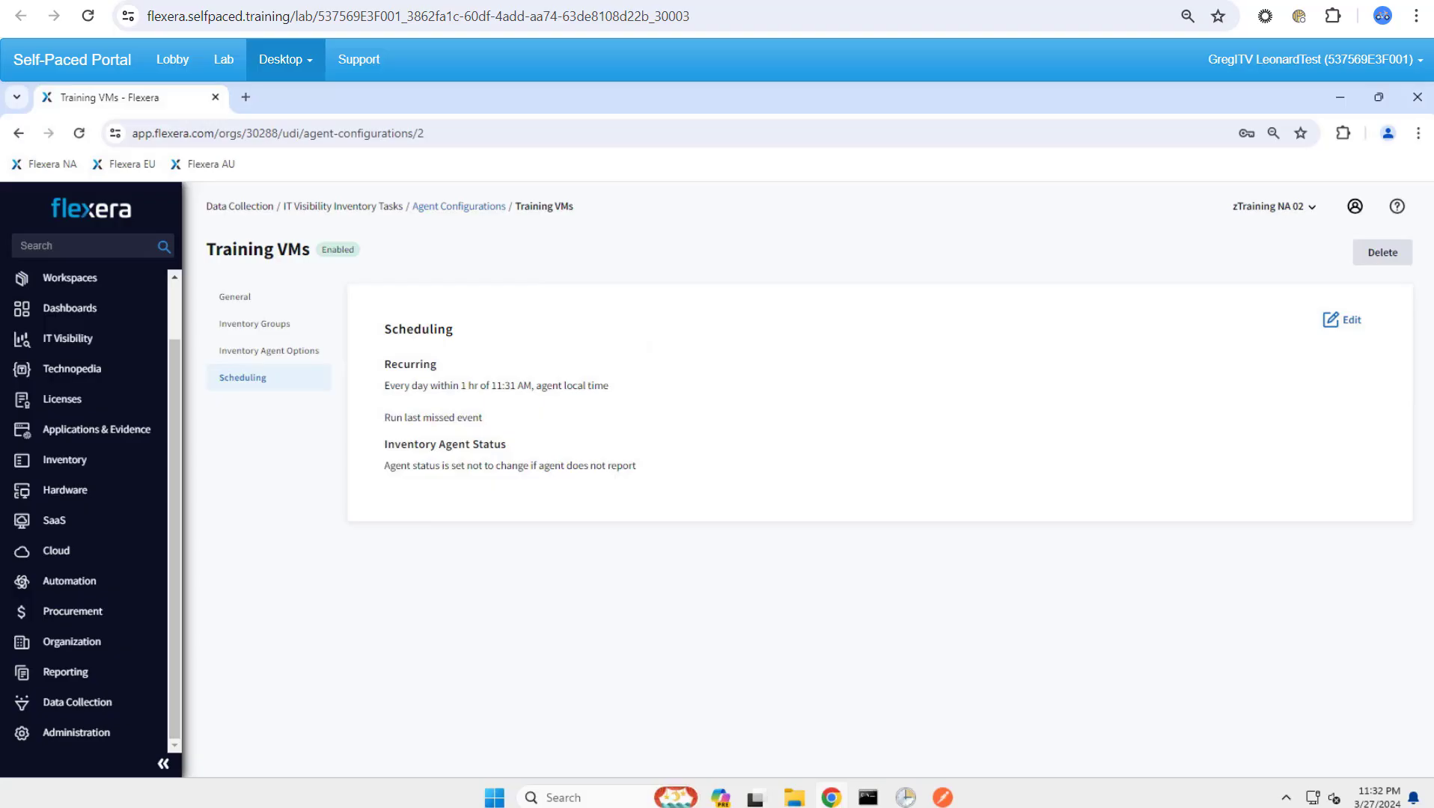
- Check the connection to the beacon server by running ping flexbeacon in Command Prompt, and exit the console
click(869, 801)
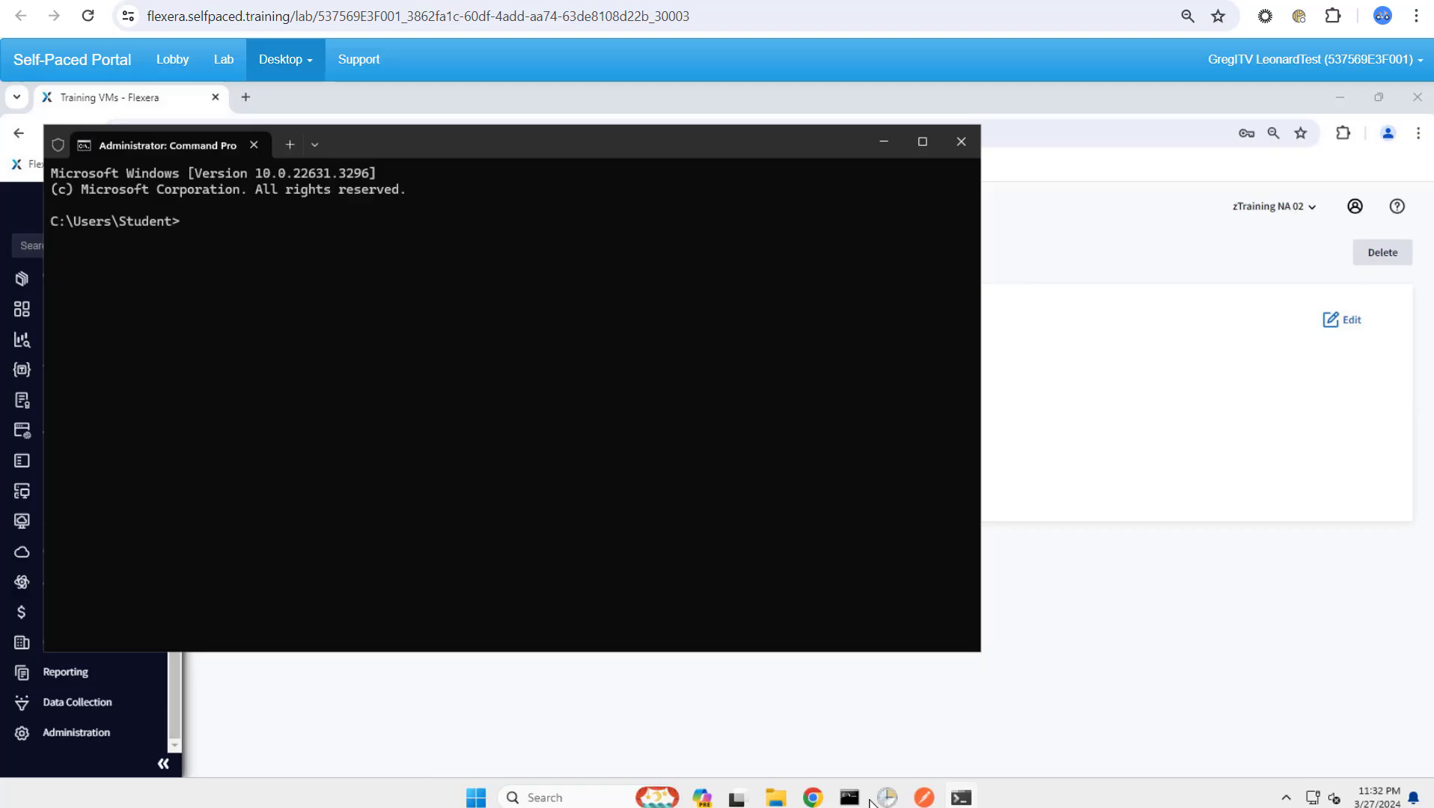
text(poin)
key(BackSpace)
key(BackSpace)
key(BackSpace)
key(BackSpace)
text(ing f)
text(lexbeacon)
key(Return)
text(ping flexbeacon)
key(Return)
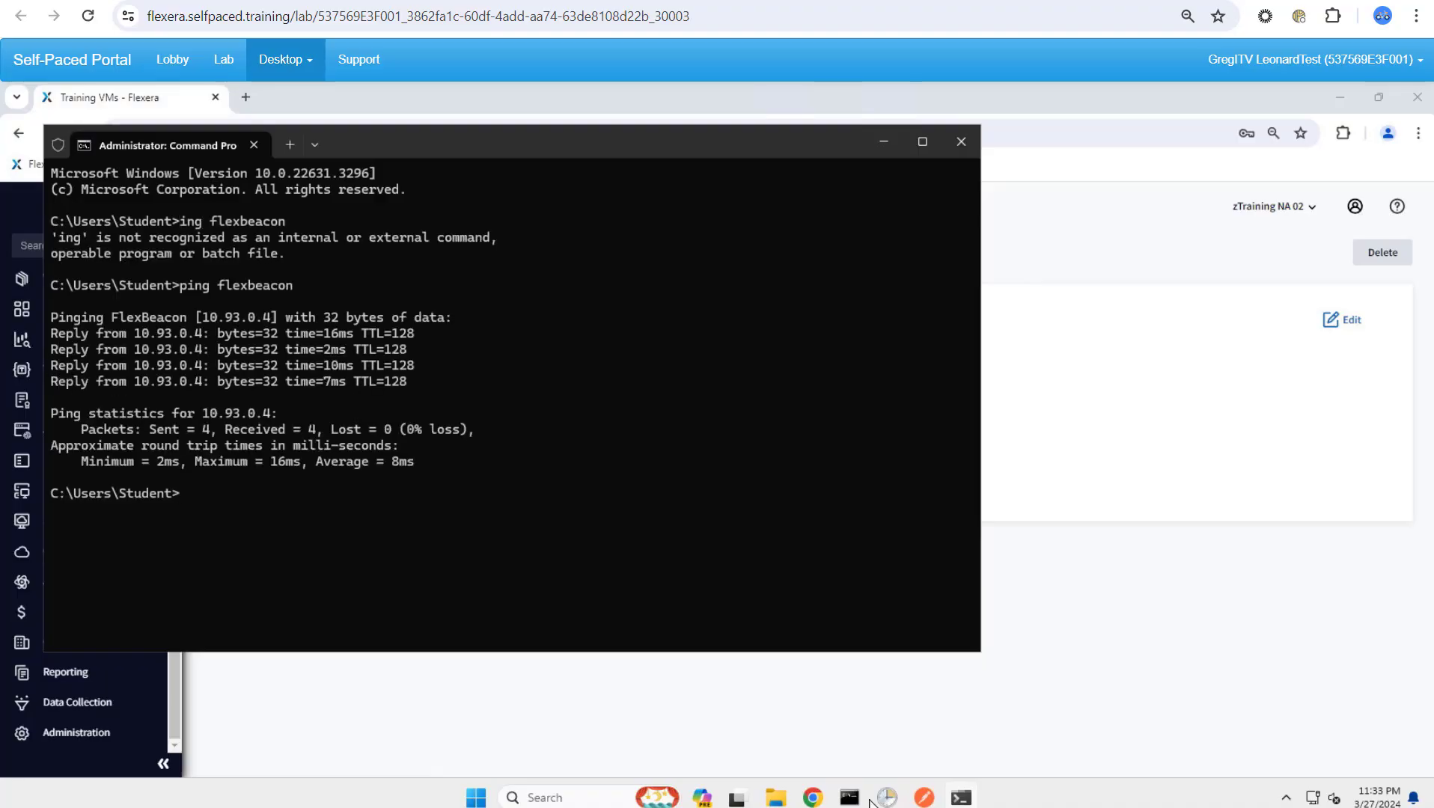
text(exit)
key(Return)
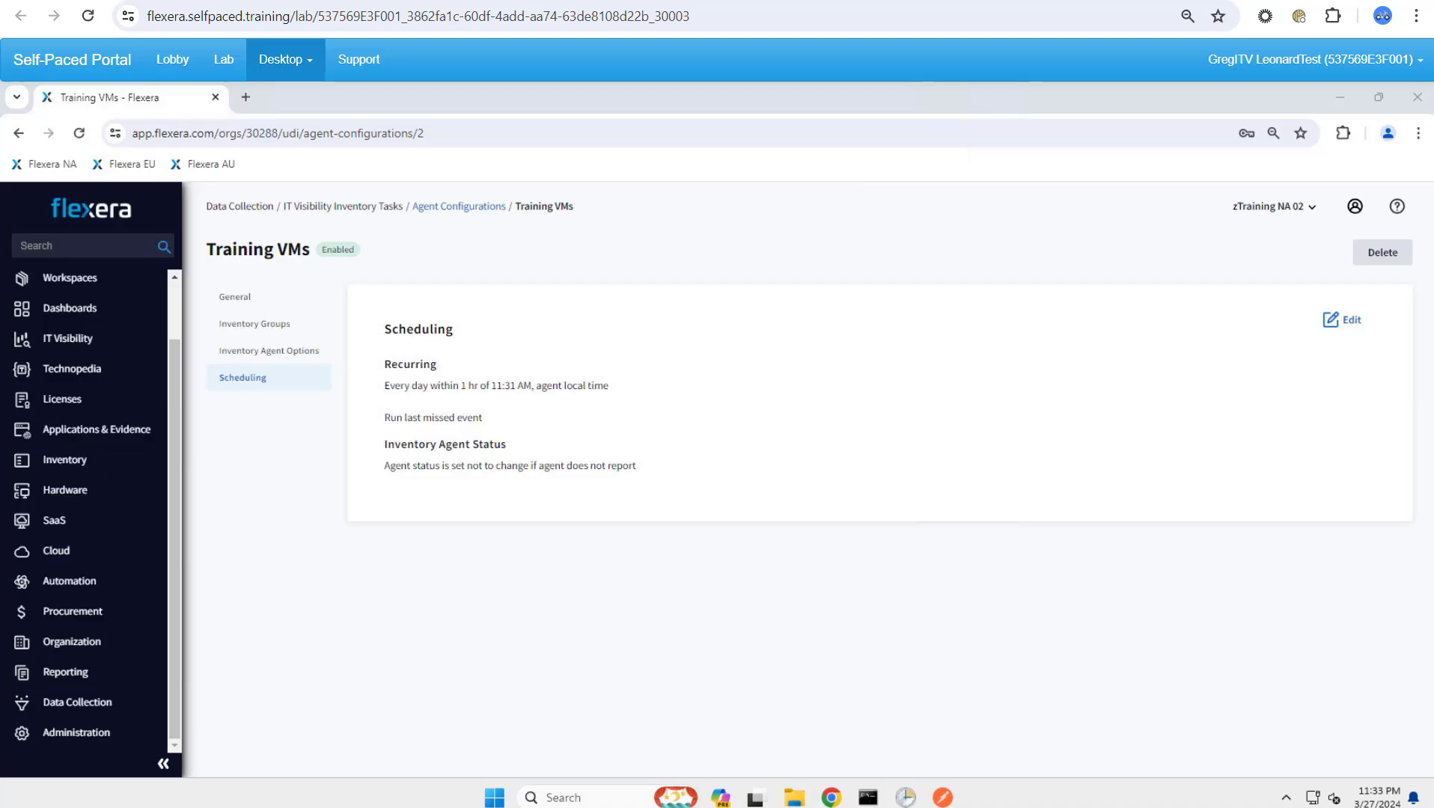
- Download the Windows agent installer, version 21.2.0 (Latest), from the IT Visibility Installers page
click(122, 706)
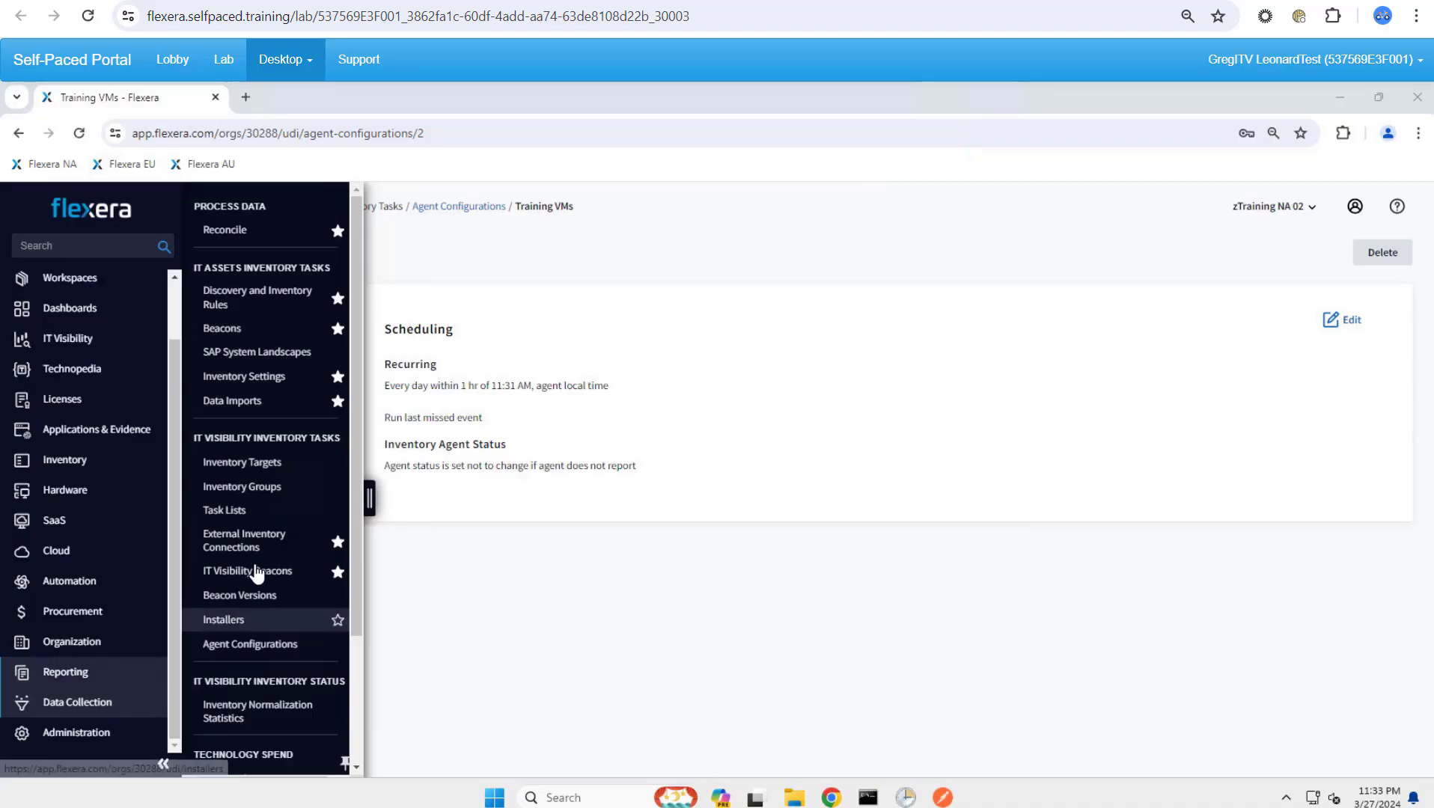
click(247, 619)
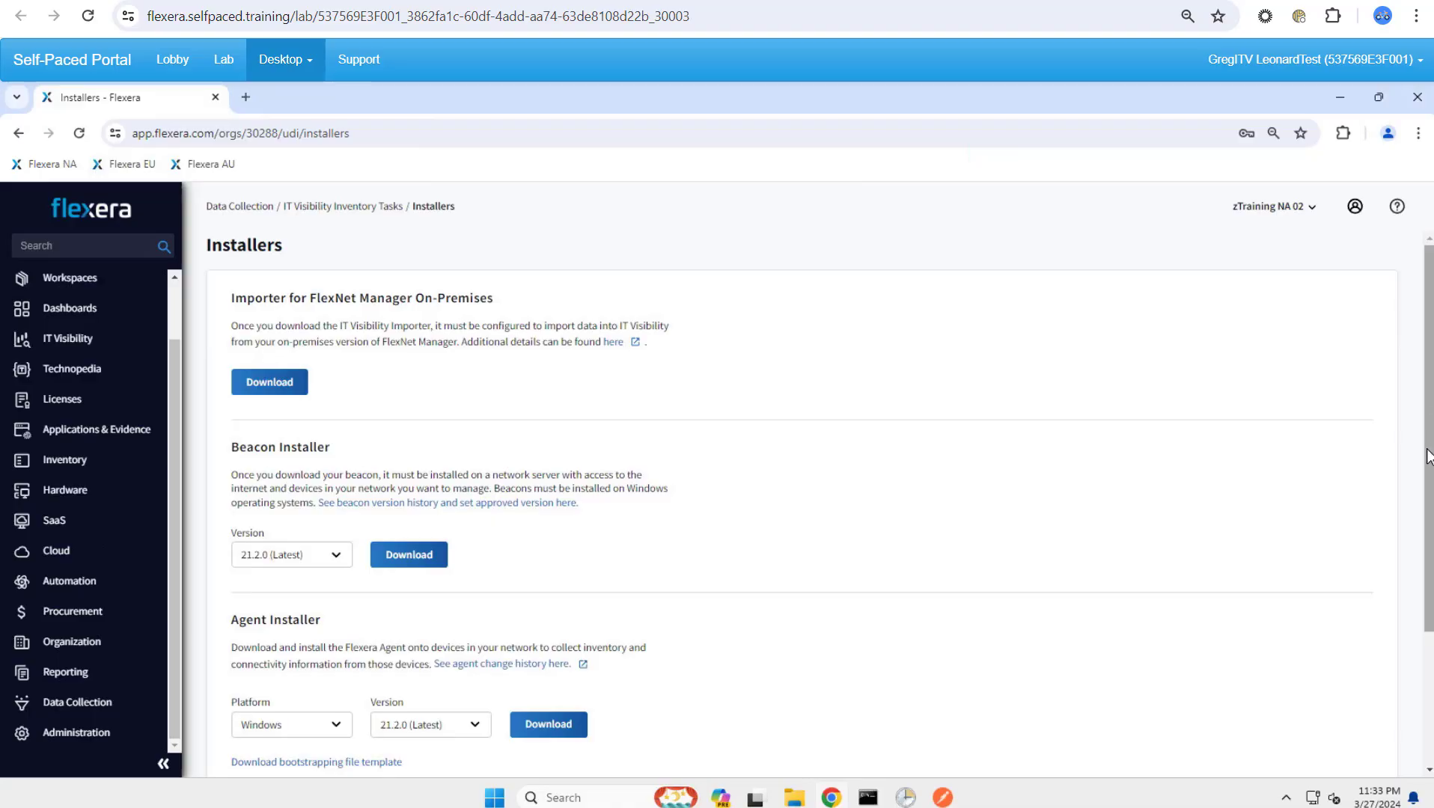
scroll(1428, 412, down, 2)
click(335, 562)
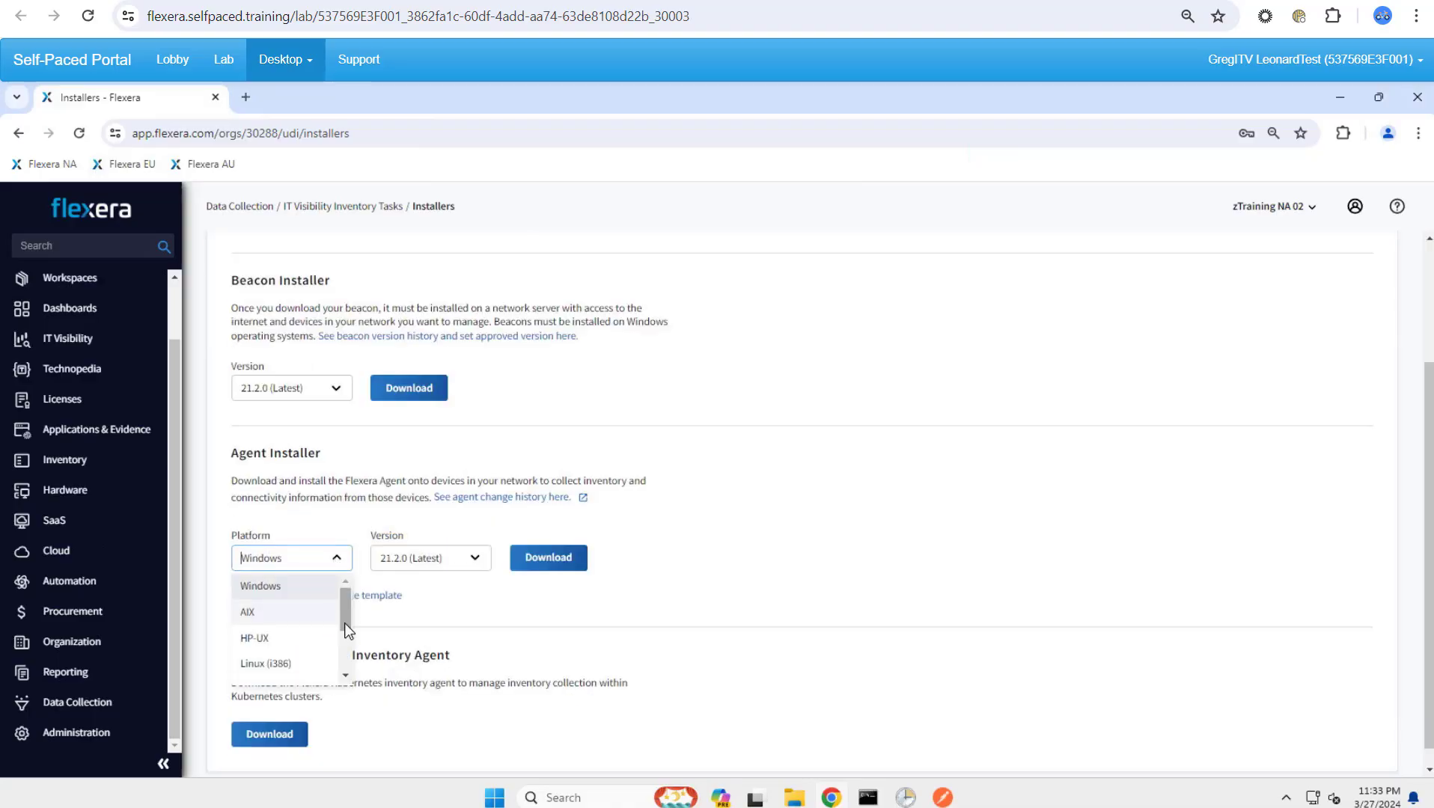
scroll(347, 677, down, 1)
click(345, 677)
drag(345, 632, 346, 577)
click(542, 566)
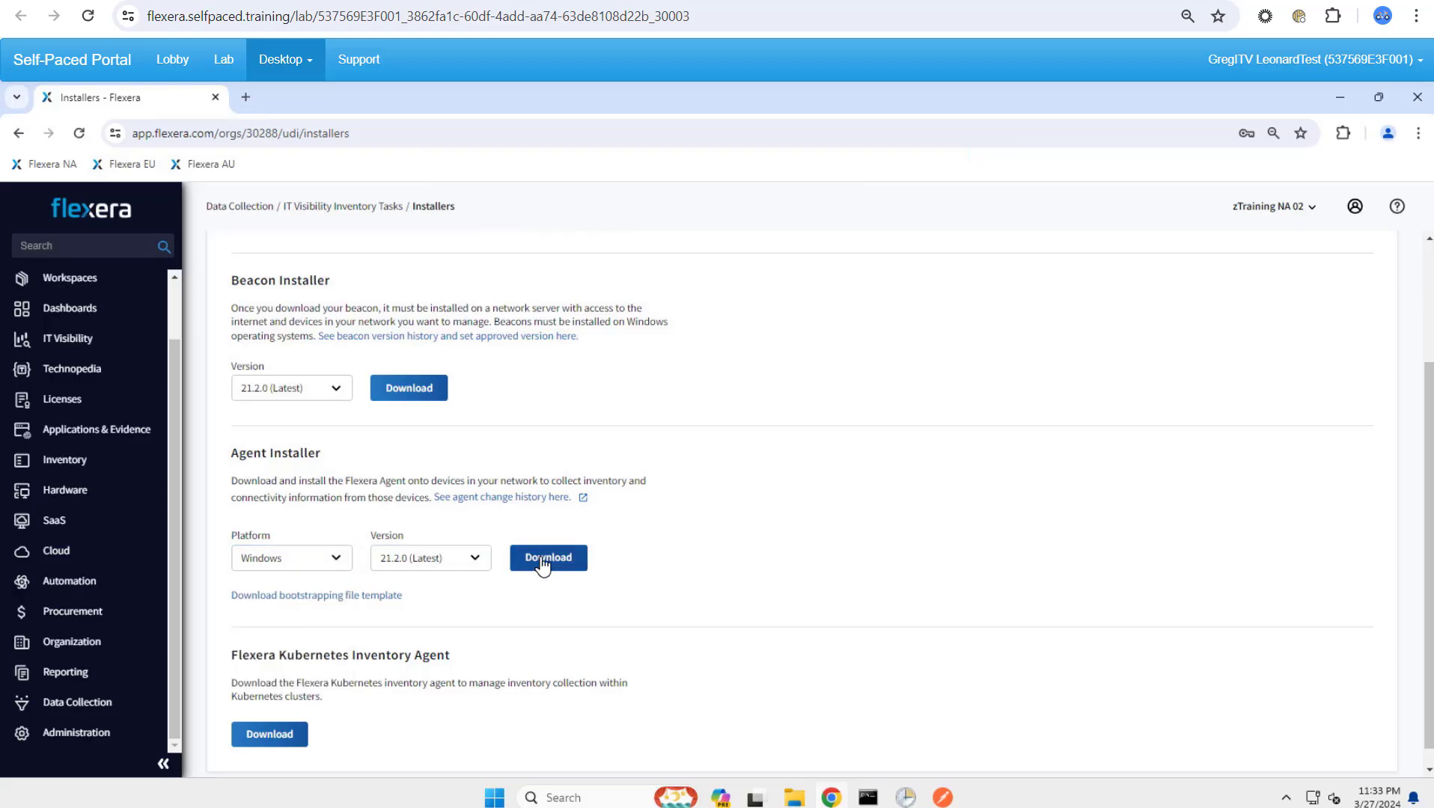
- In File Explorer, extract managesoft-21.2.0.zip from the Downloads folder into C:\Users\Student\Downloads\managesoft-21.2.0
click(792, 798)
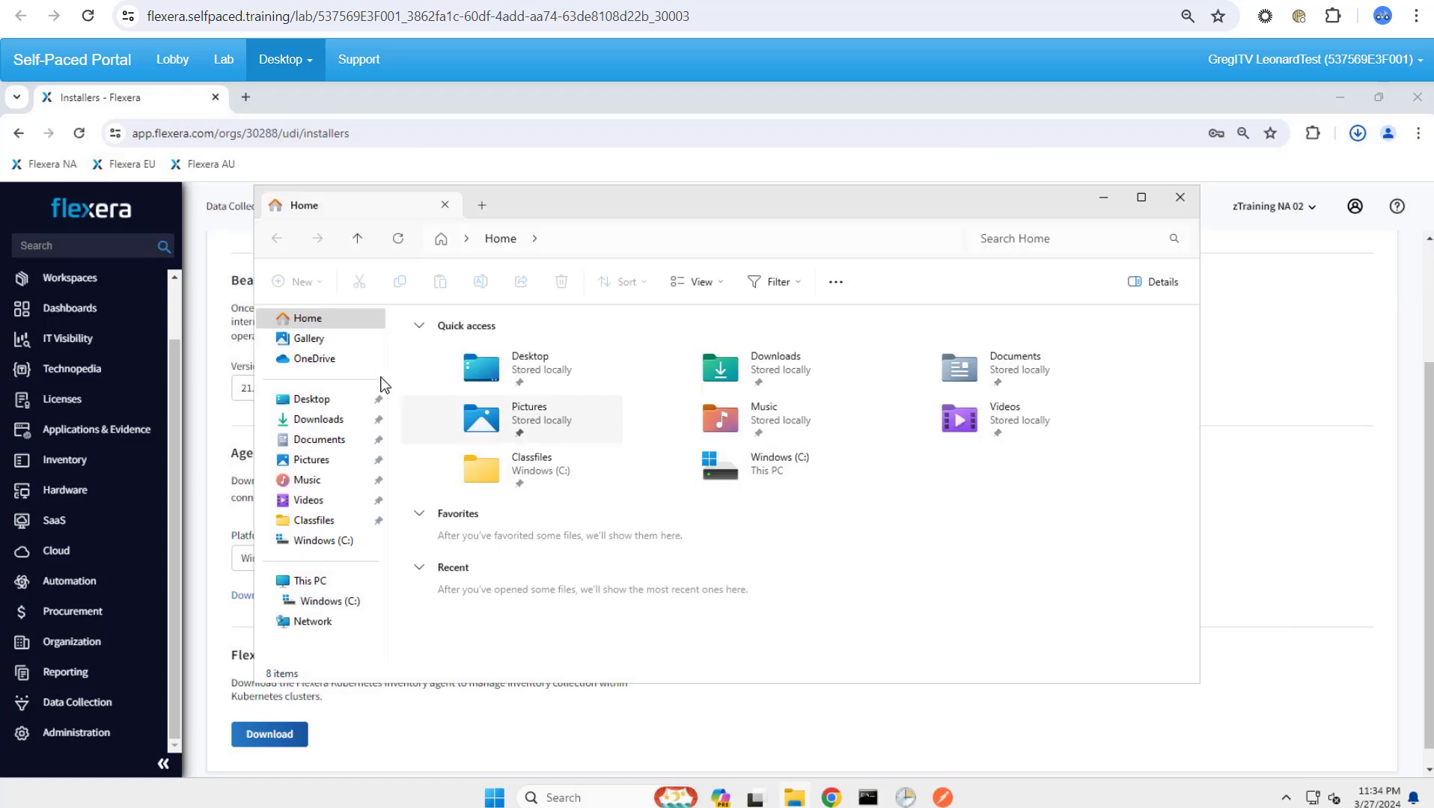
click(324, 424)
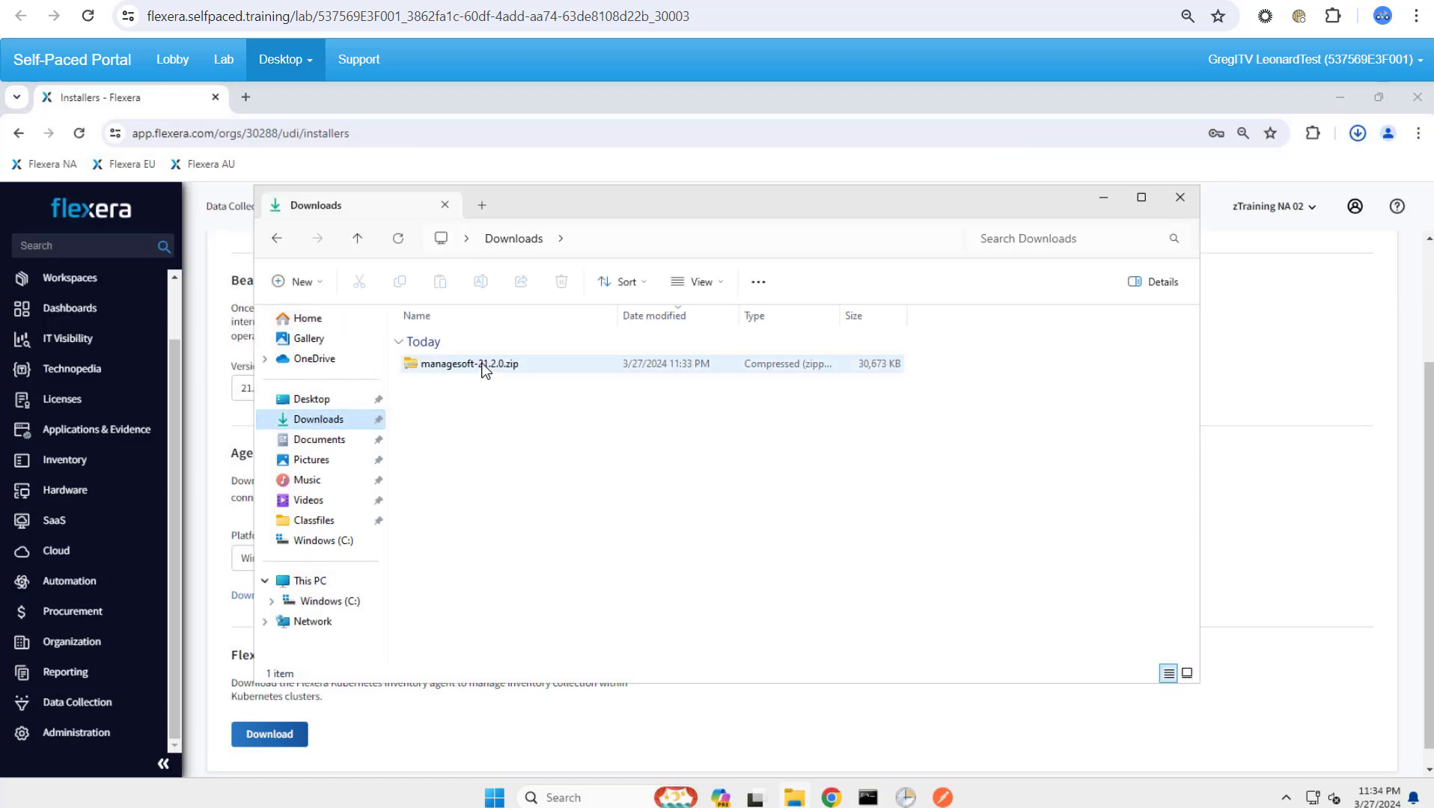
click(485, 367)
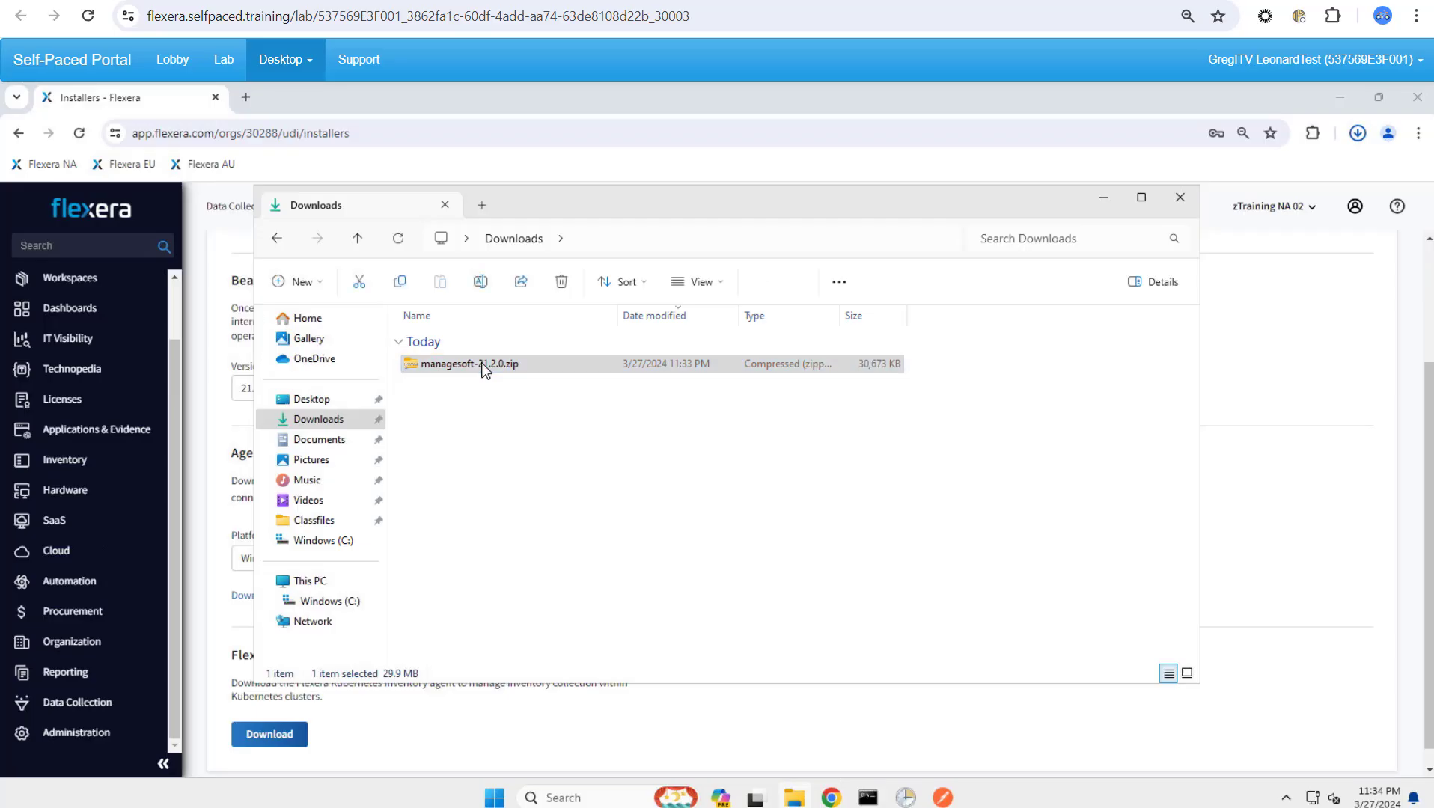
right_click(485, 368)
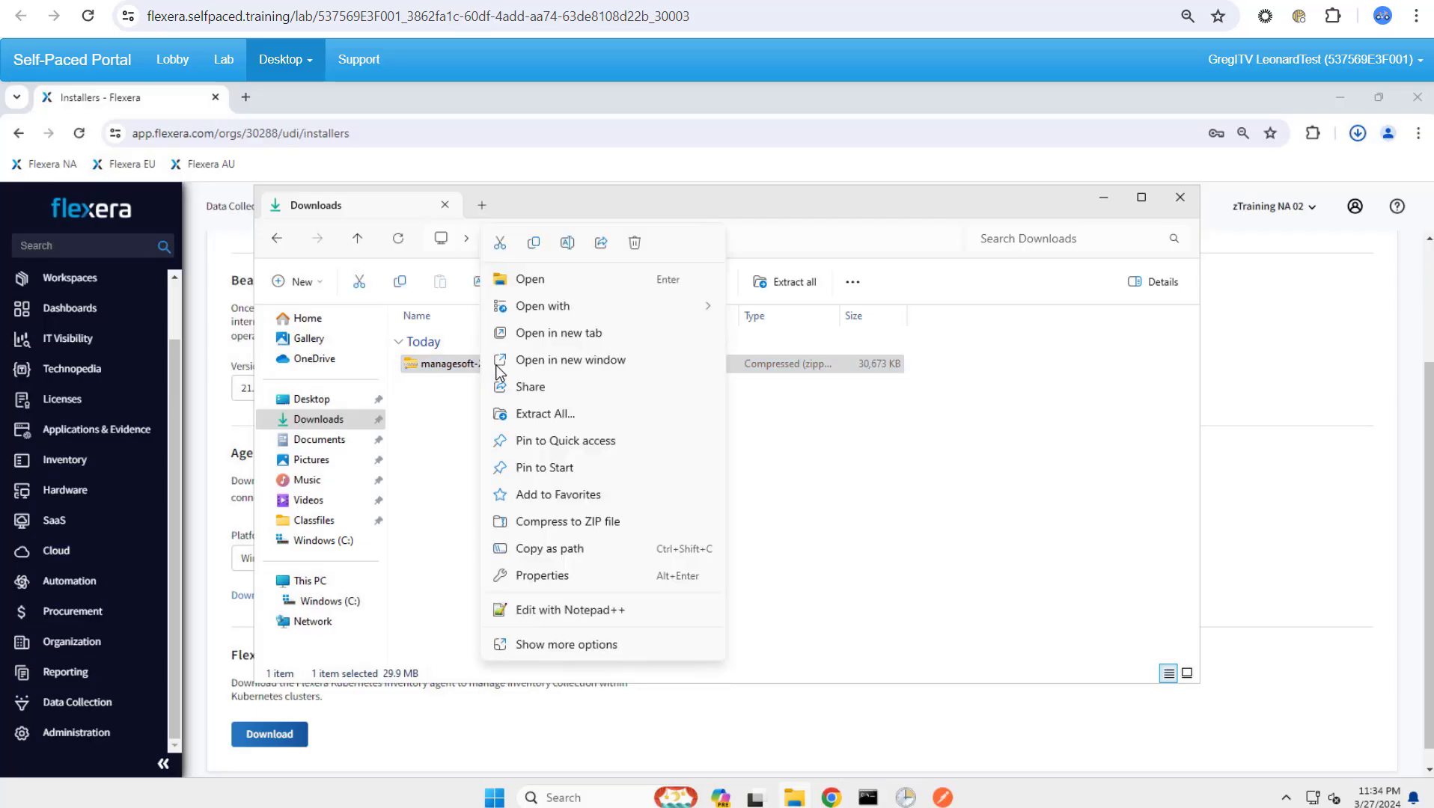
click(543, 414)
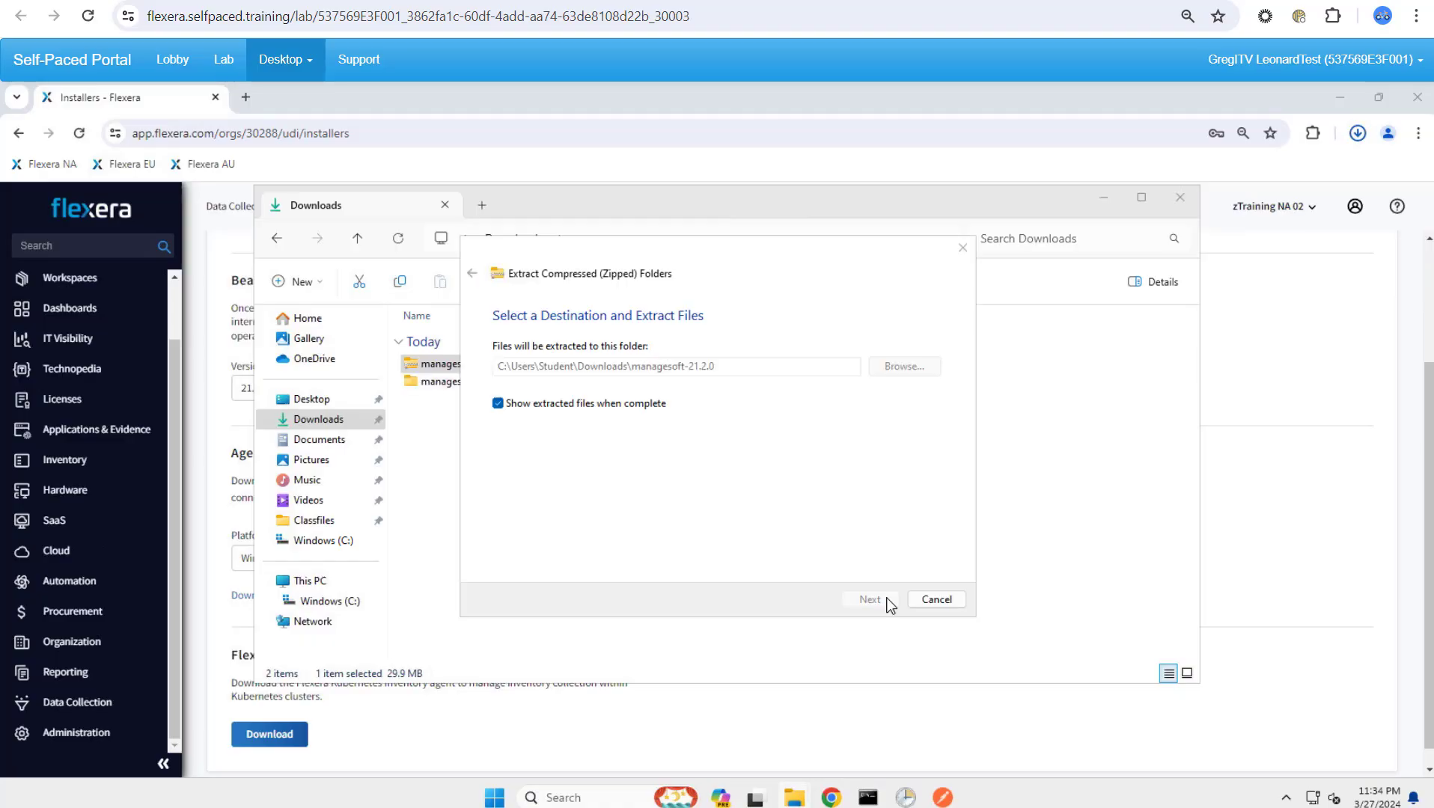
click(887, 600)
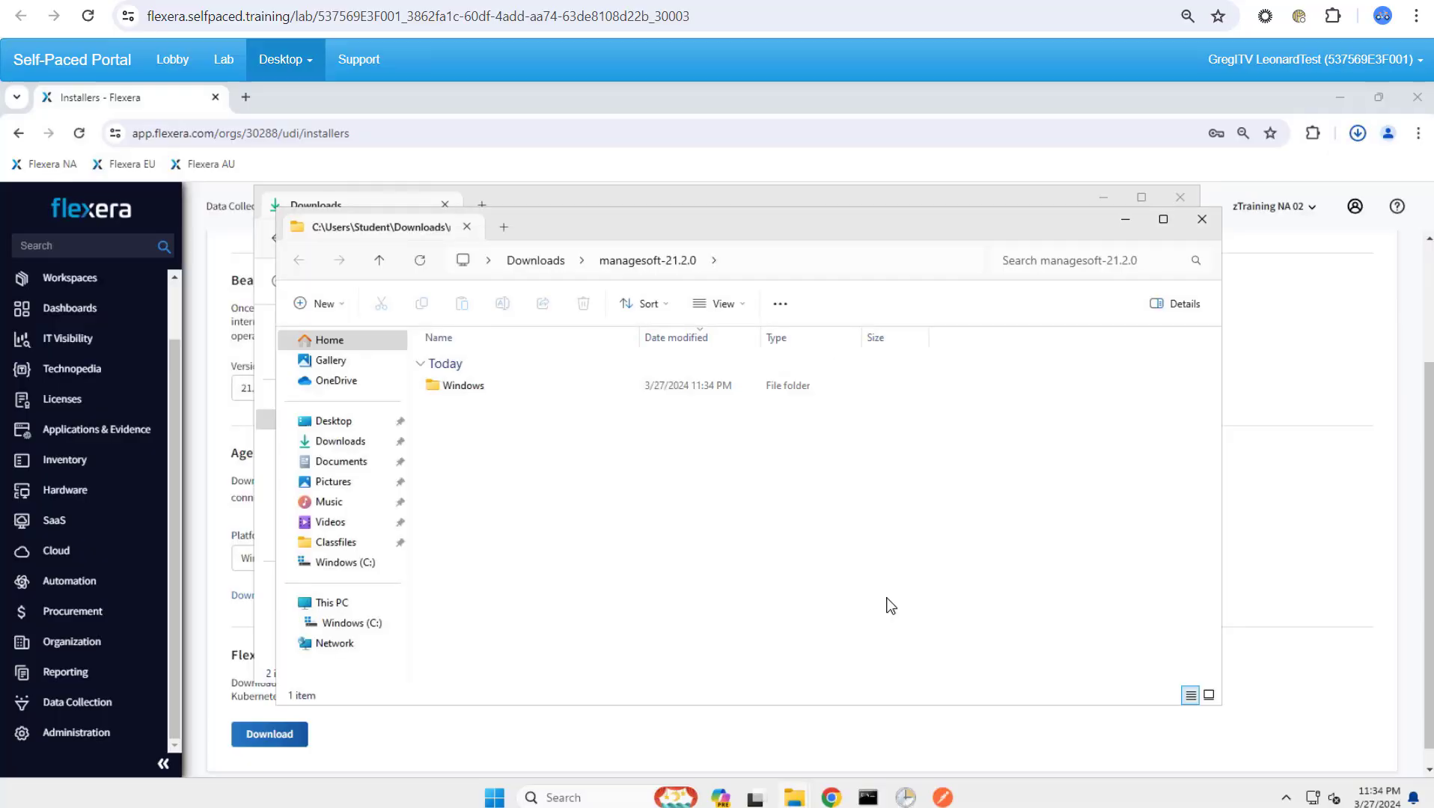
- Open the Windows folder inside the extracted managesoft-21.2.0 folder and locate setup.exe
click(464, 387)
double_click(464, 388)
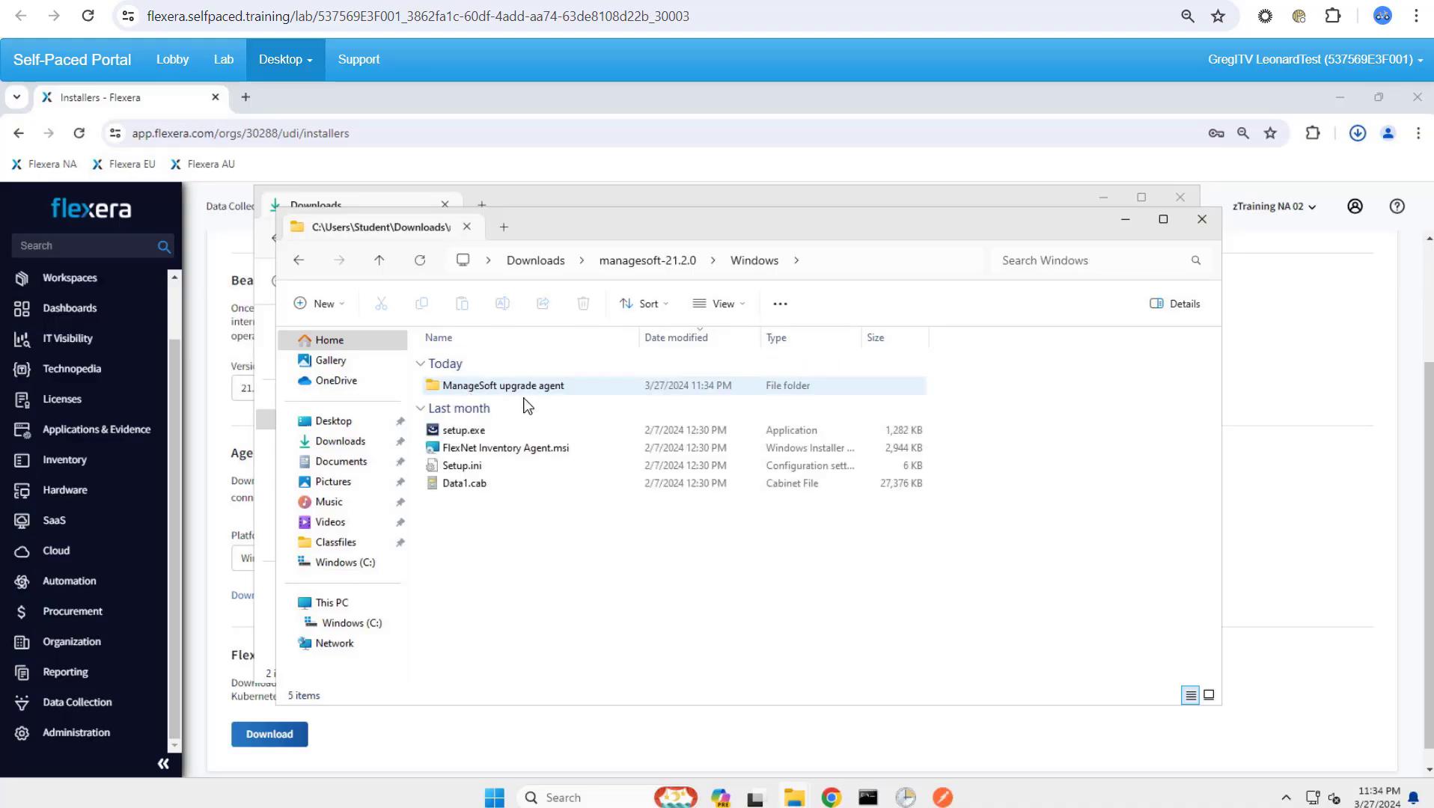
click(461, 432)
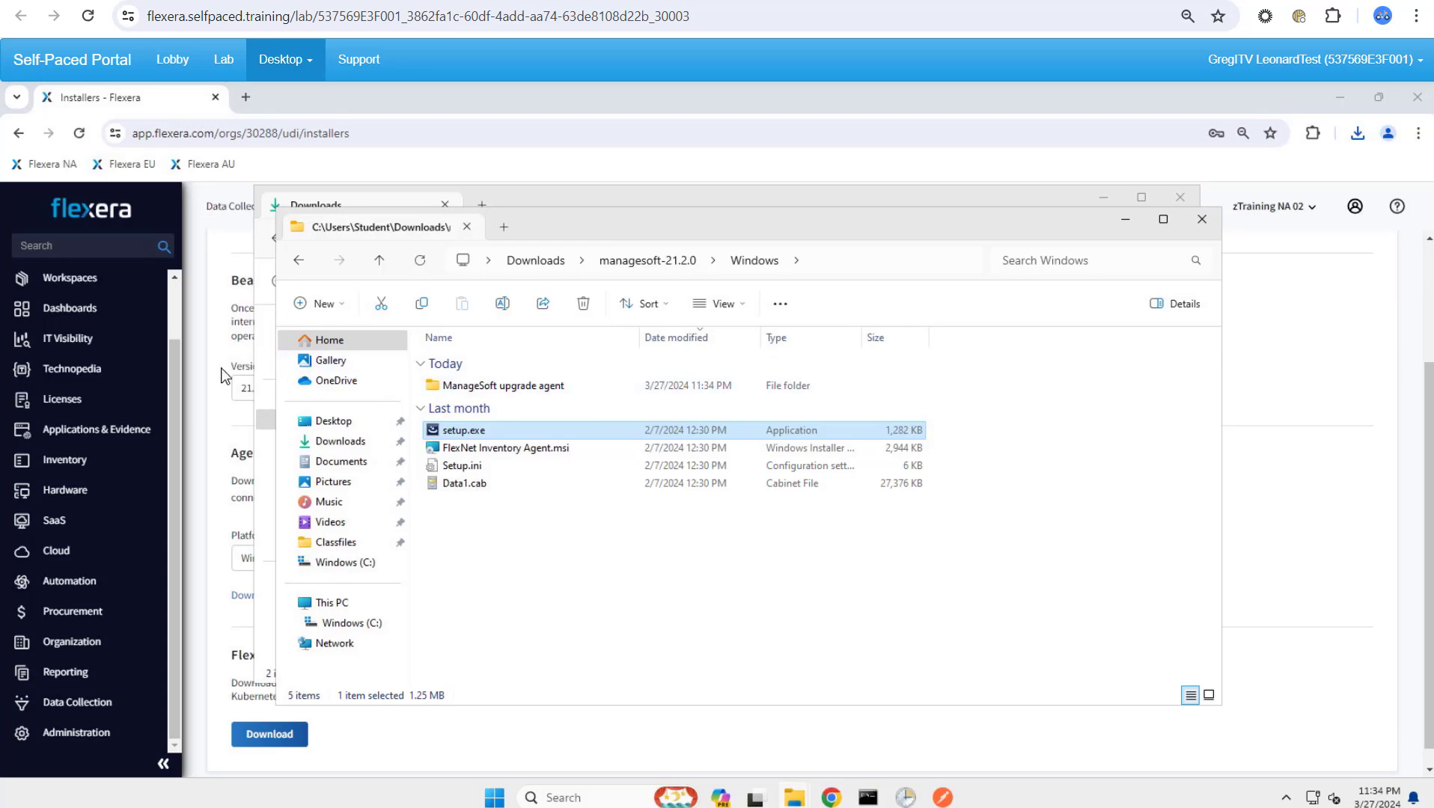
- Back in the browser, download the agent's bootstrapping file template mgssetup.ini and keep the blocked, unverified file
click(238, 513)
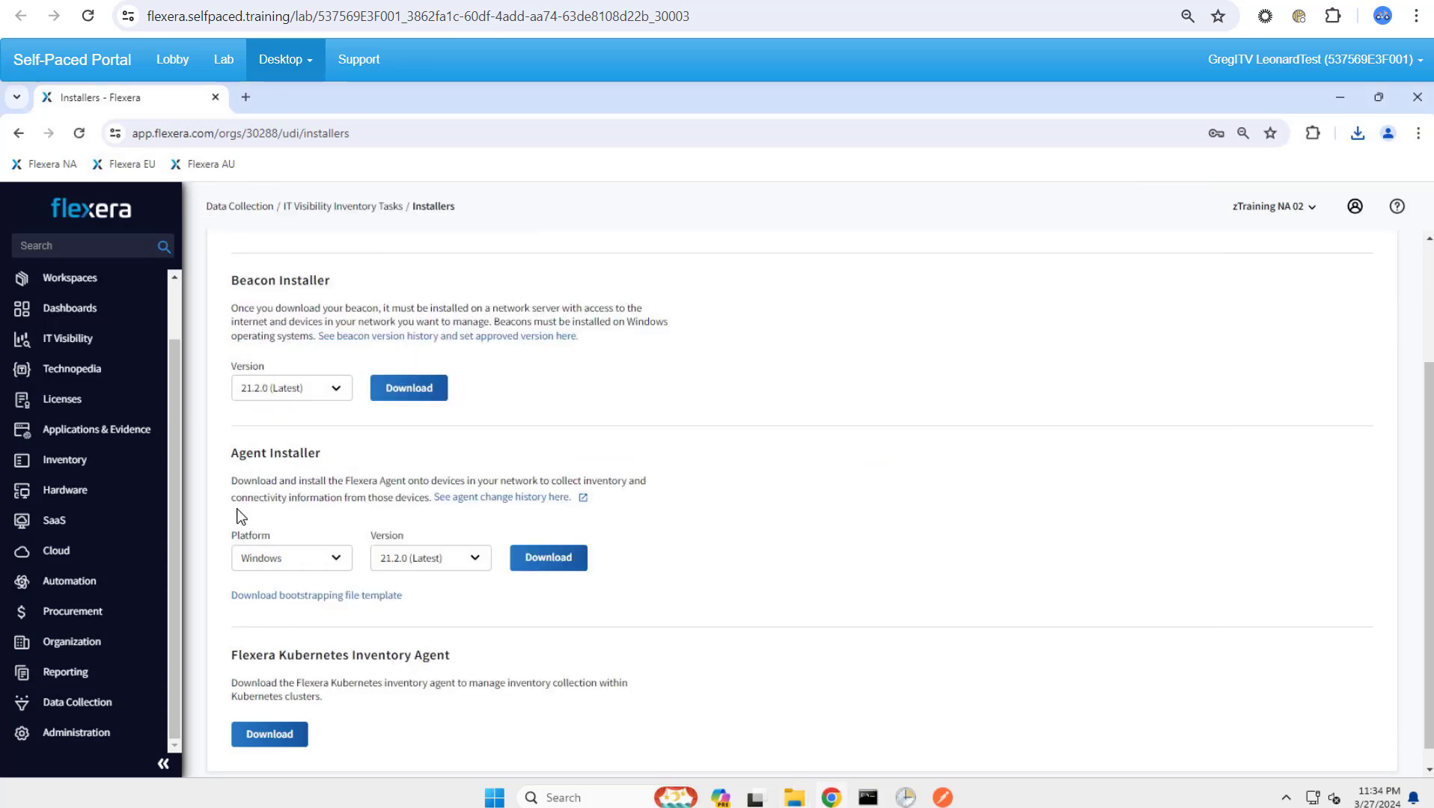
click(295, 596)
click(1356, 135)
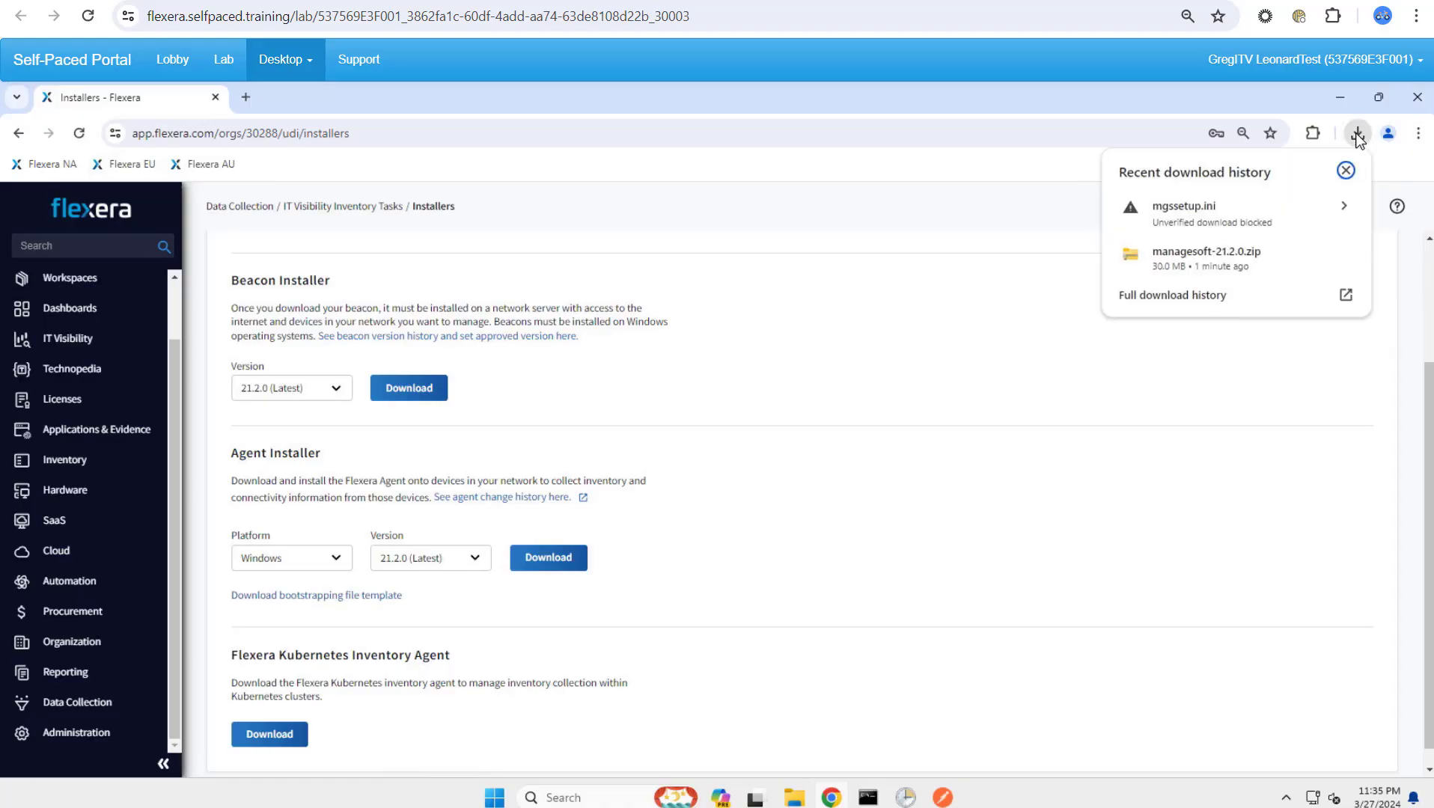
click(1347, 215)
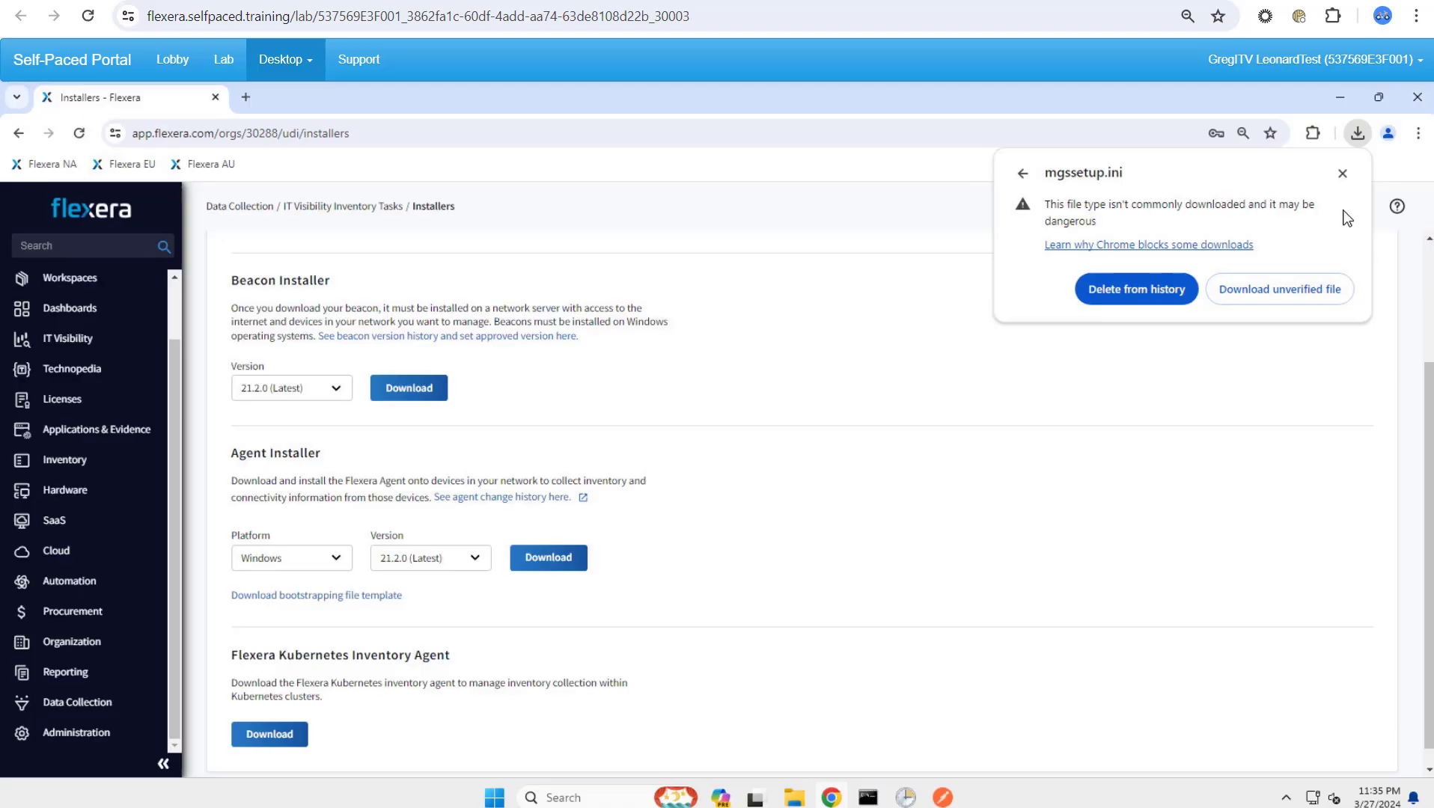
click(1286, 292)
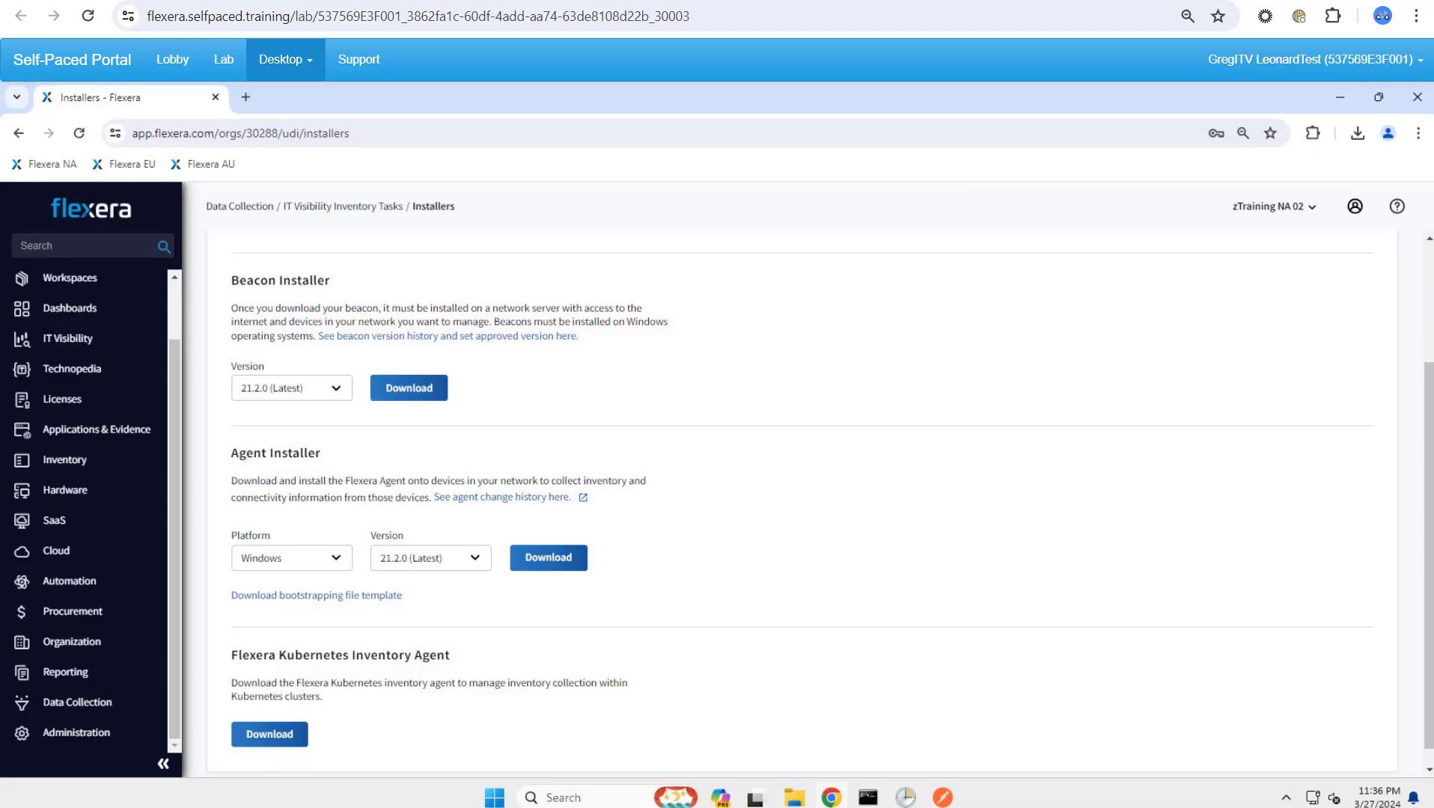
- Copy mgssetup.ini from the Downloads folder into the managesoft-21.2.0\Windows folder in File Explorer
click(794, 799)
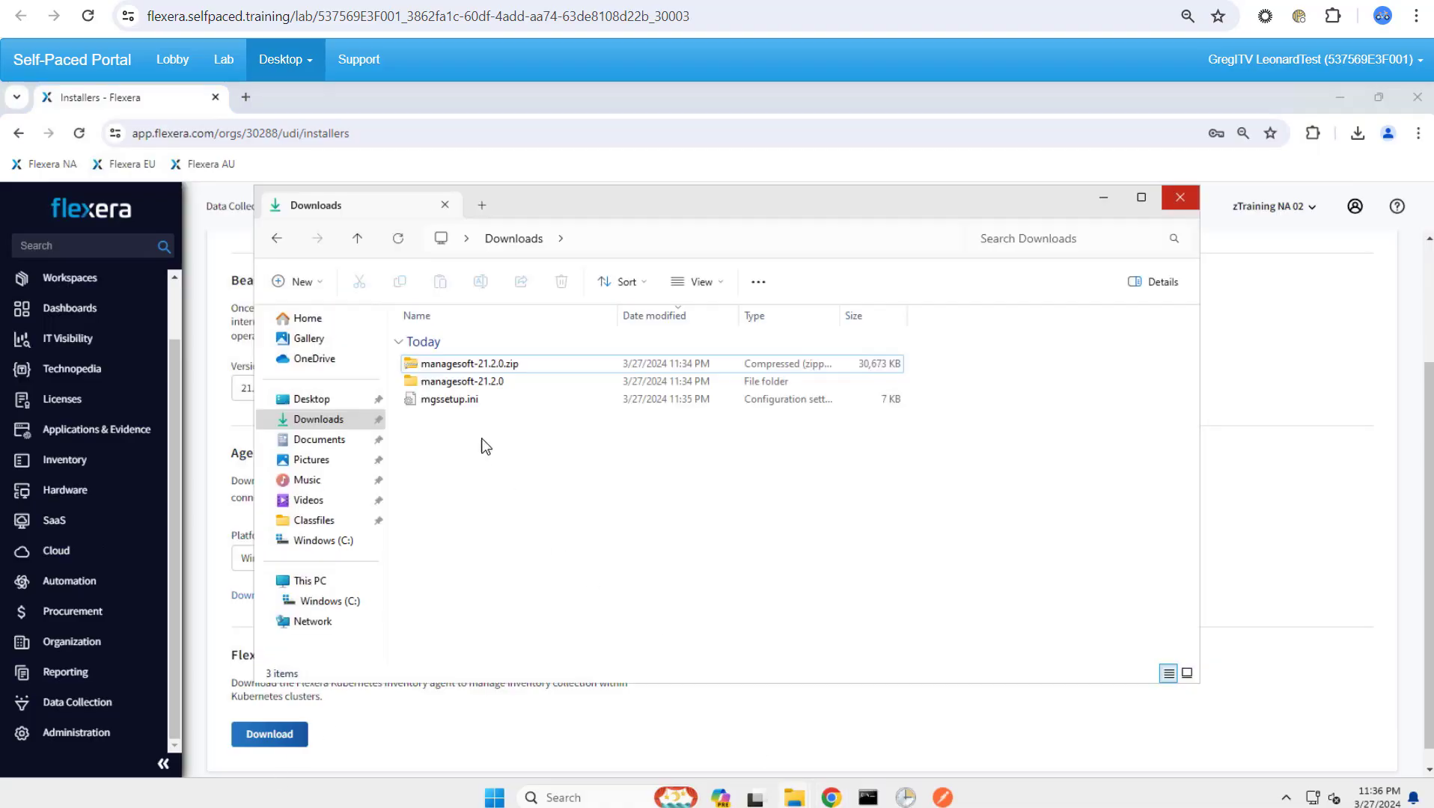
click(472, 402)
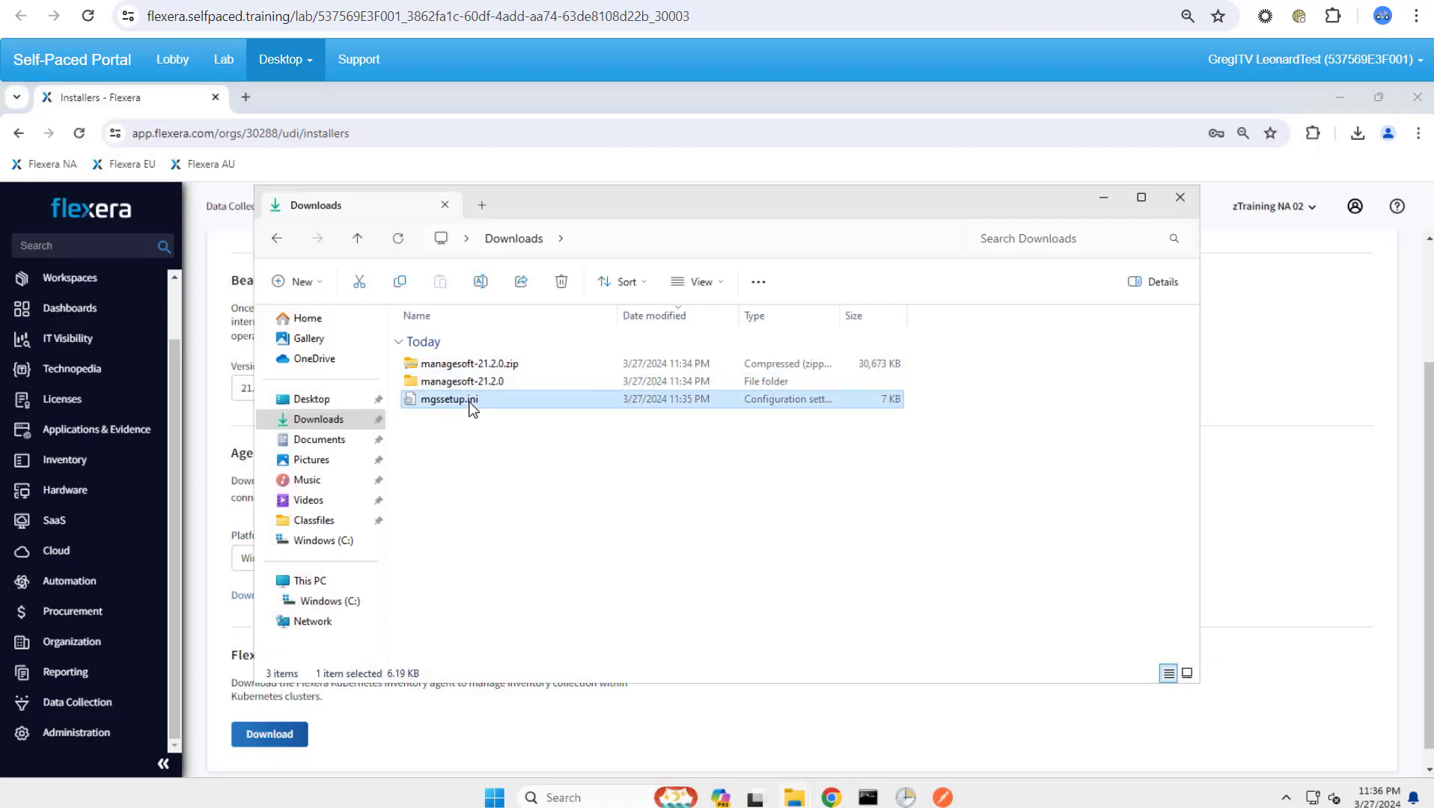
right_click(471, 408)
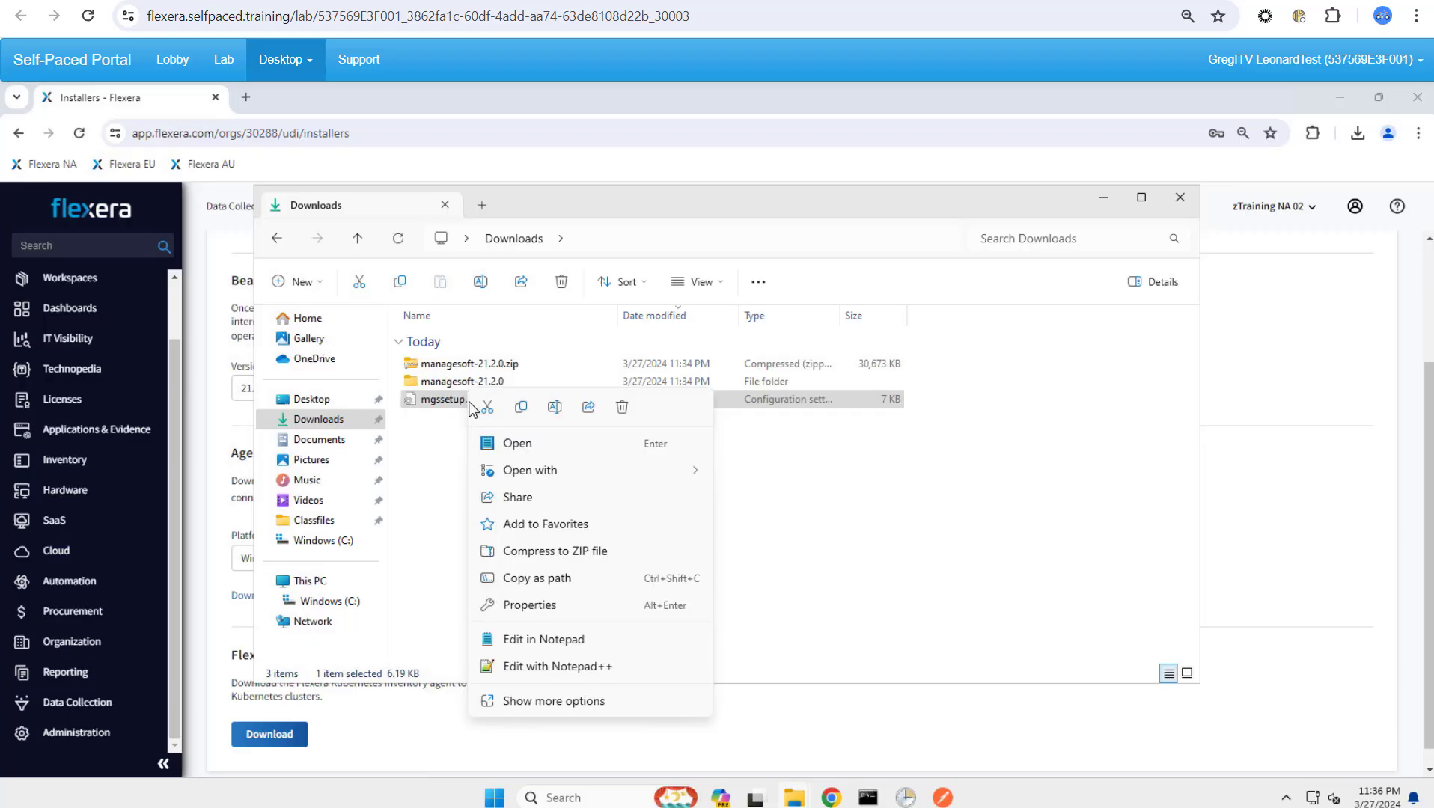
click(521, 407)
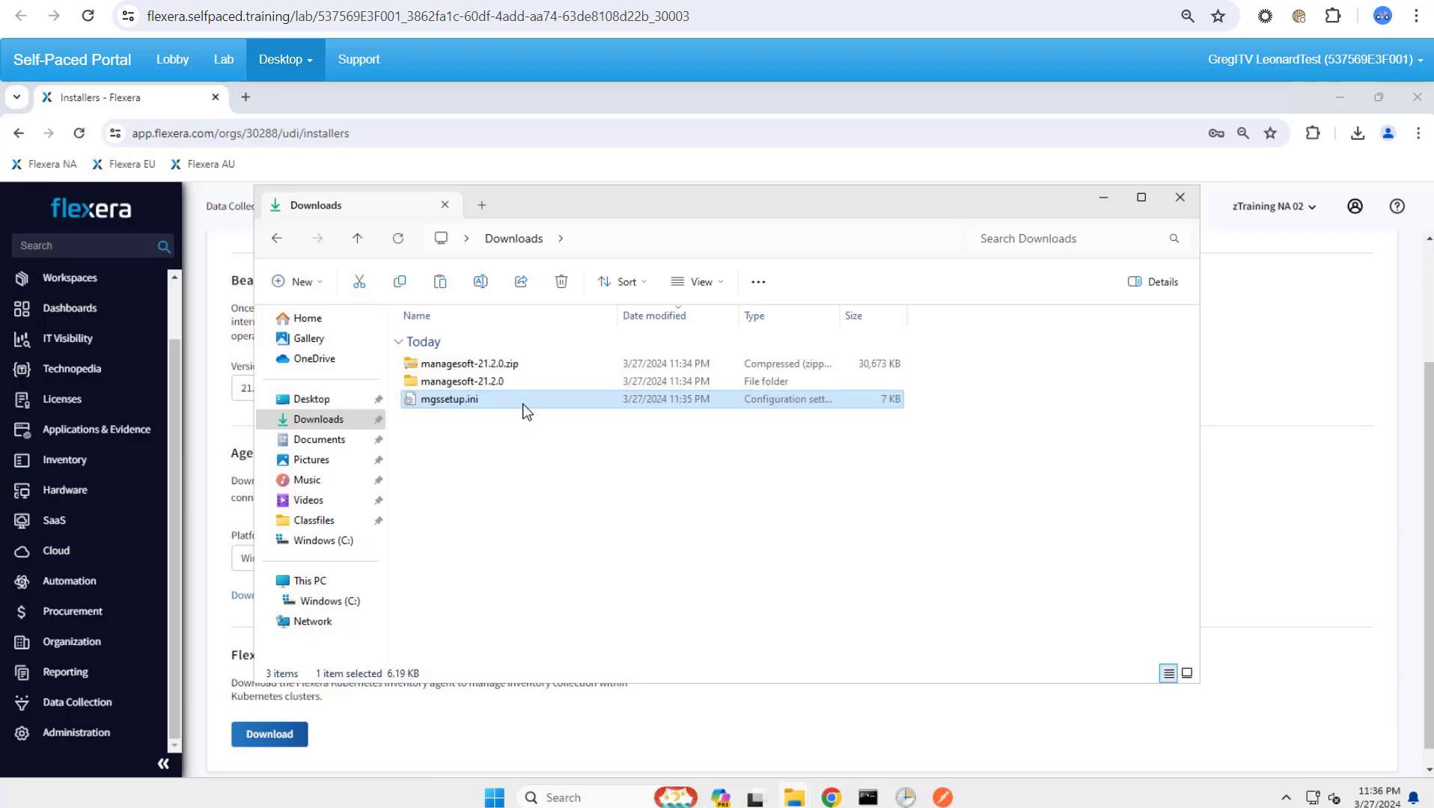
double_click(504, 383)
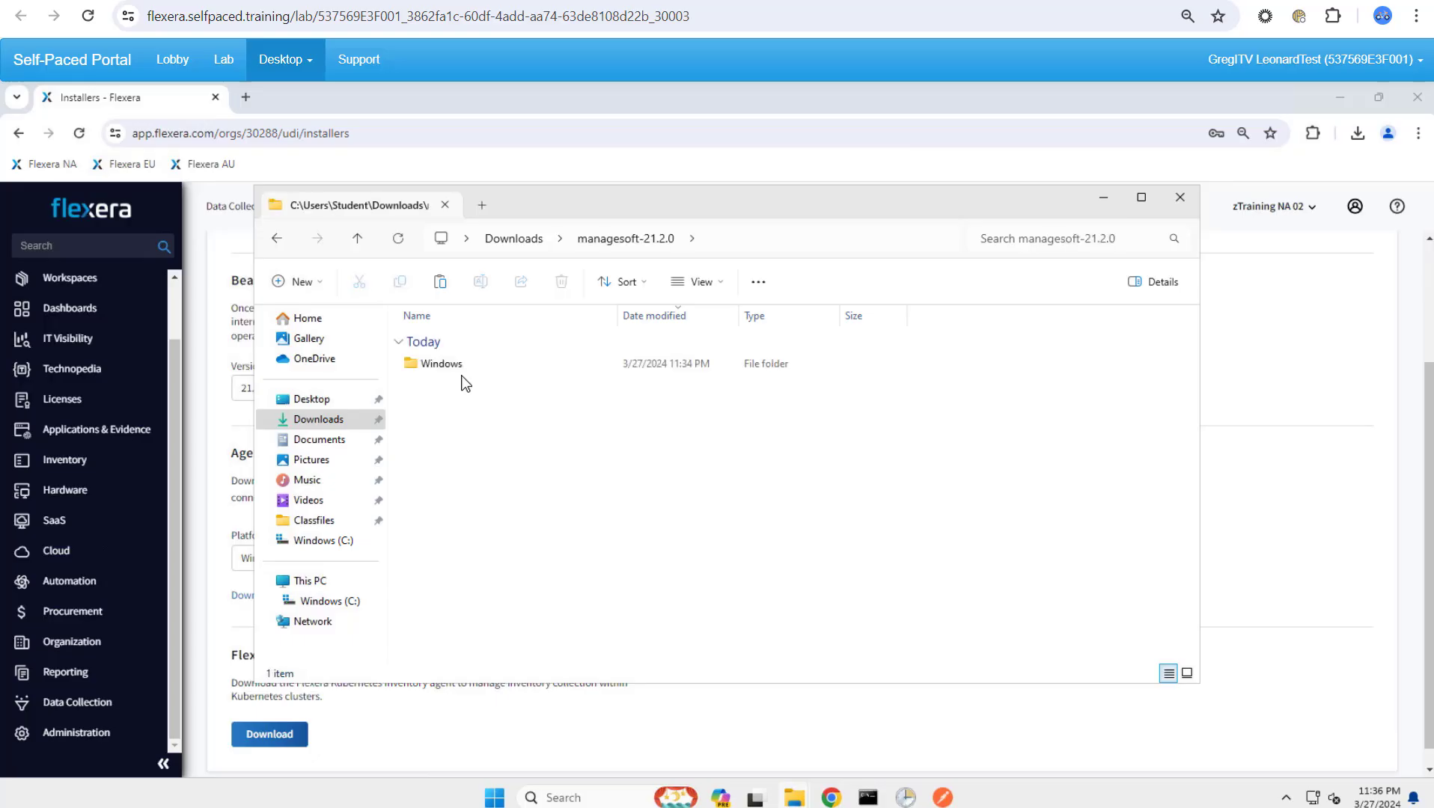
click(464, 366)
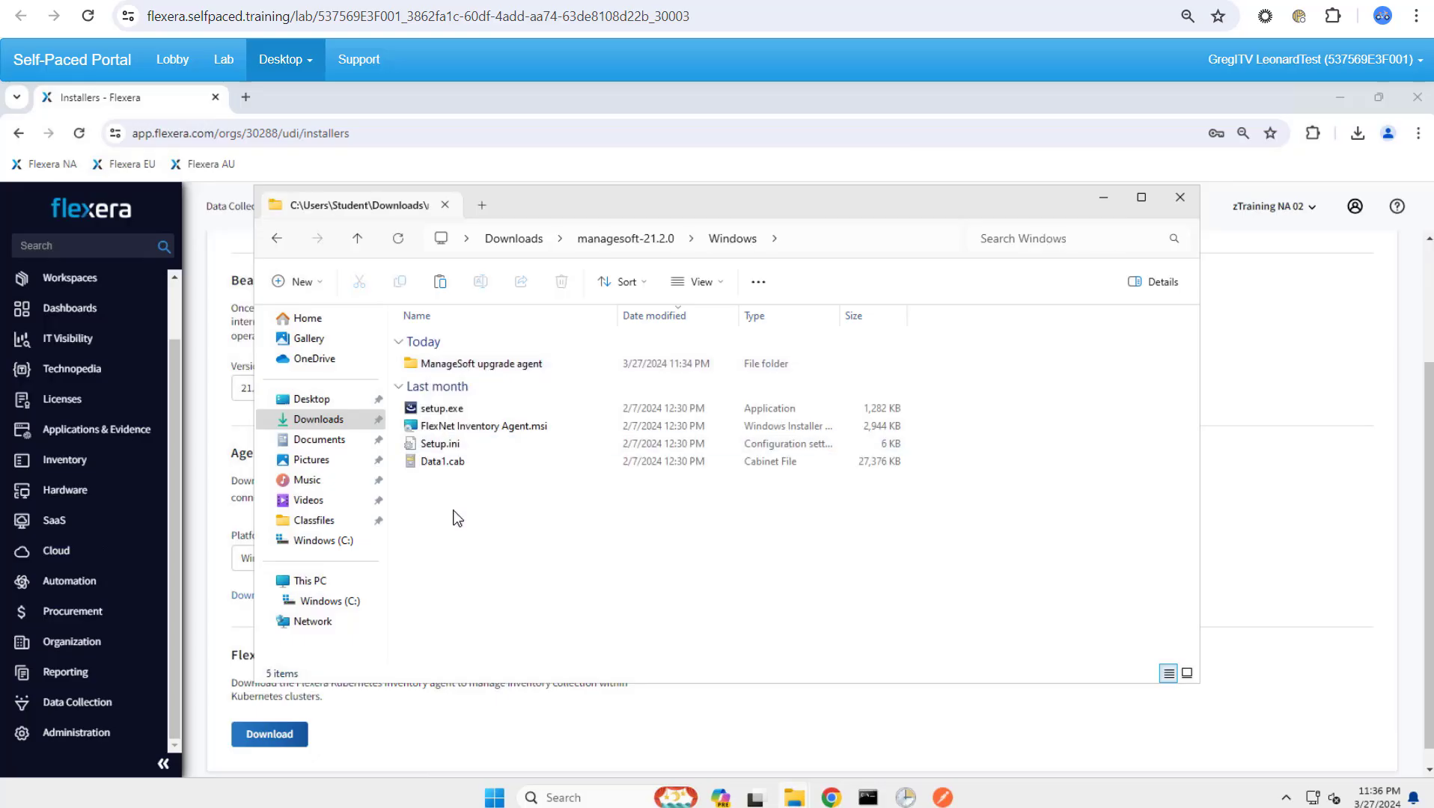
click(442, 284)
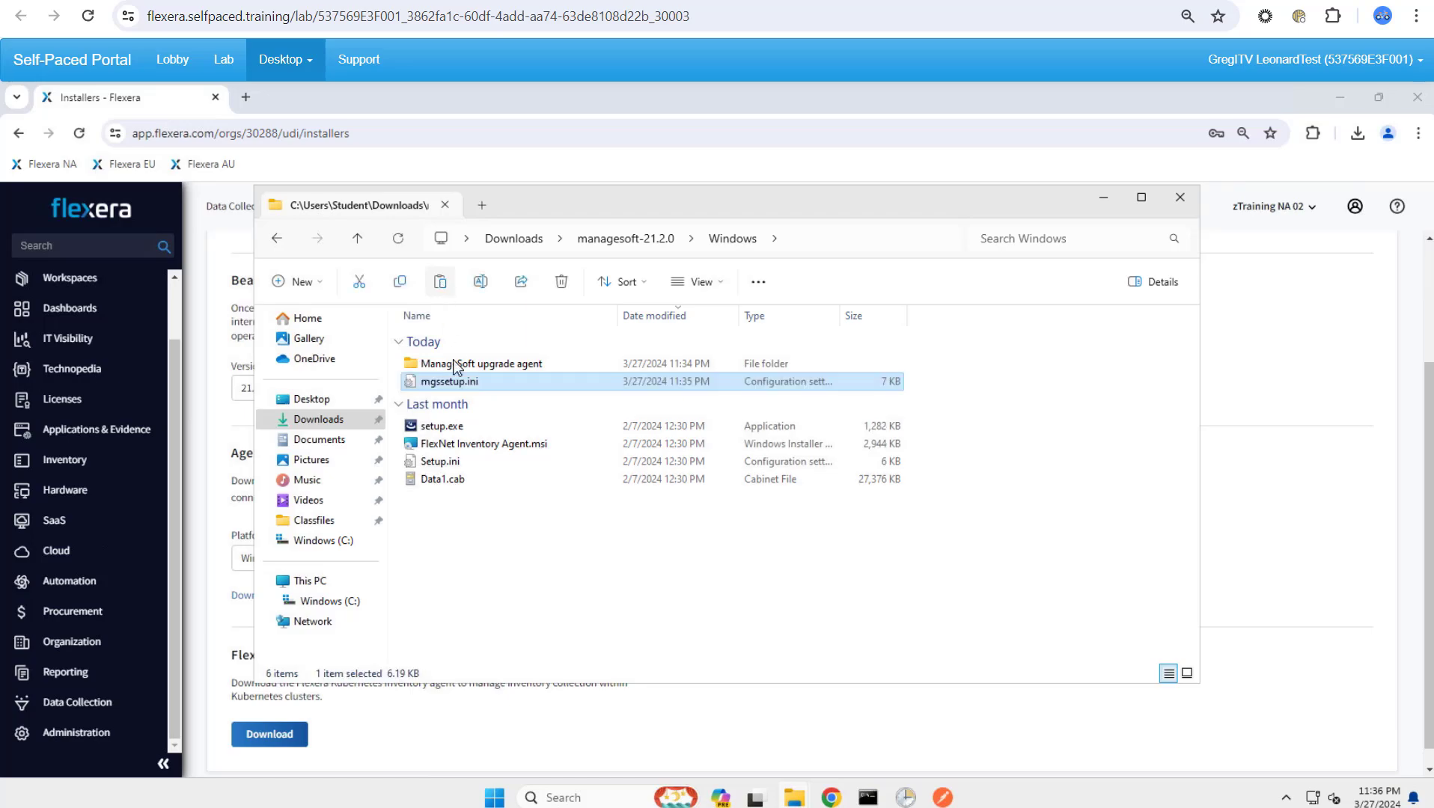
- Open the copied mgssetup.ini in Notepad++ and uncomment the INSTALLMACHINEPOLICY = 1 line
right_click(462, 383)
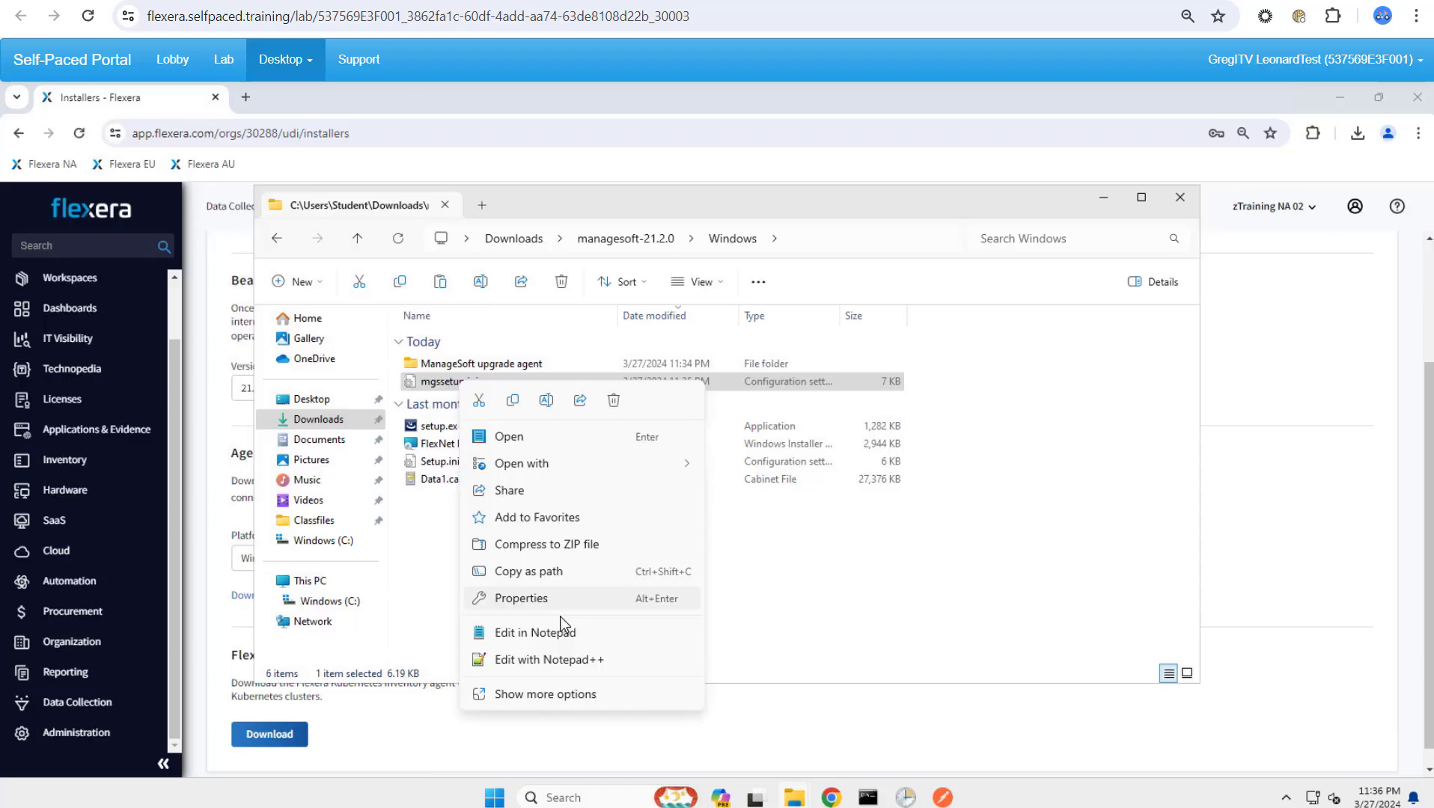
click(588, 661)
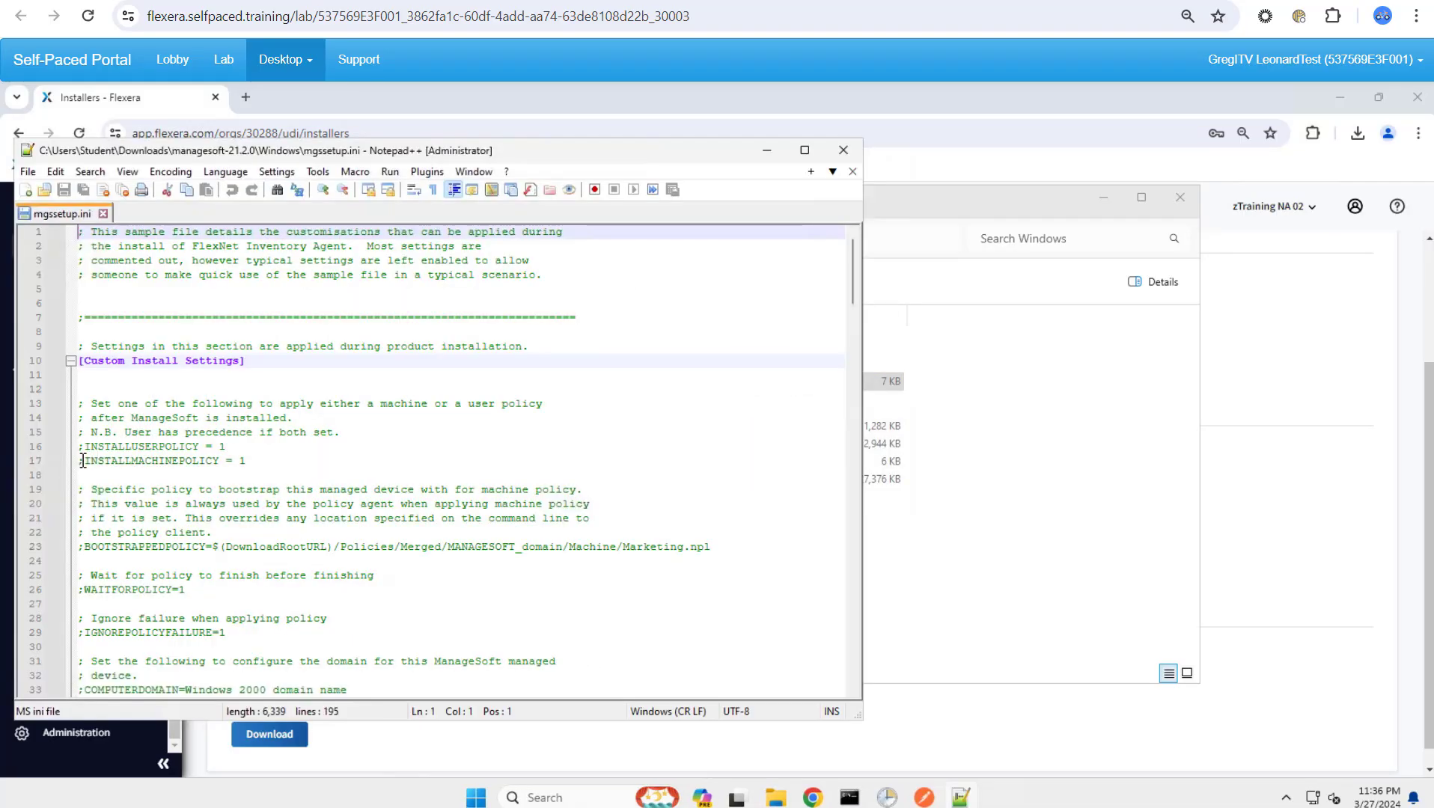
click(80, 460)
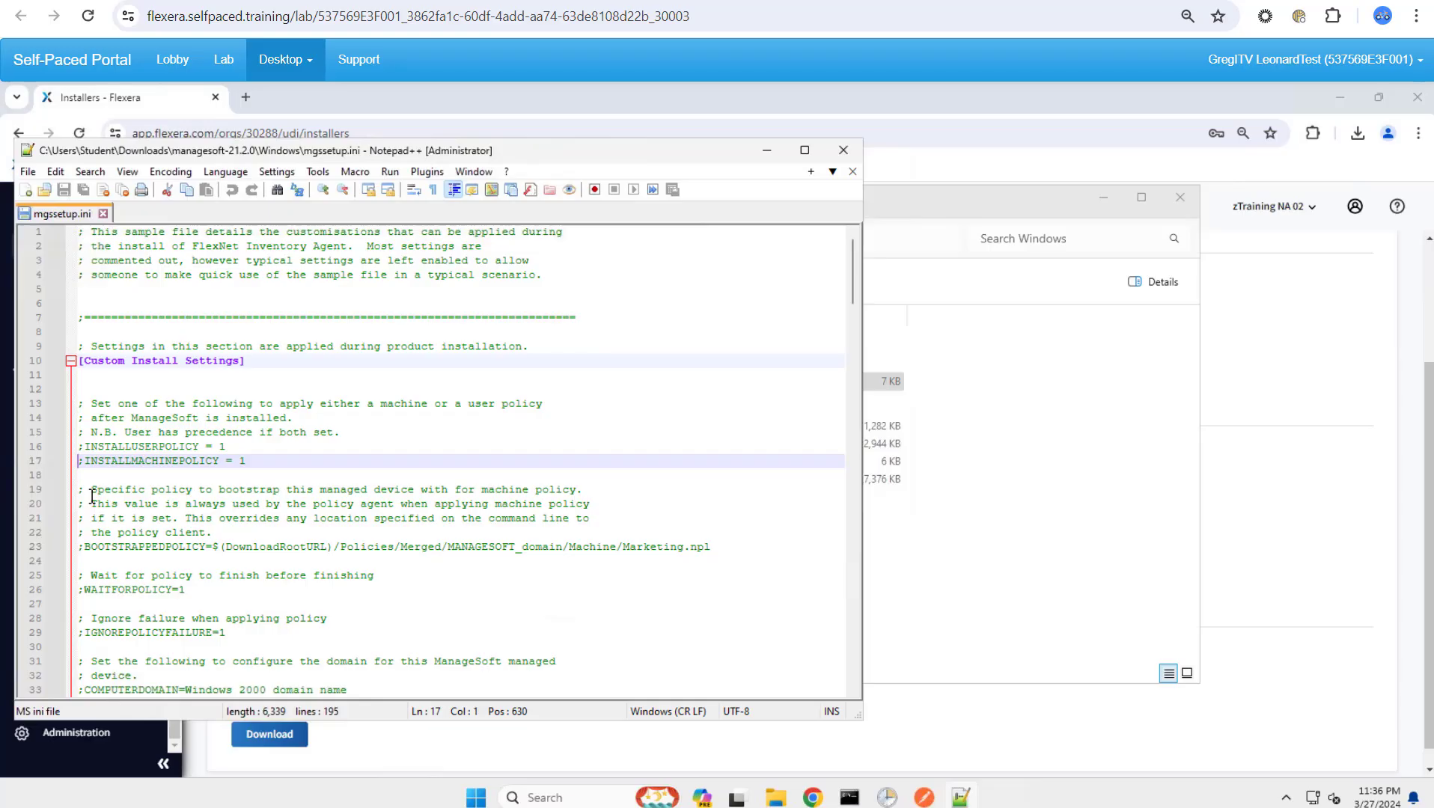
key(Delete)
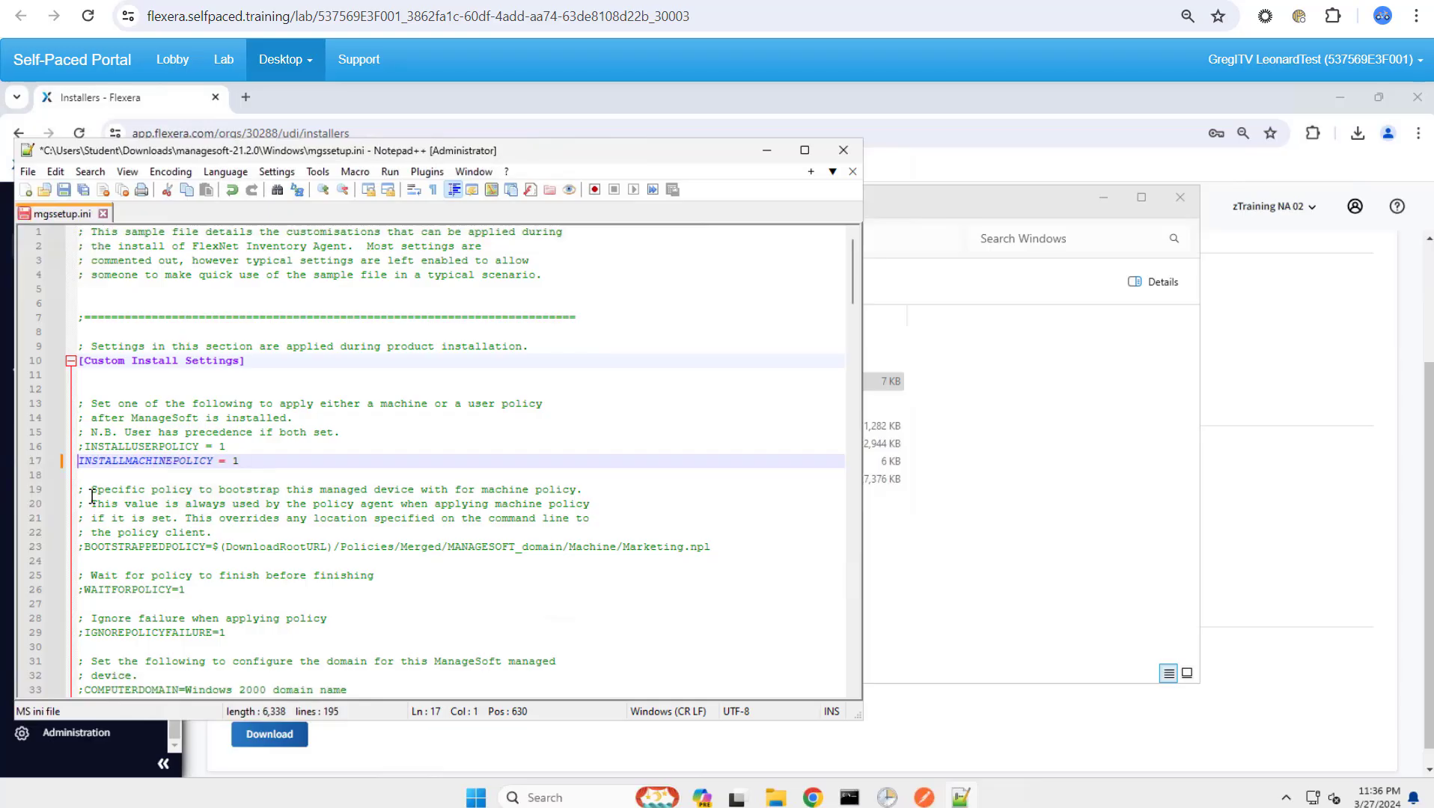
scroll(92, 496, down, 2)
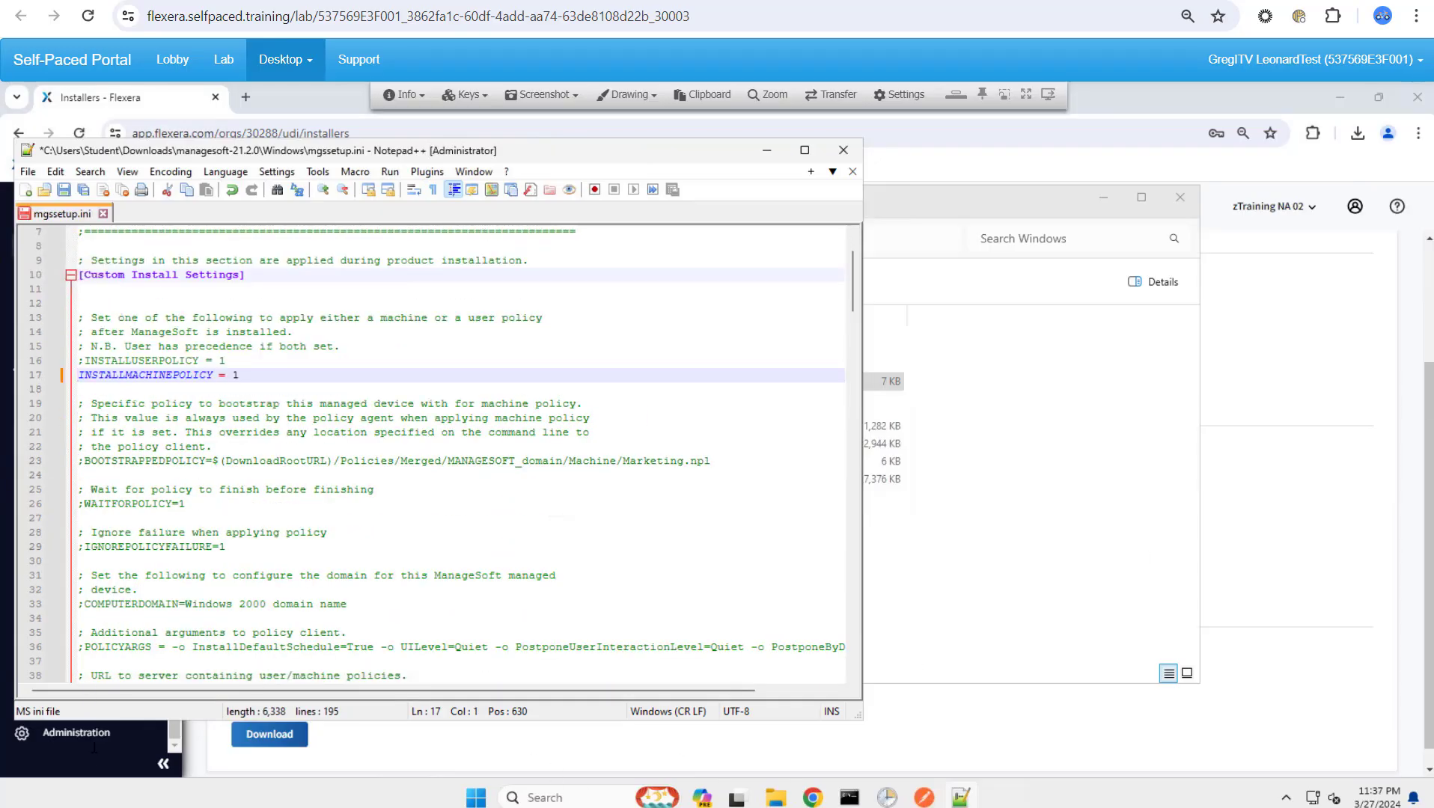
scroll(186, 596, down, 3)
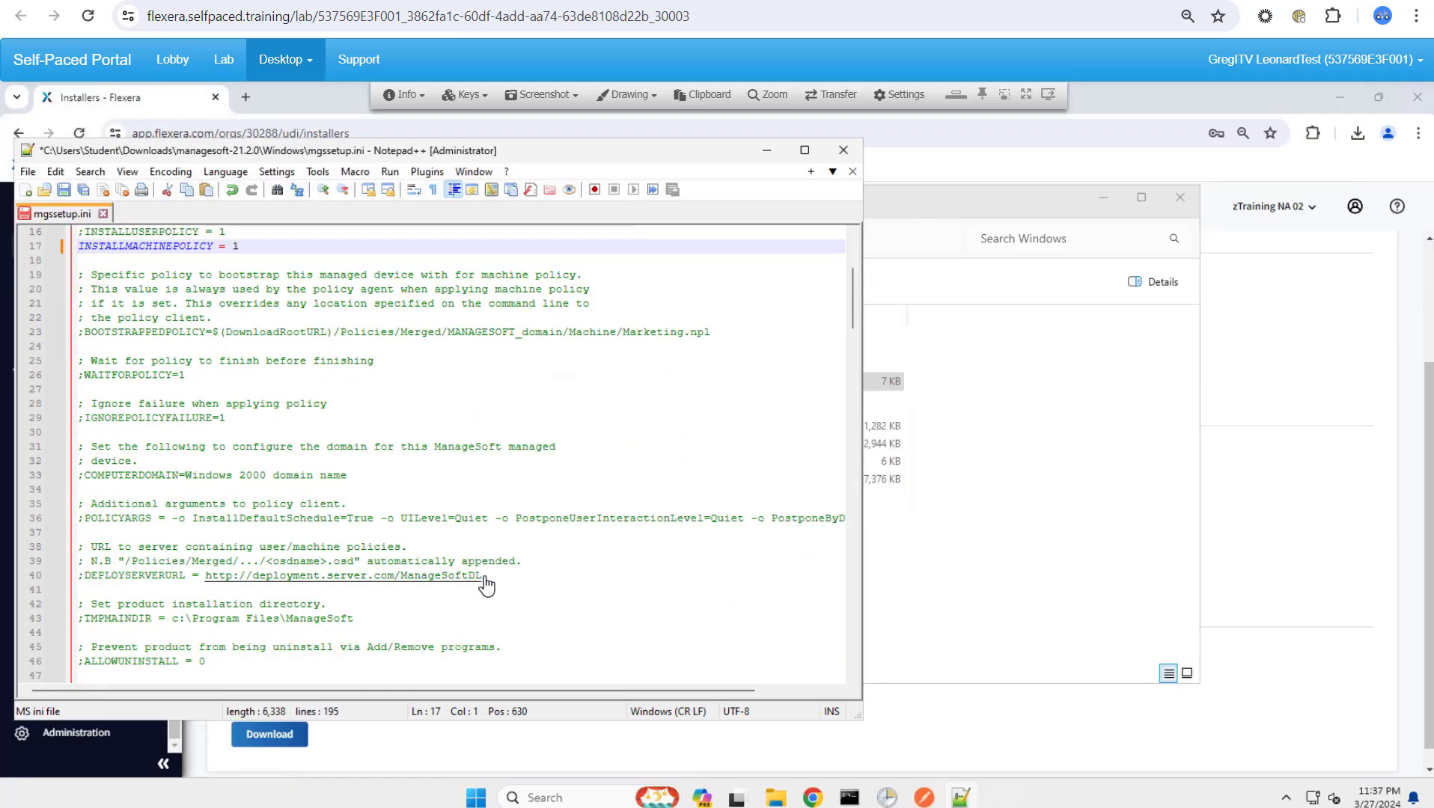
drag(480, 578, 77, 577)
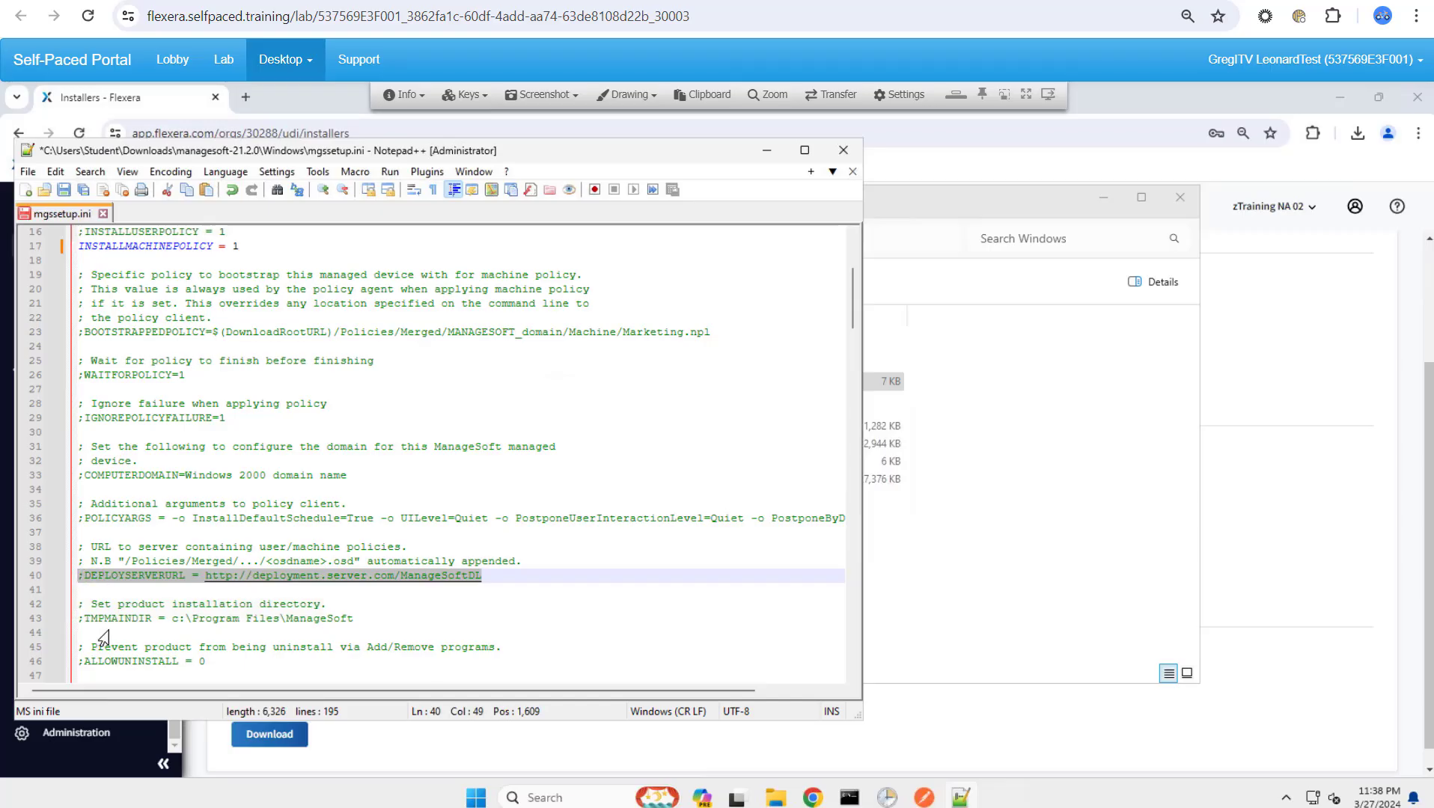
text(DEPLOYSERVERURL = http://FlexBeacon/ManageSoftDL)
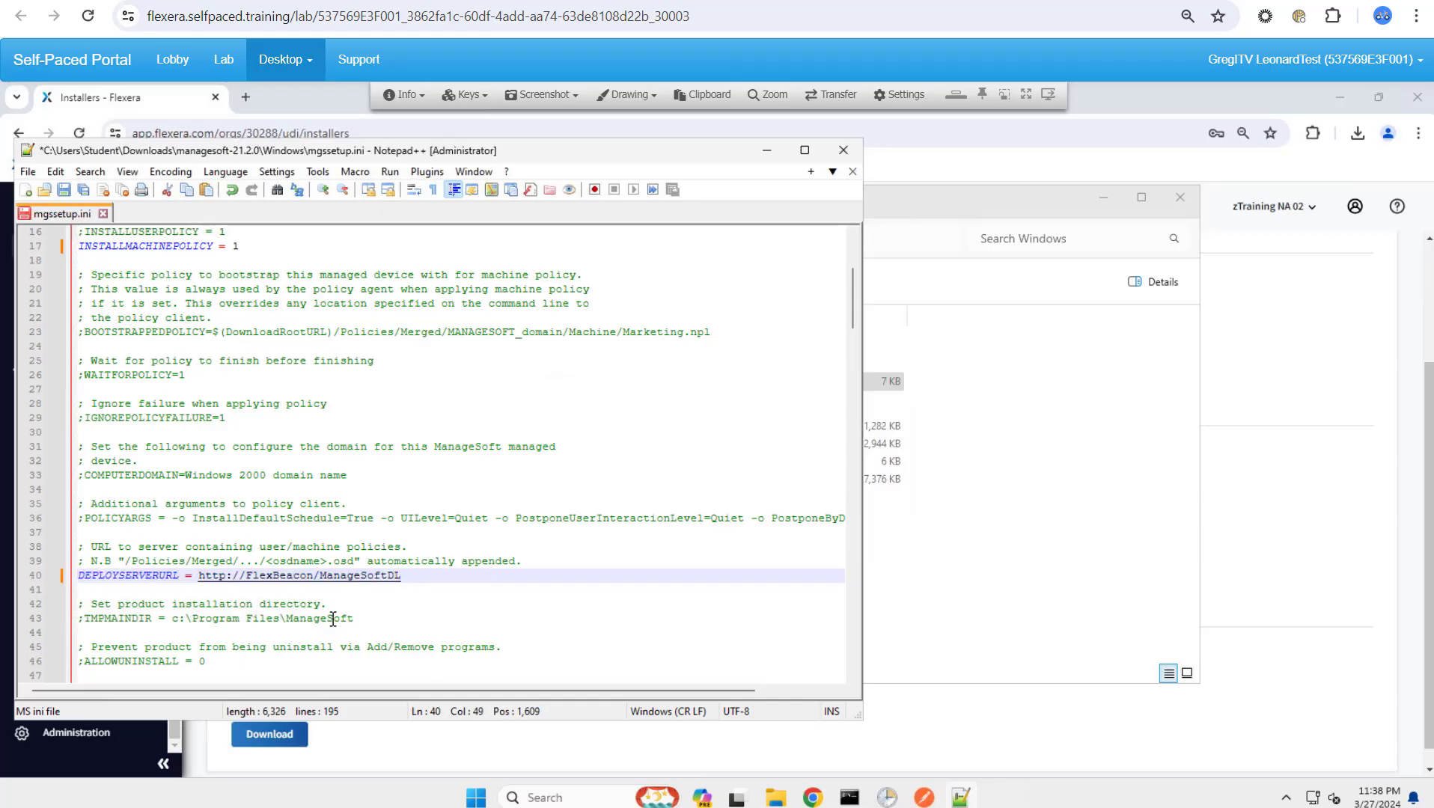
scroll(345, 621, down, 5)
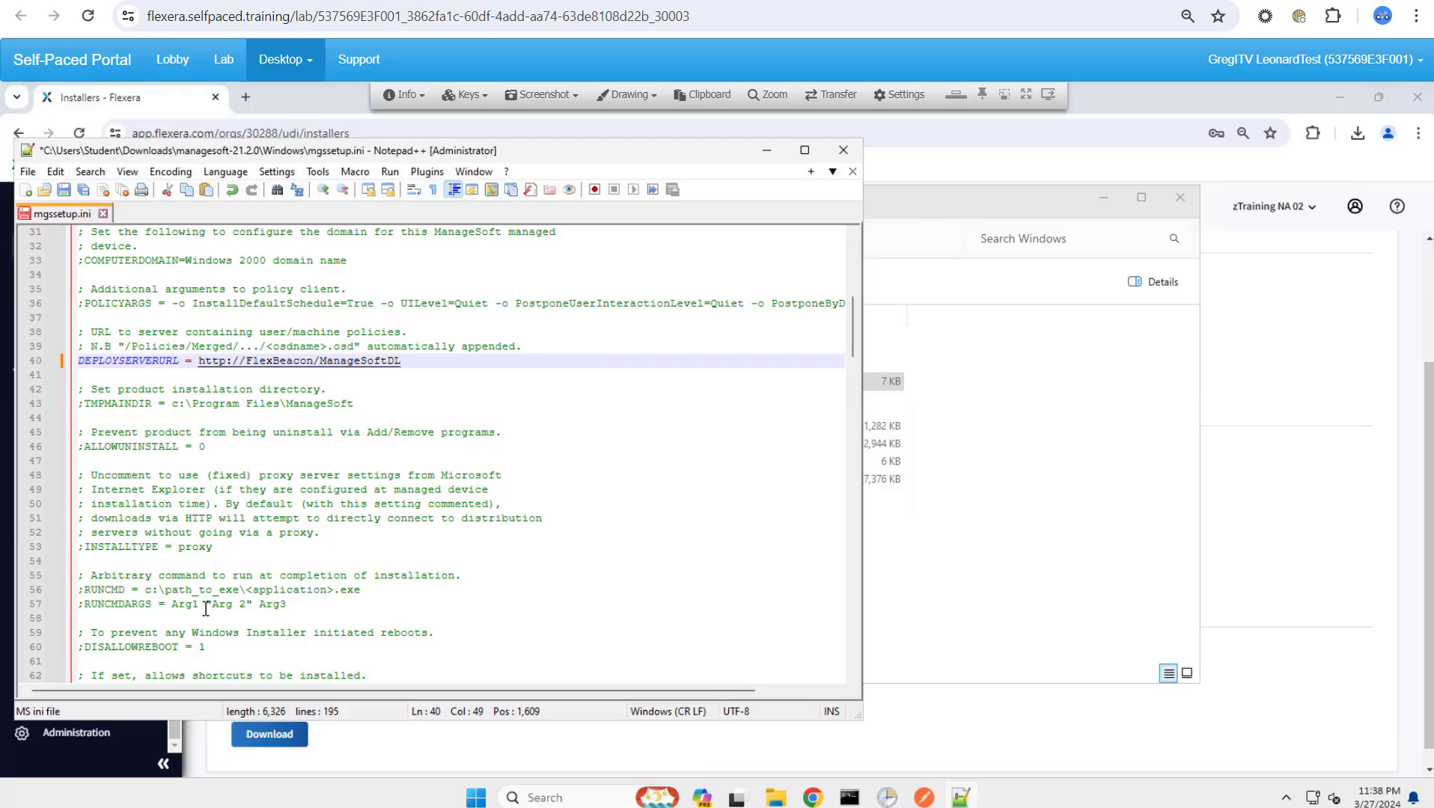
drag(286, 604, 75, 595)
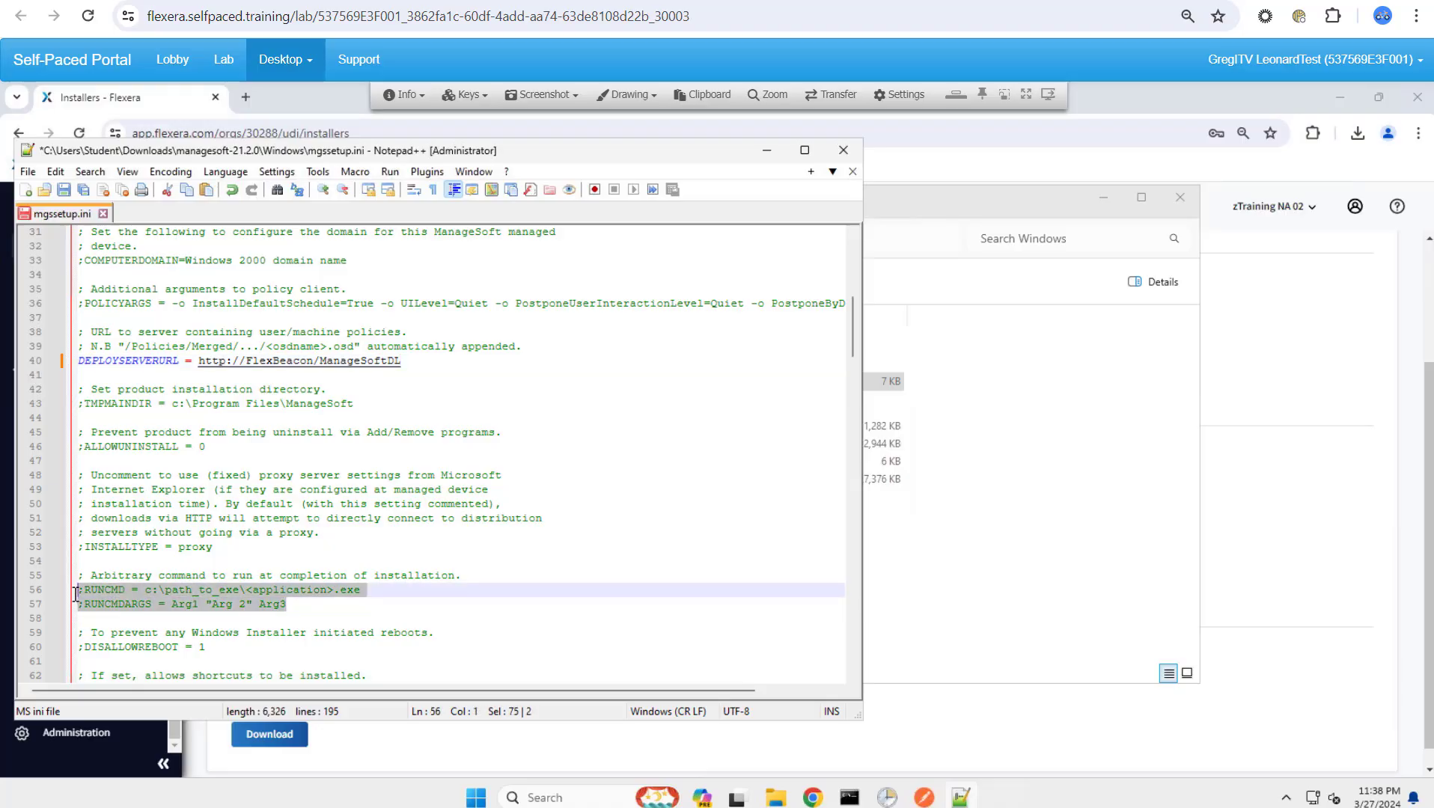
text(RUNCMD = cmd.exe RUNCMDARGS = /C start ndtrack -t Machine -o UploadLocation=http://FlexBeacon/ManageSoftRL)
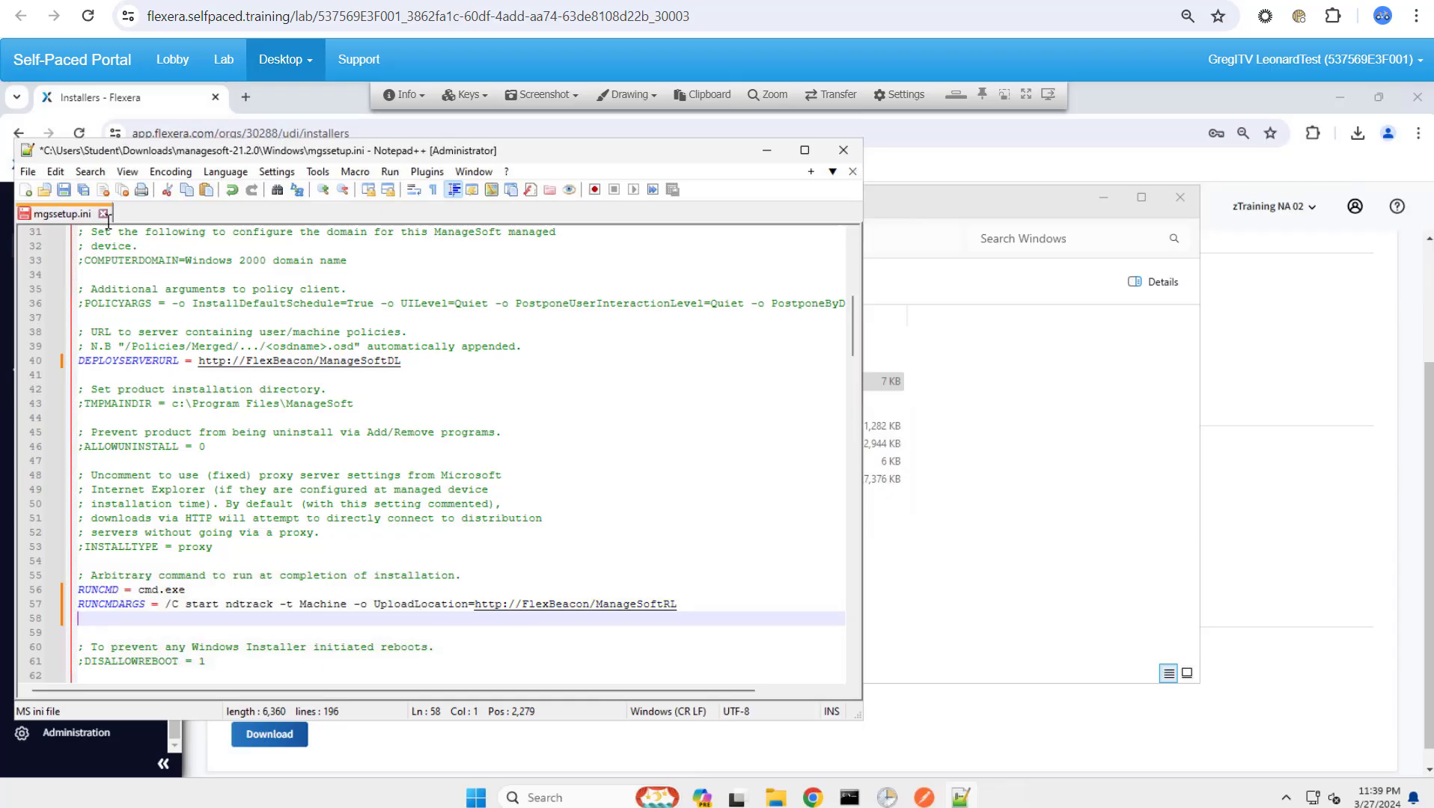
key(ctrl+s)
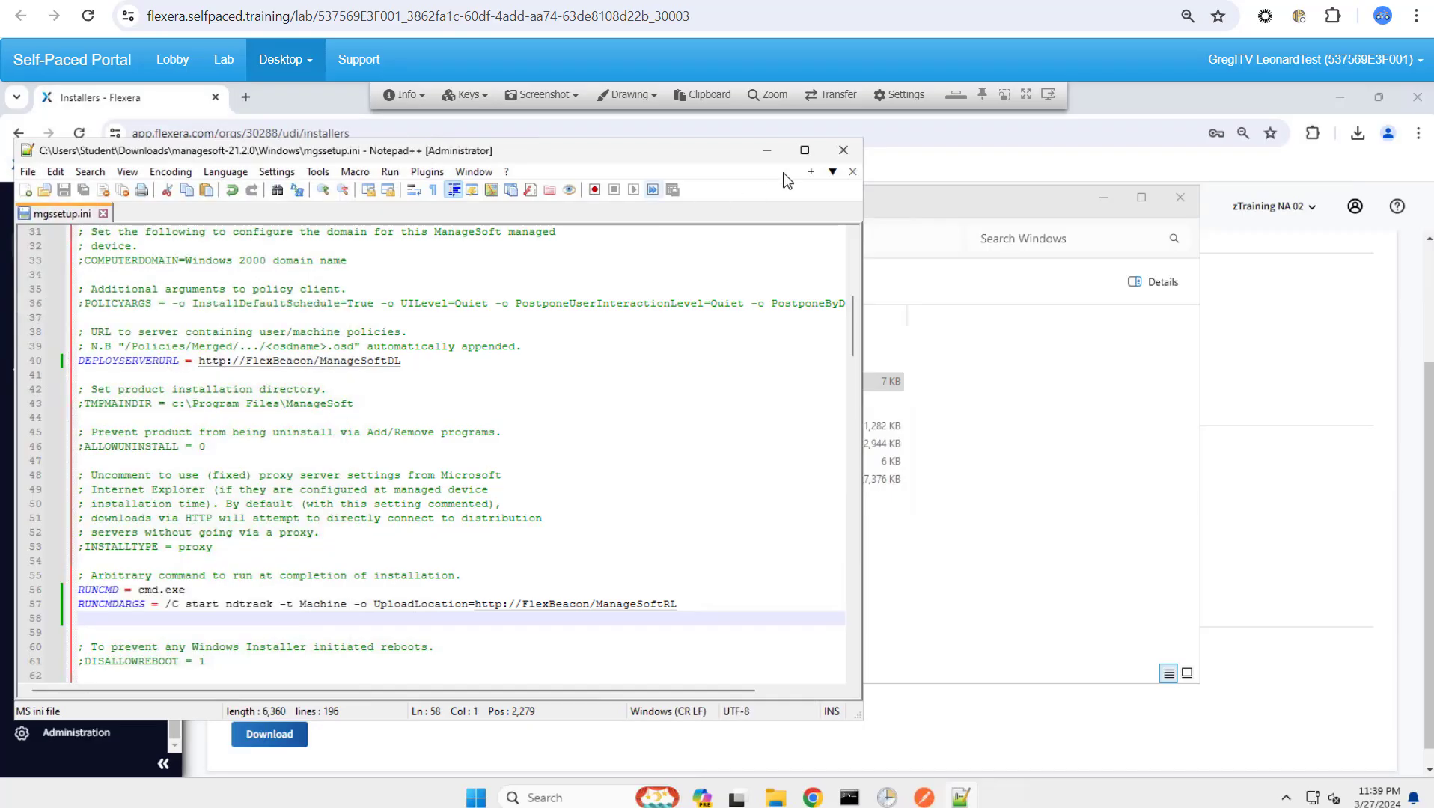
click(844, 153)
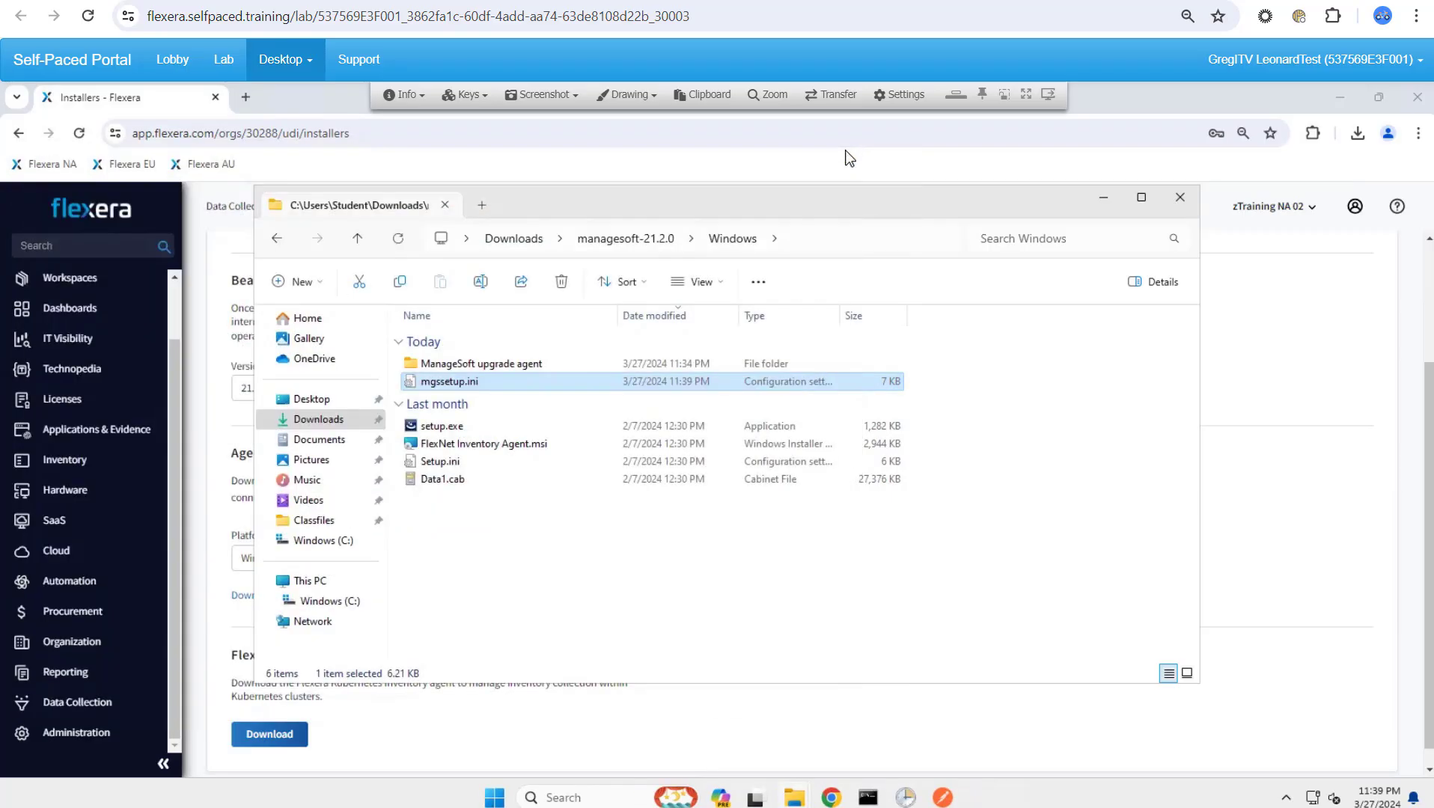
- Run setup.exe from the managesoft-21.2.0\Windows folder as administrator to start the FlexNet Inventory Agent installation
mouse_move(69, 308)
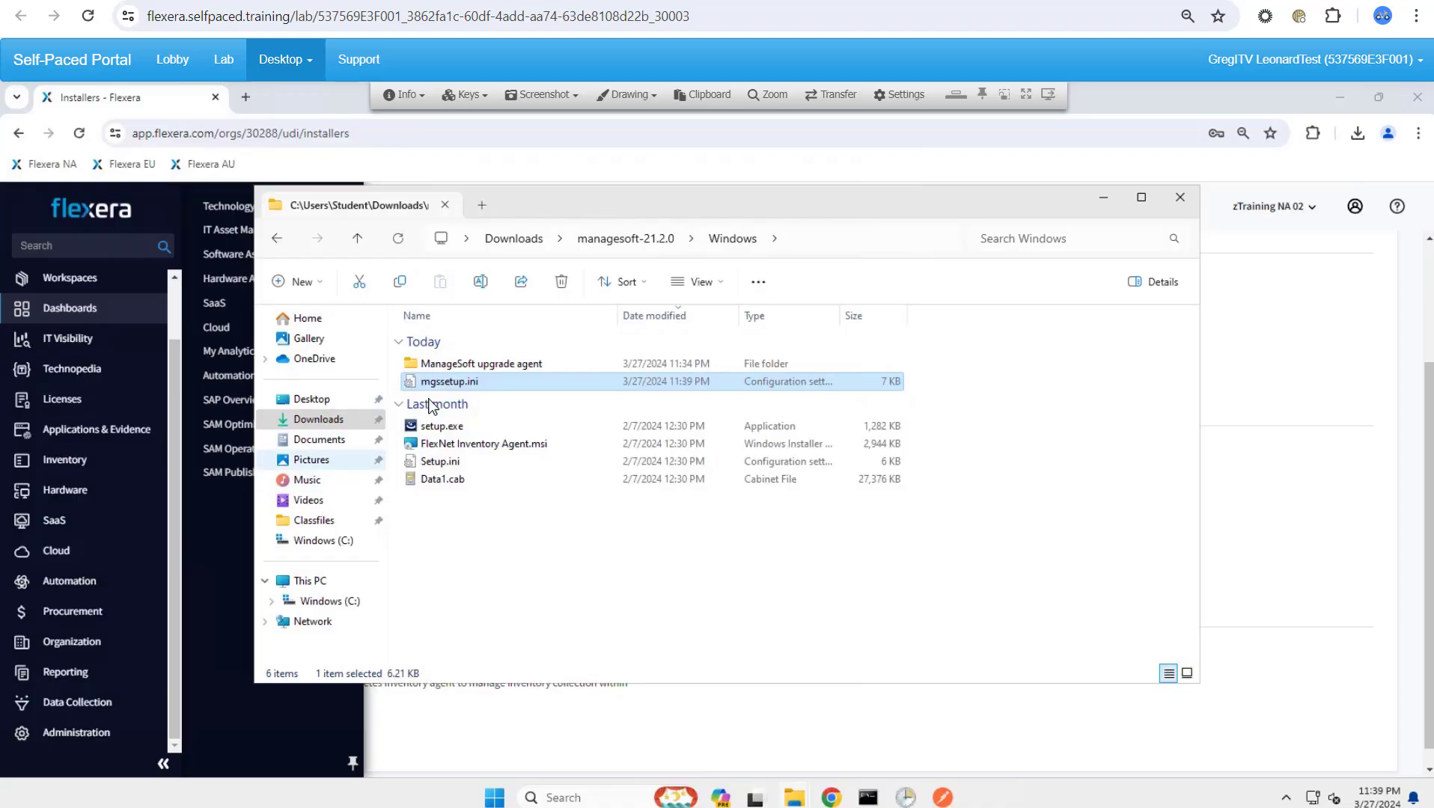
click(453, 428)
right_click(454, 428)
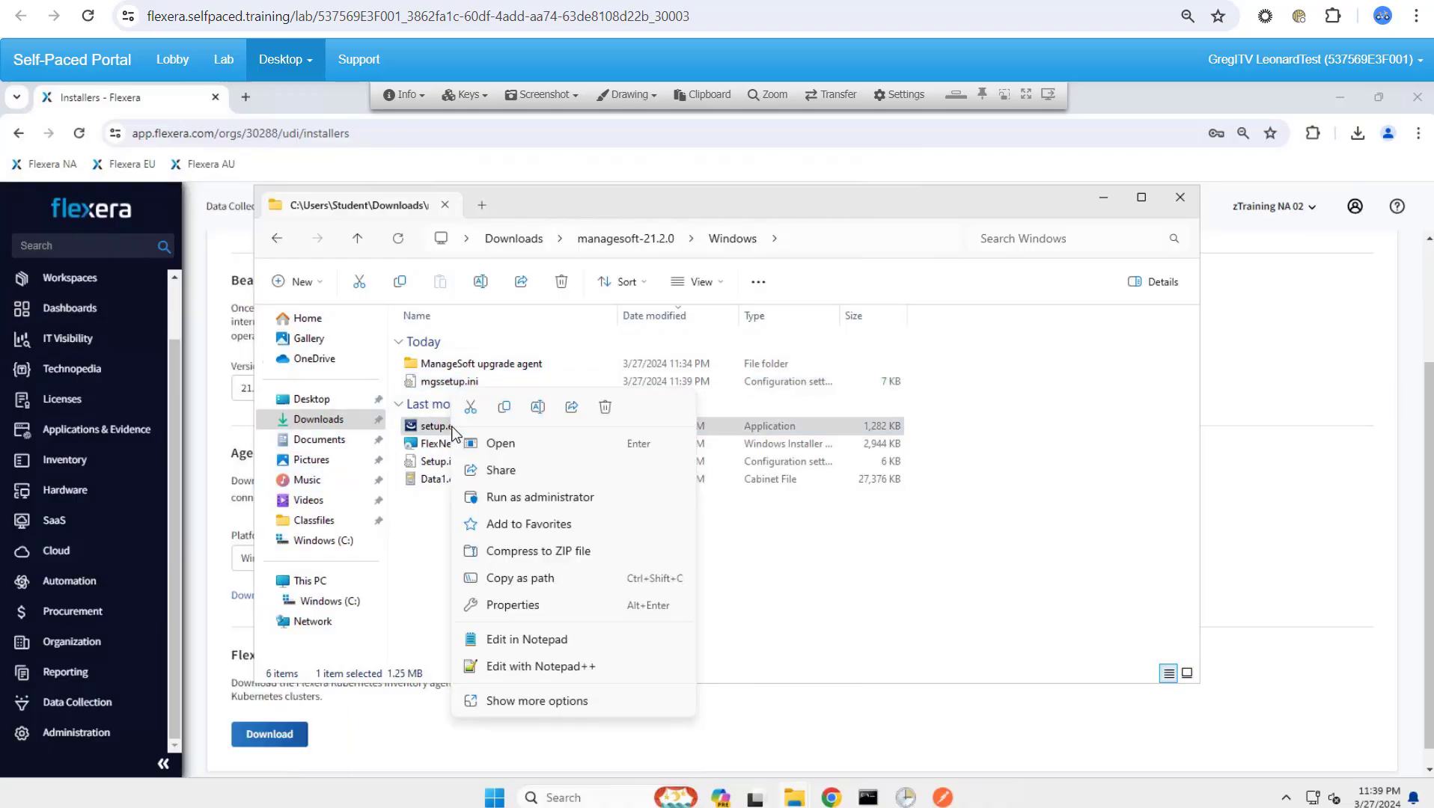
click(530, 498)
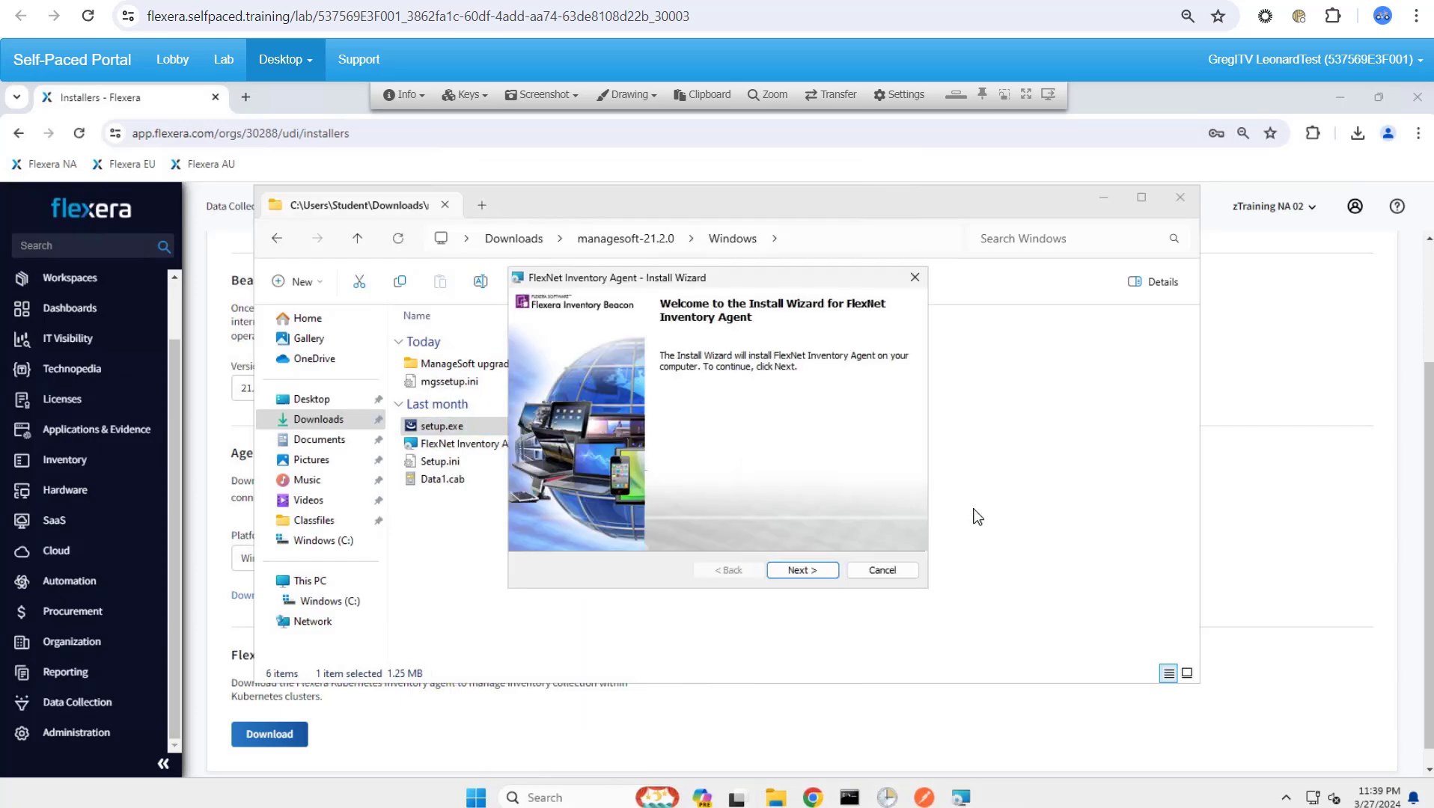
- Agree to the Clickthrough Purchase Agreement and continue through the install wizard, leaving the customer information blank
click(814, 571)
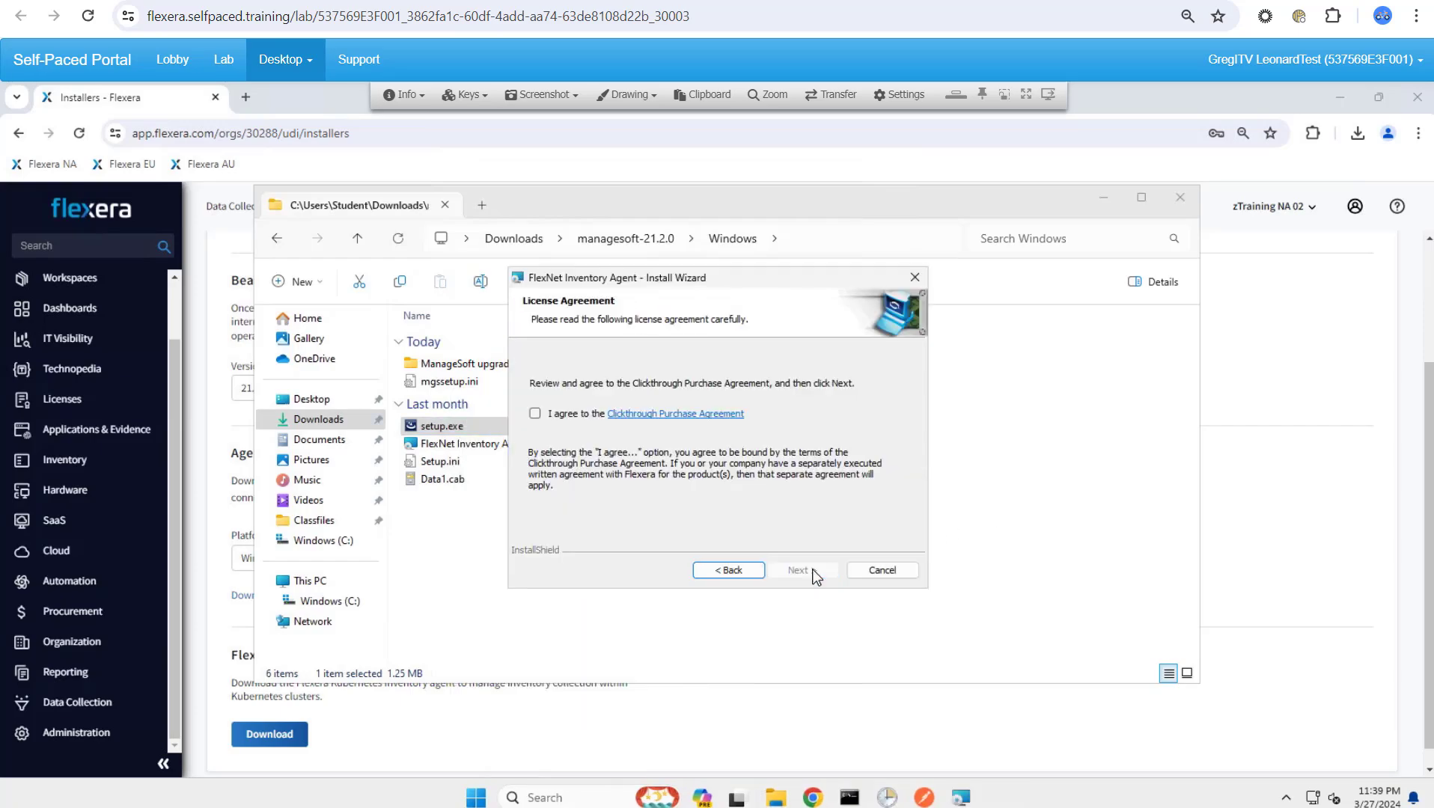
click(534, 414)
click(788, 575)
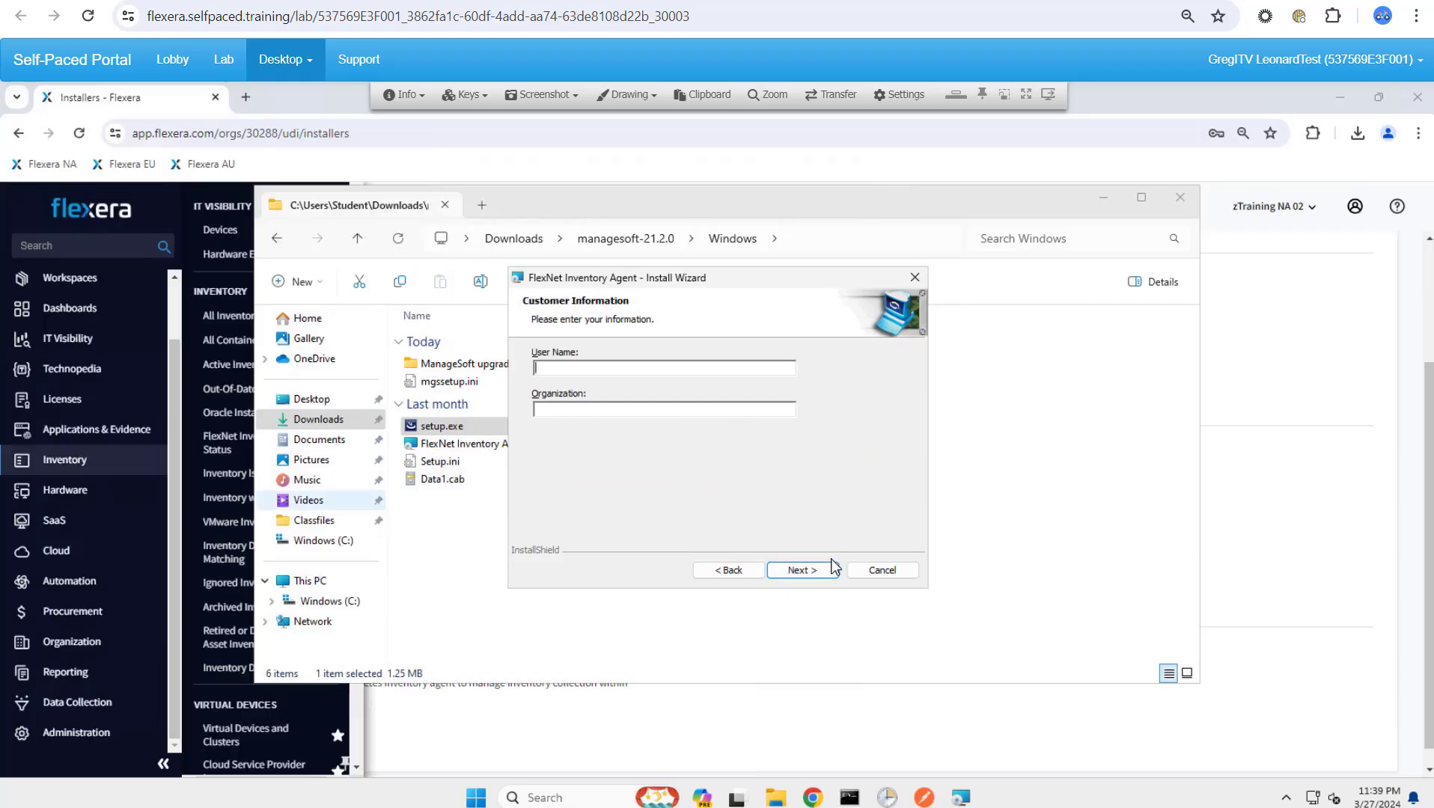
click(822, 573)
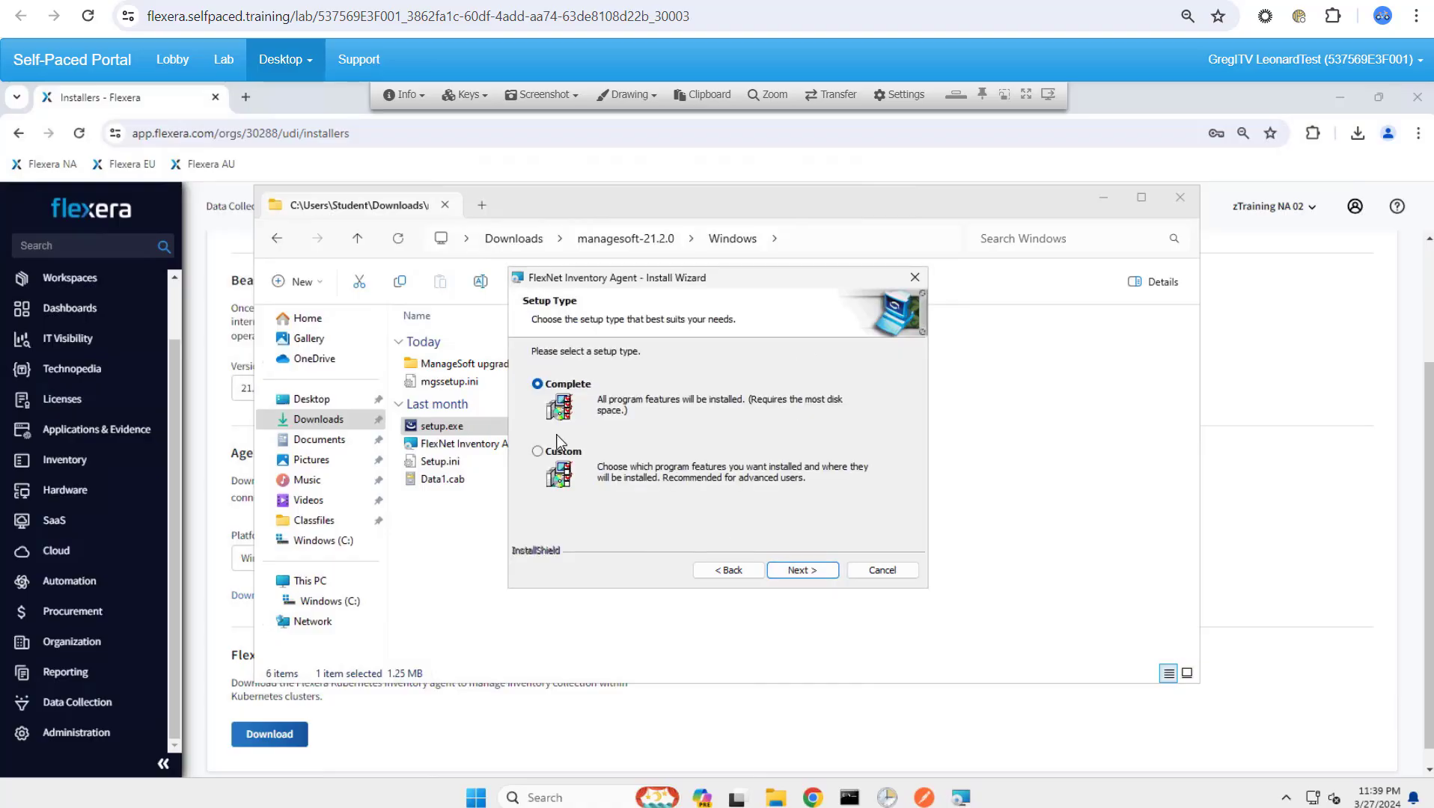
- Choose the Custom setup type, expand the ManageSoft feature list, and continue with the default features and install location
click(537, 452)
click(814, 575)
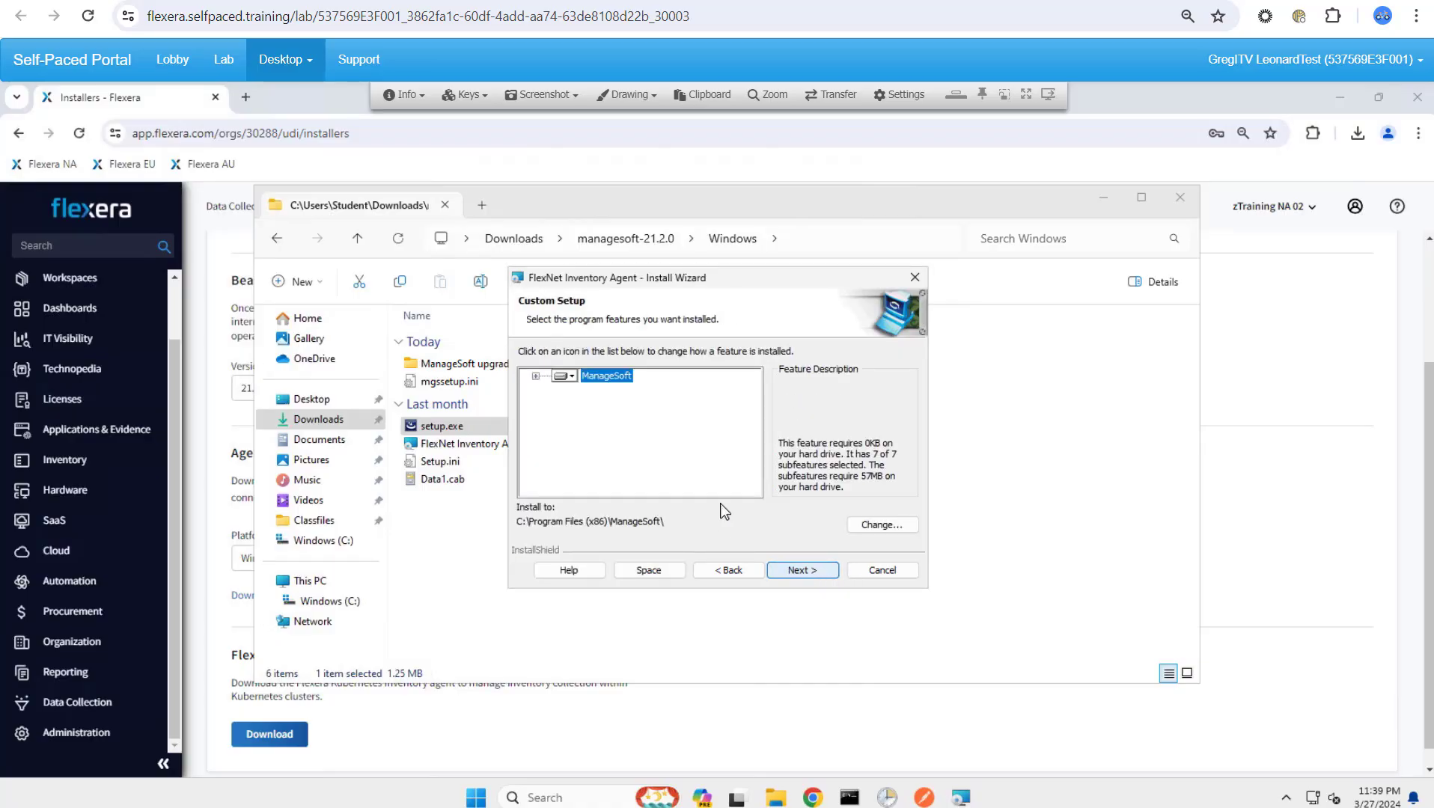
click(536, 376)
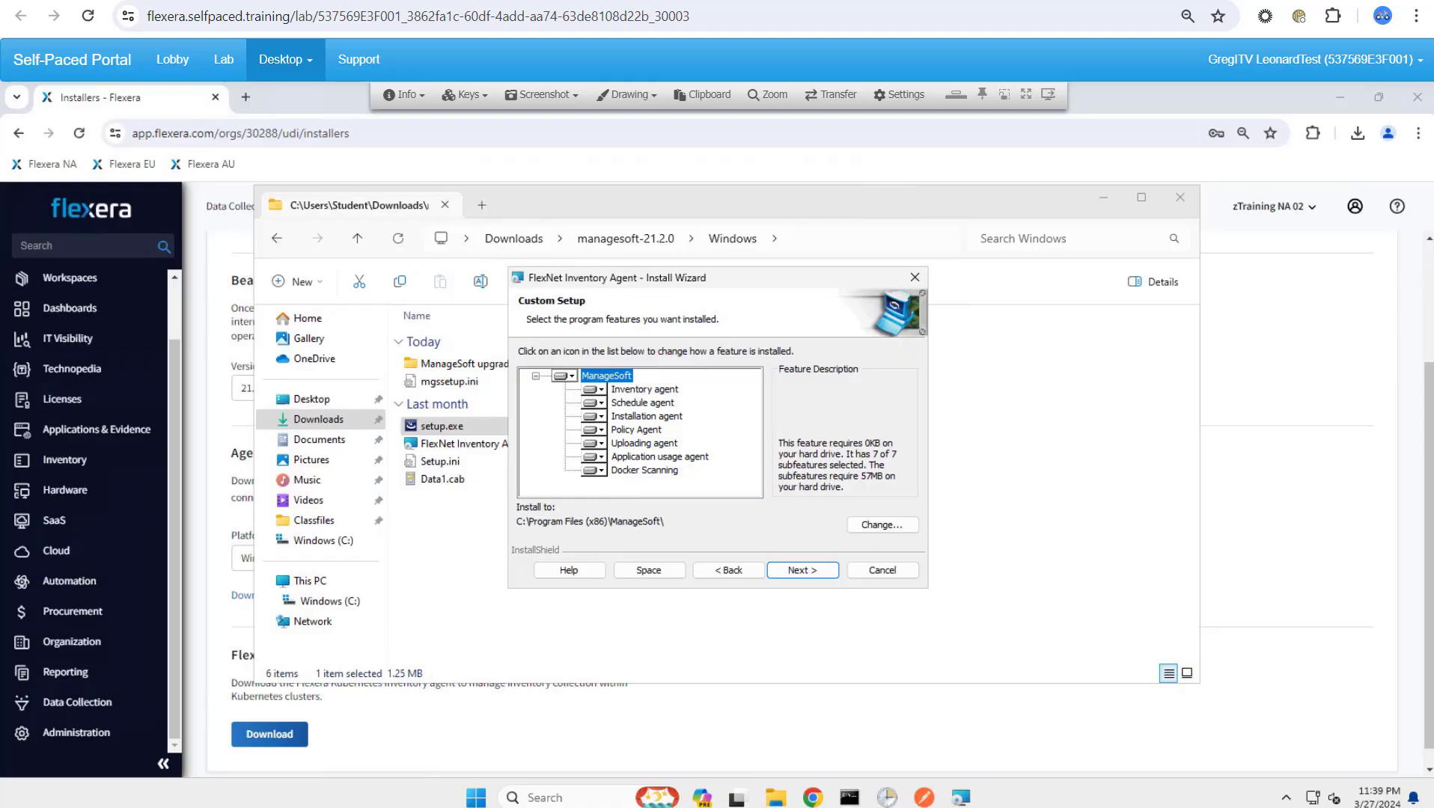
mouse_move(84, 491)
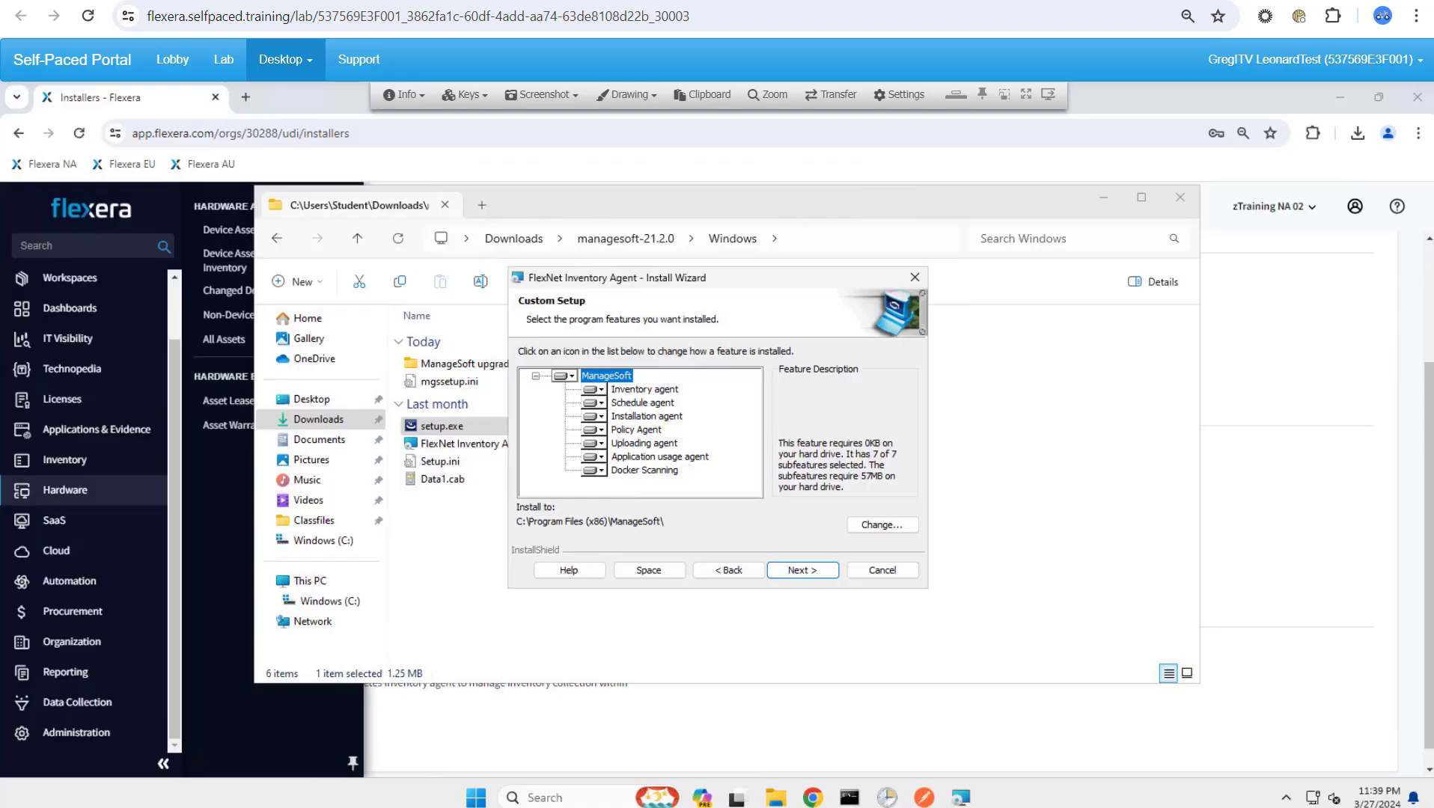
click(803, 570)
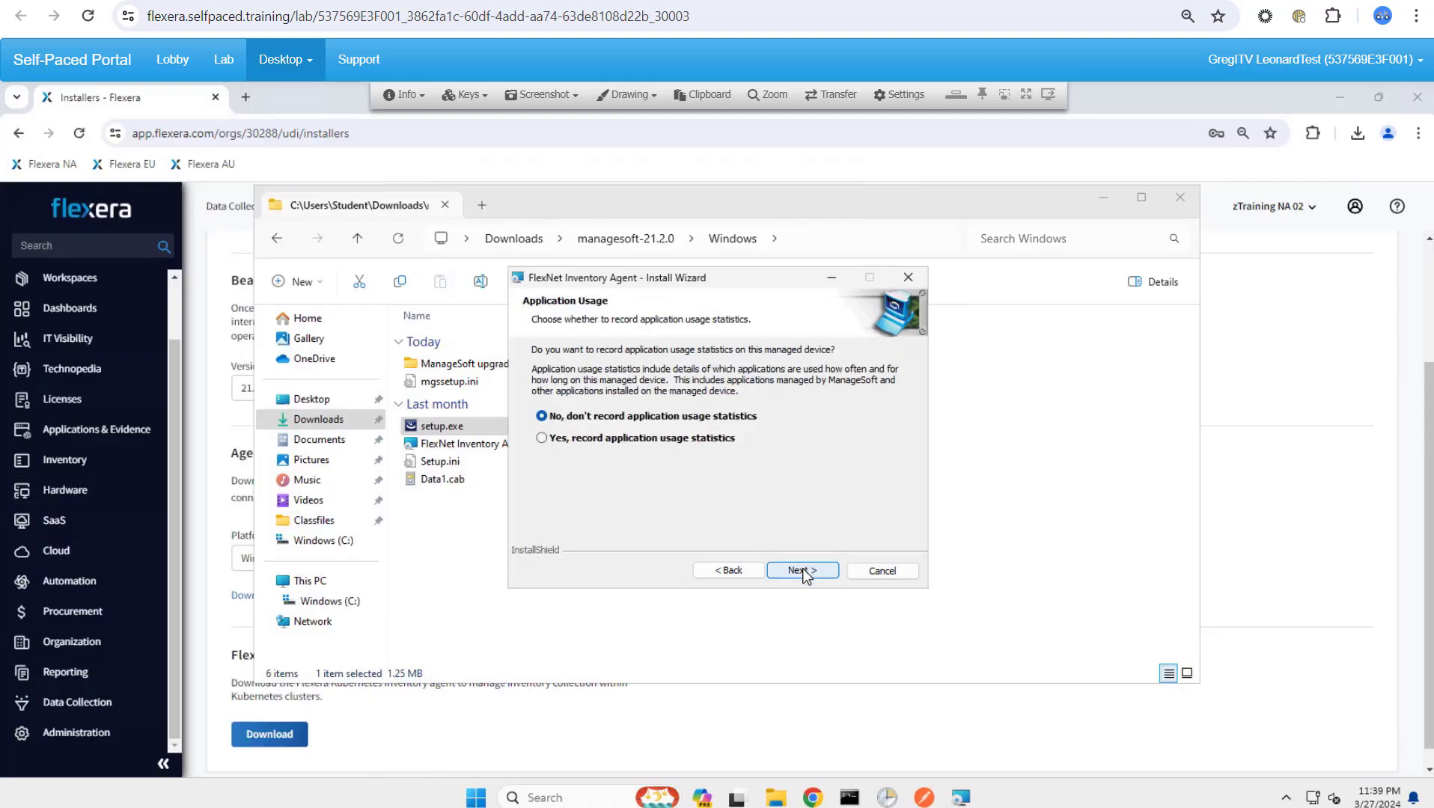
- Complete the application usage page, keep direct internet access, install the FlexNet Inventory Agent, and finish the wizard
click(541, 439)
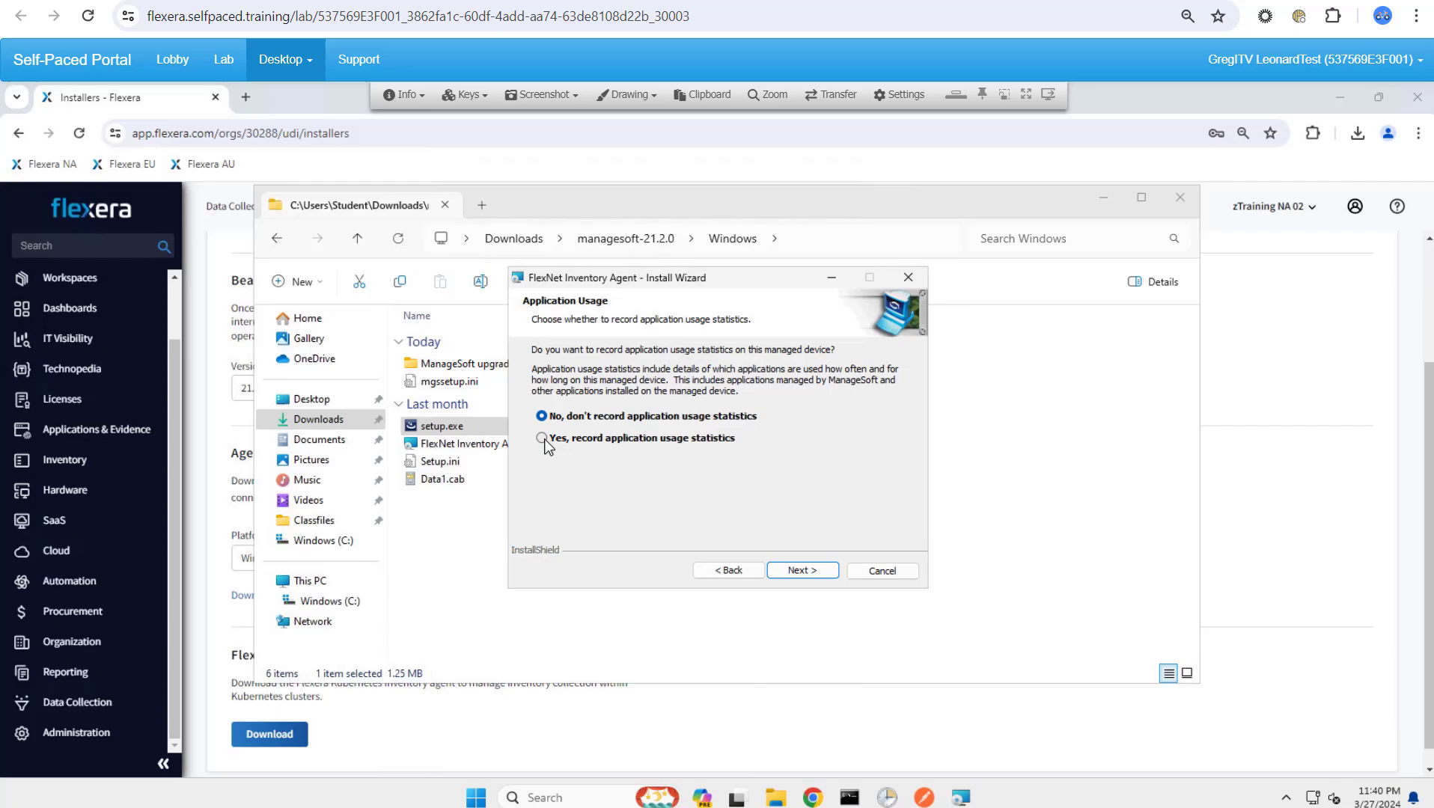
click(793, 572)
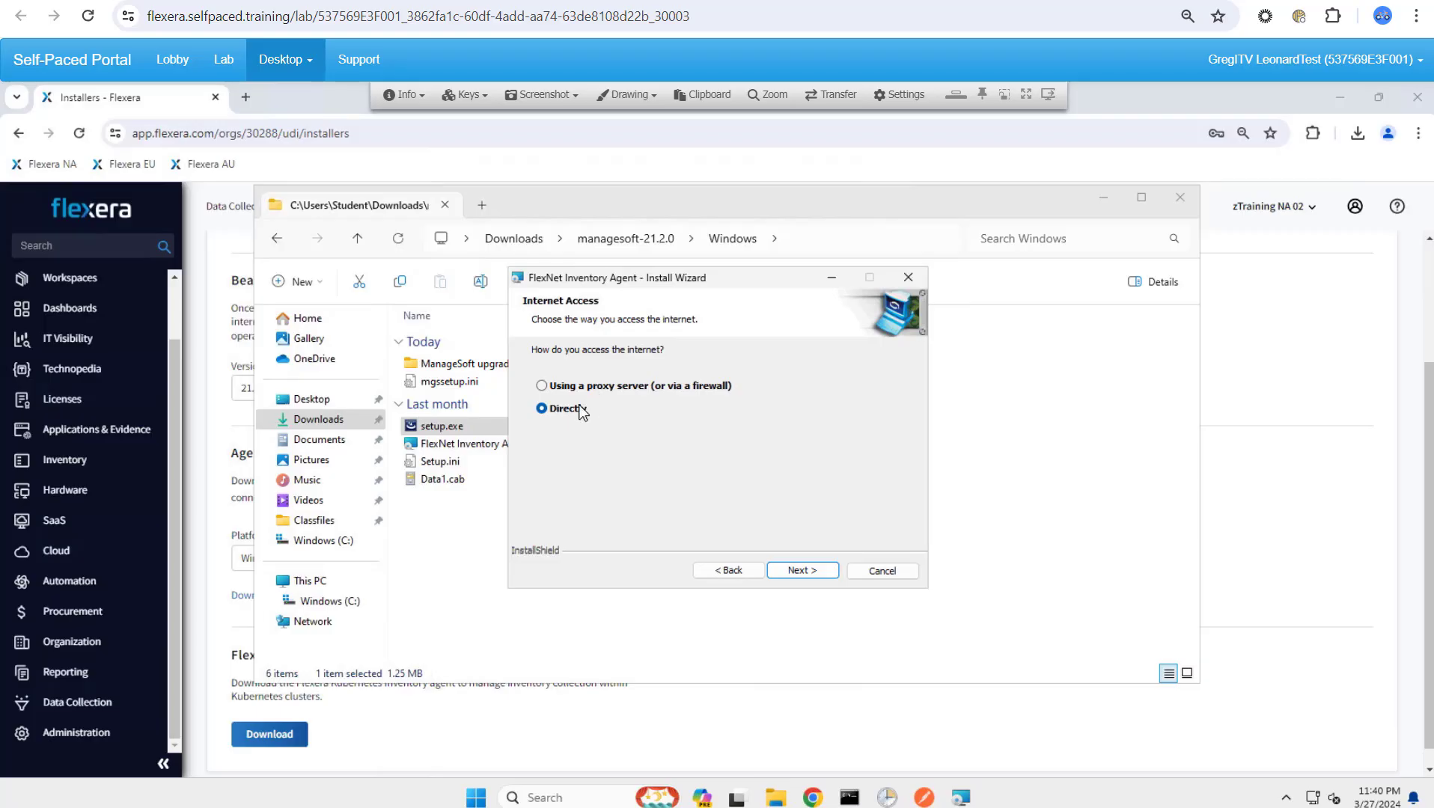
click(790, 574)
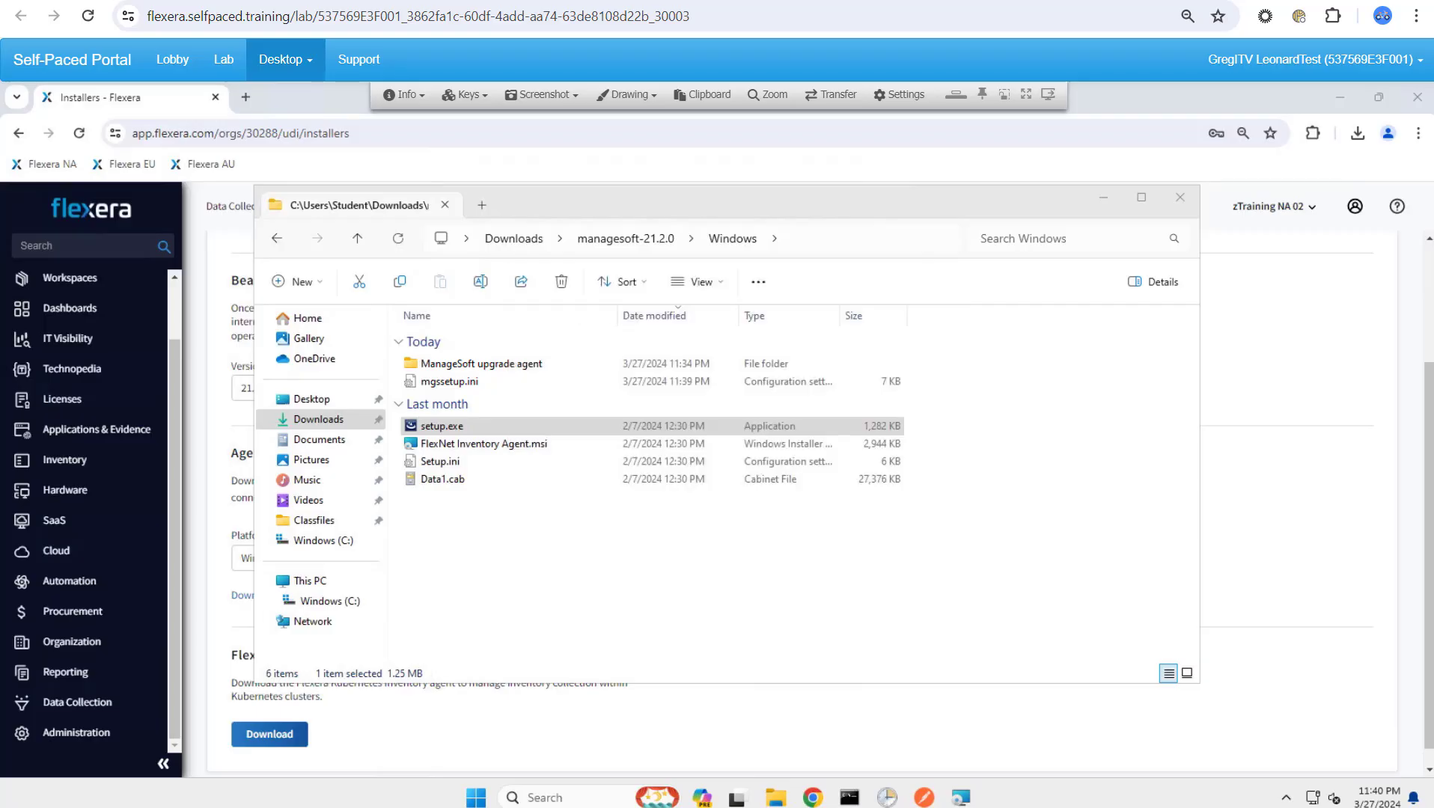
click(800, 572)
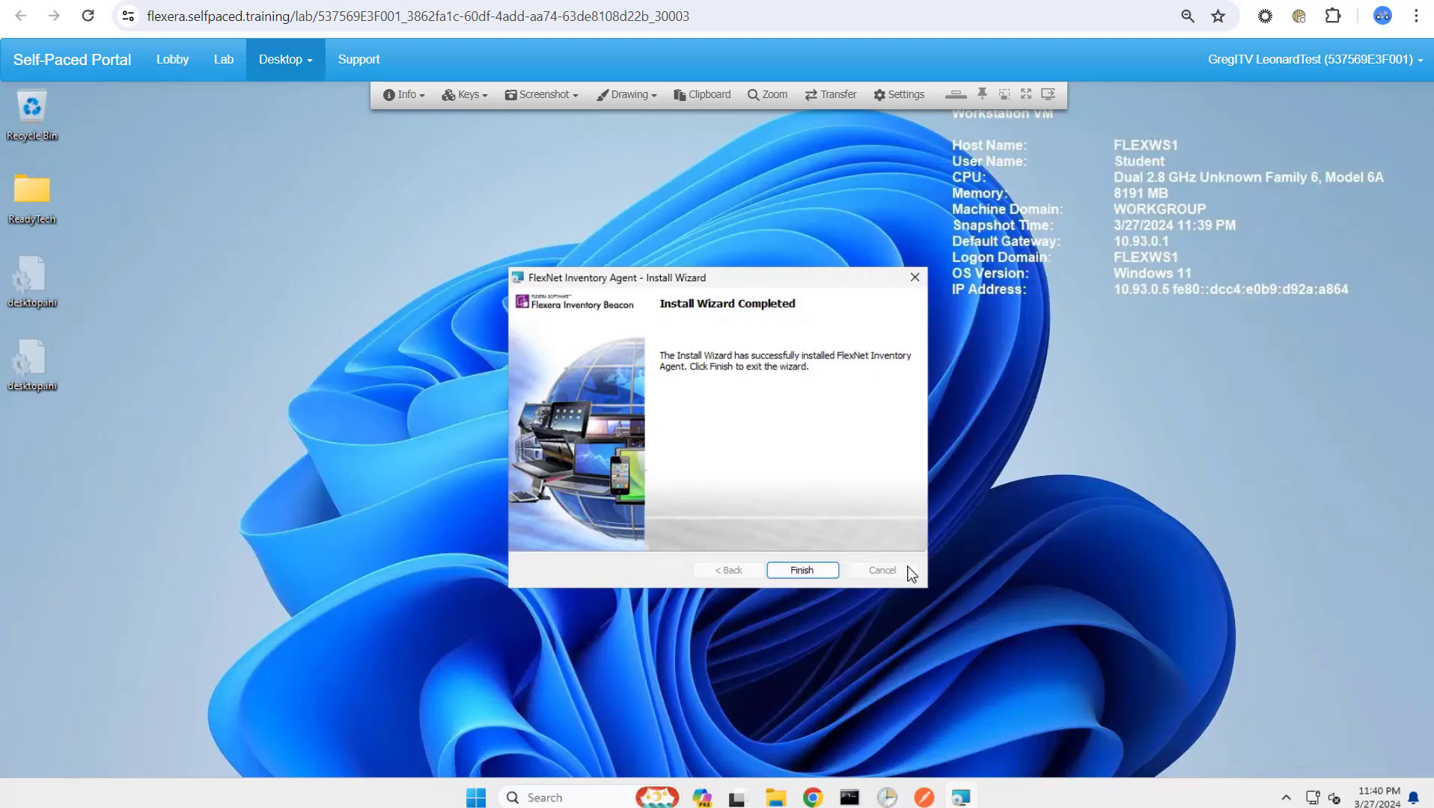
click(819, 571)
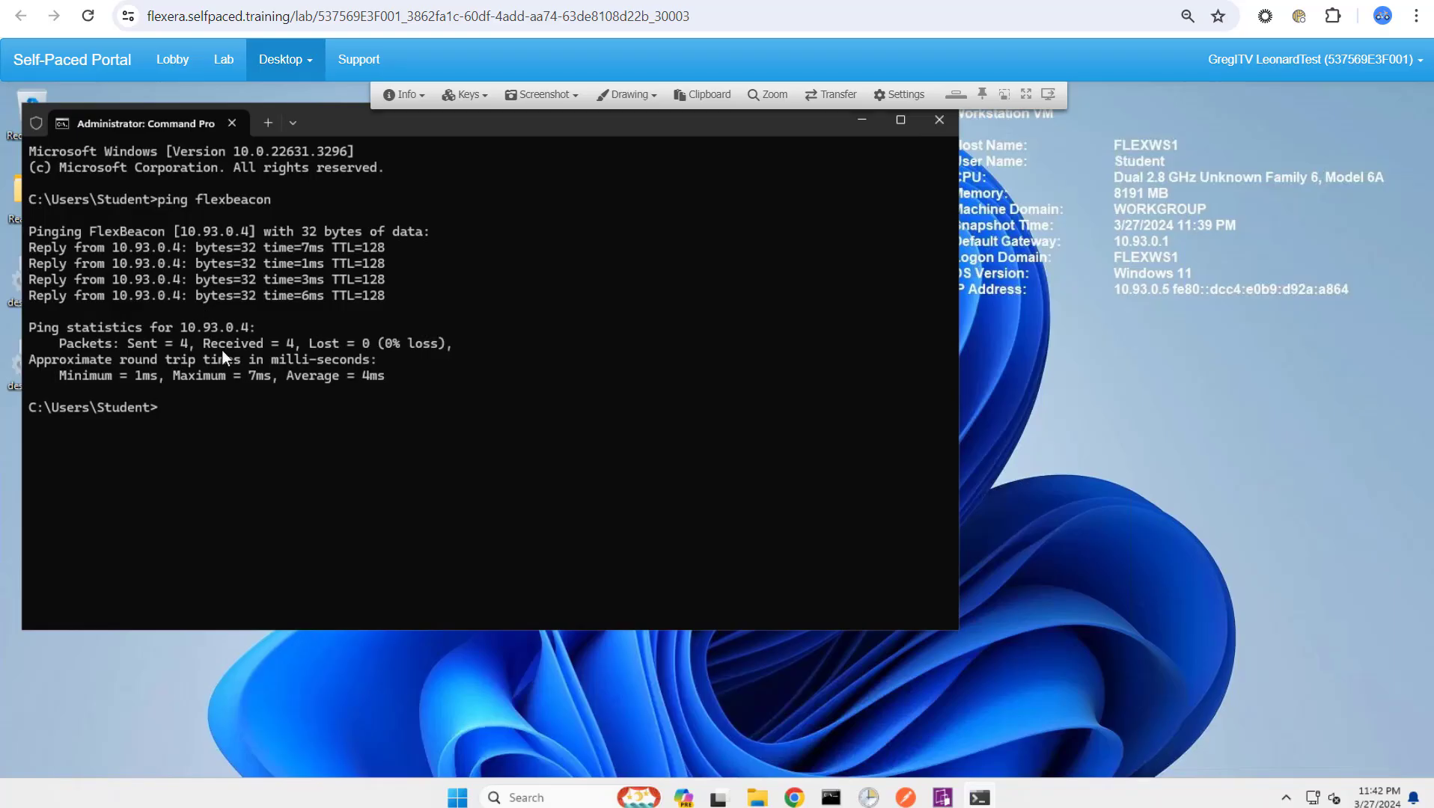
- Minimize the command prompt and browse to C:\Users\Student\AppData\Local\Temp\ManageSoft in File Explorer
click(862, 122)
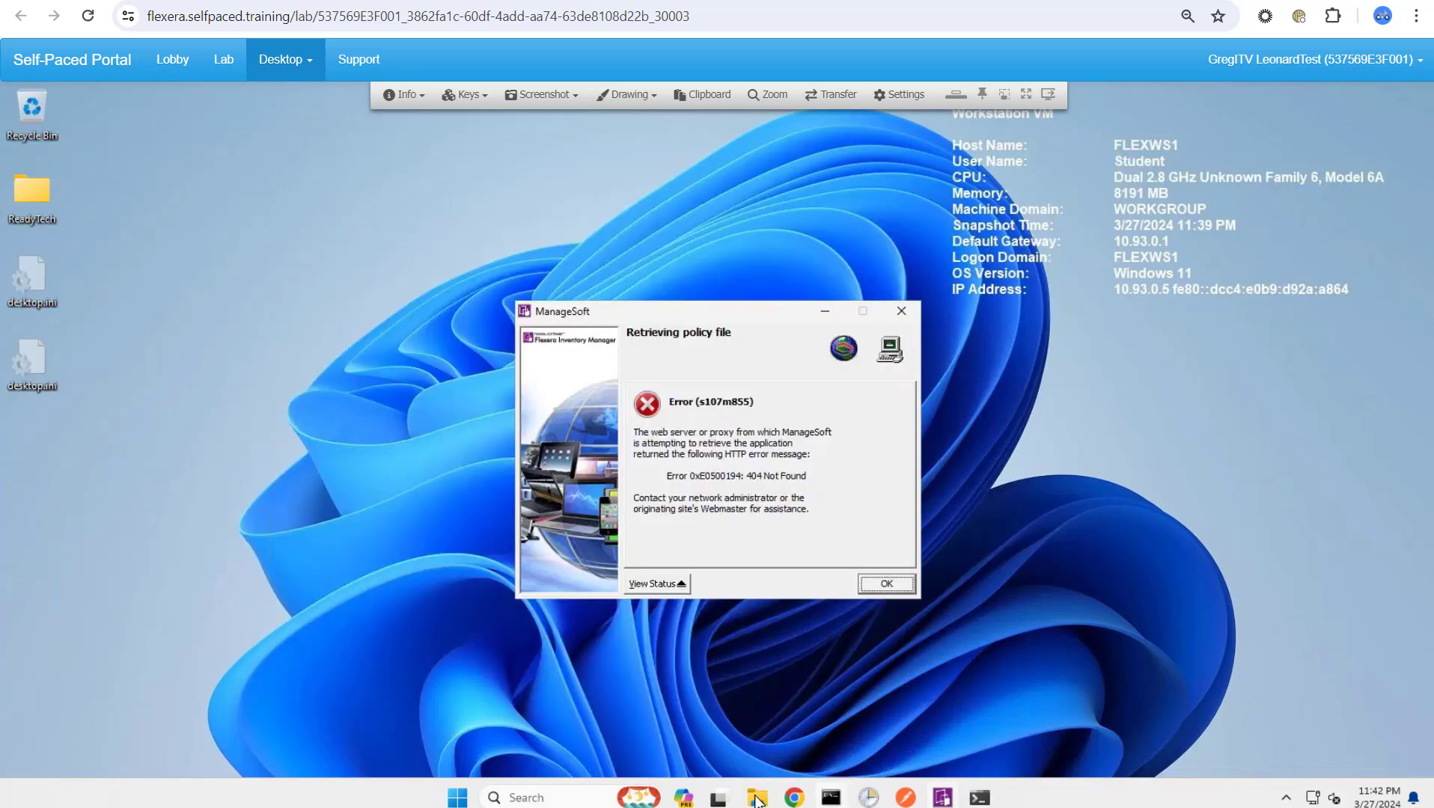
mouse_move(758, 800)
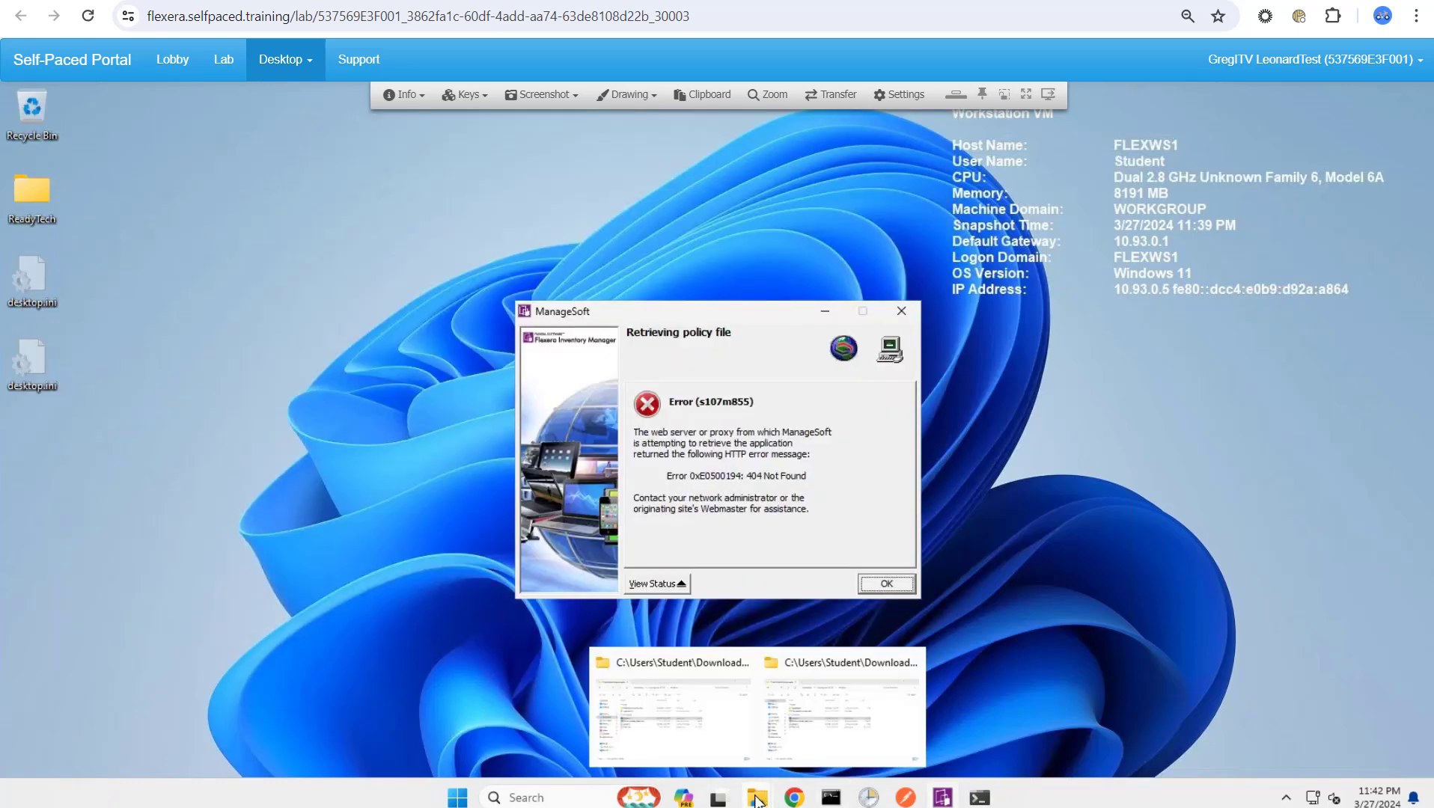
click(814, 743)
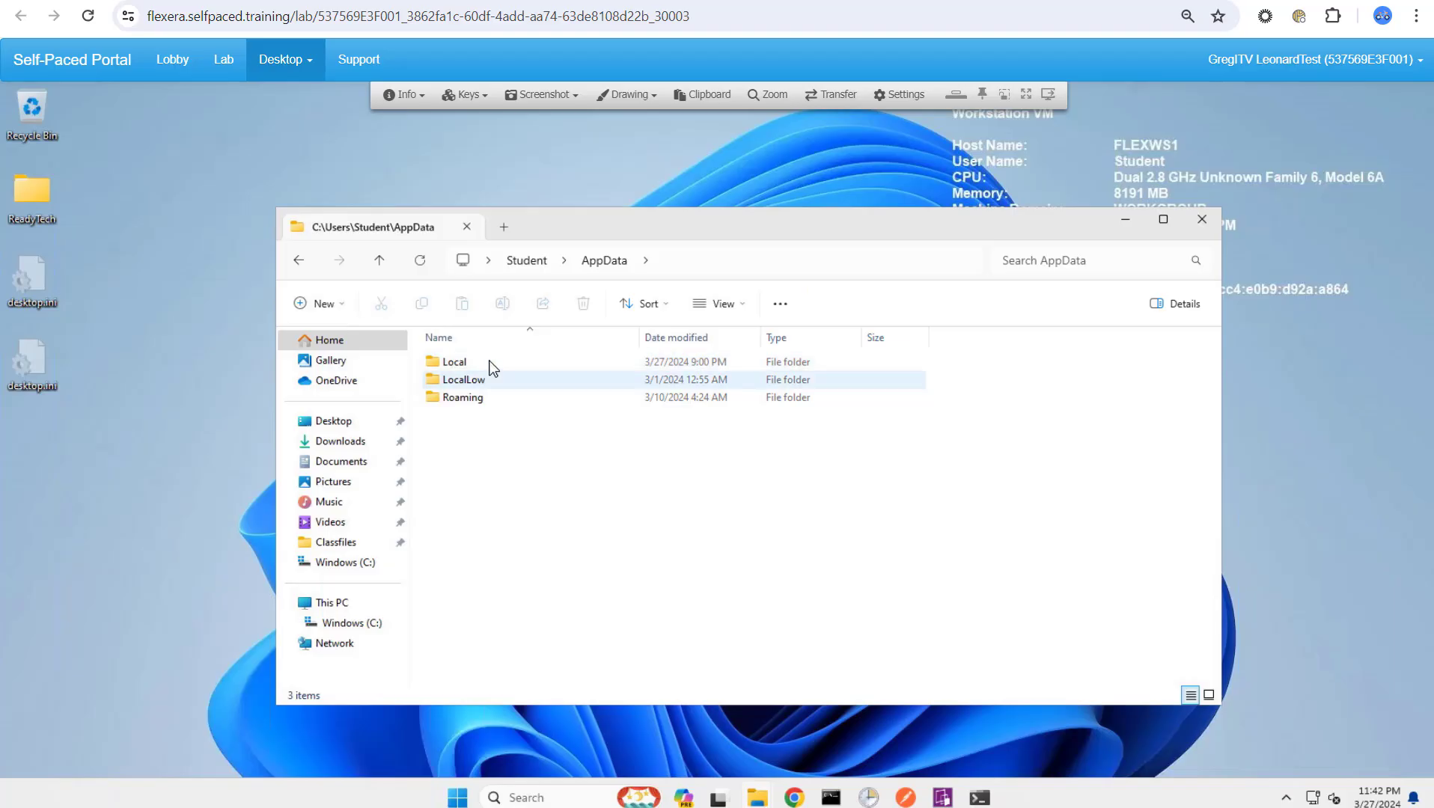
double_click(491, 366)
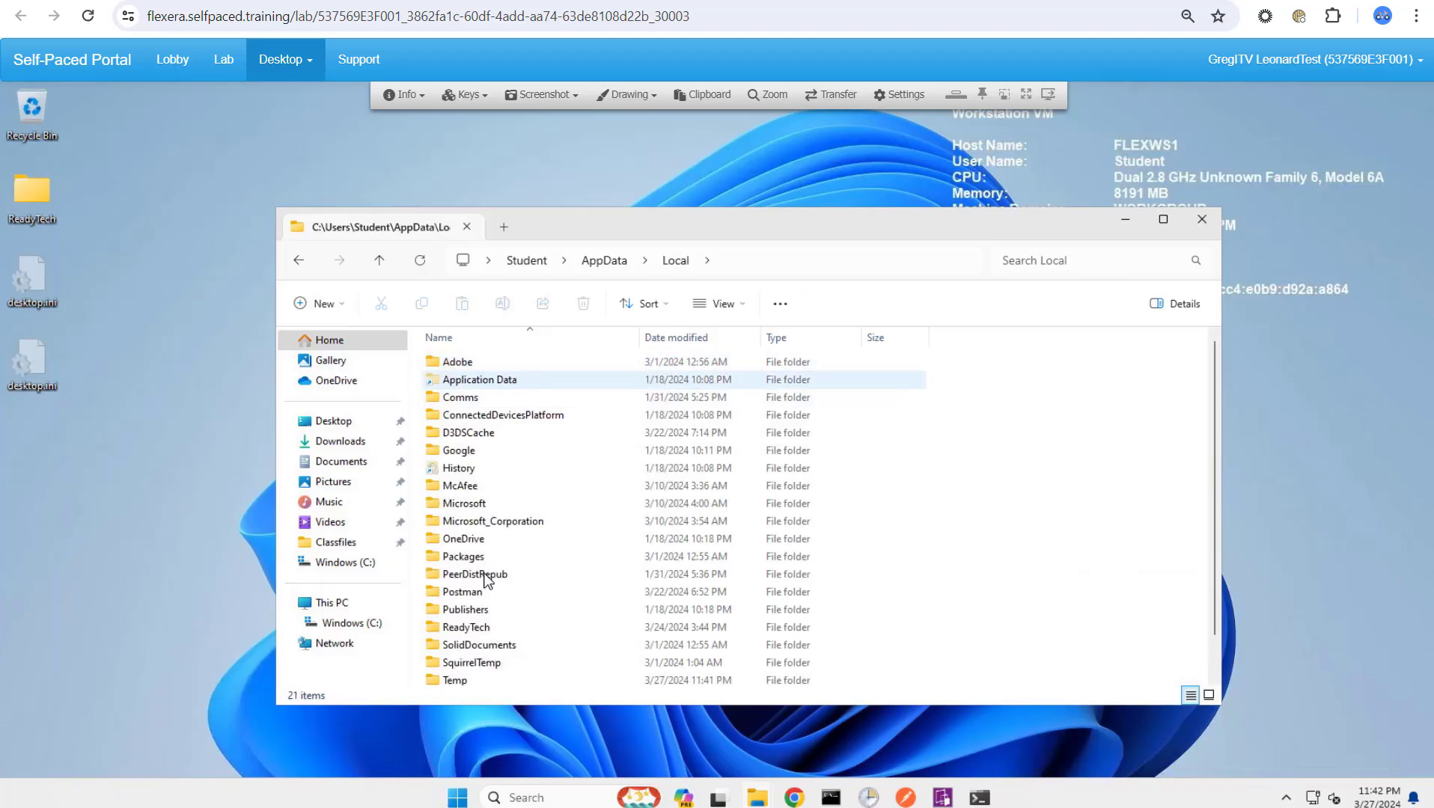
scroll(485, 599, down, 1)
double_click(479, 642)
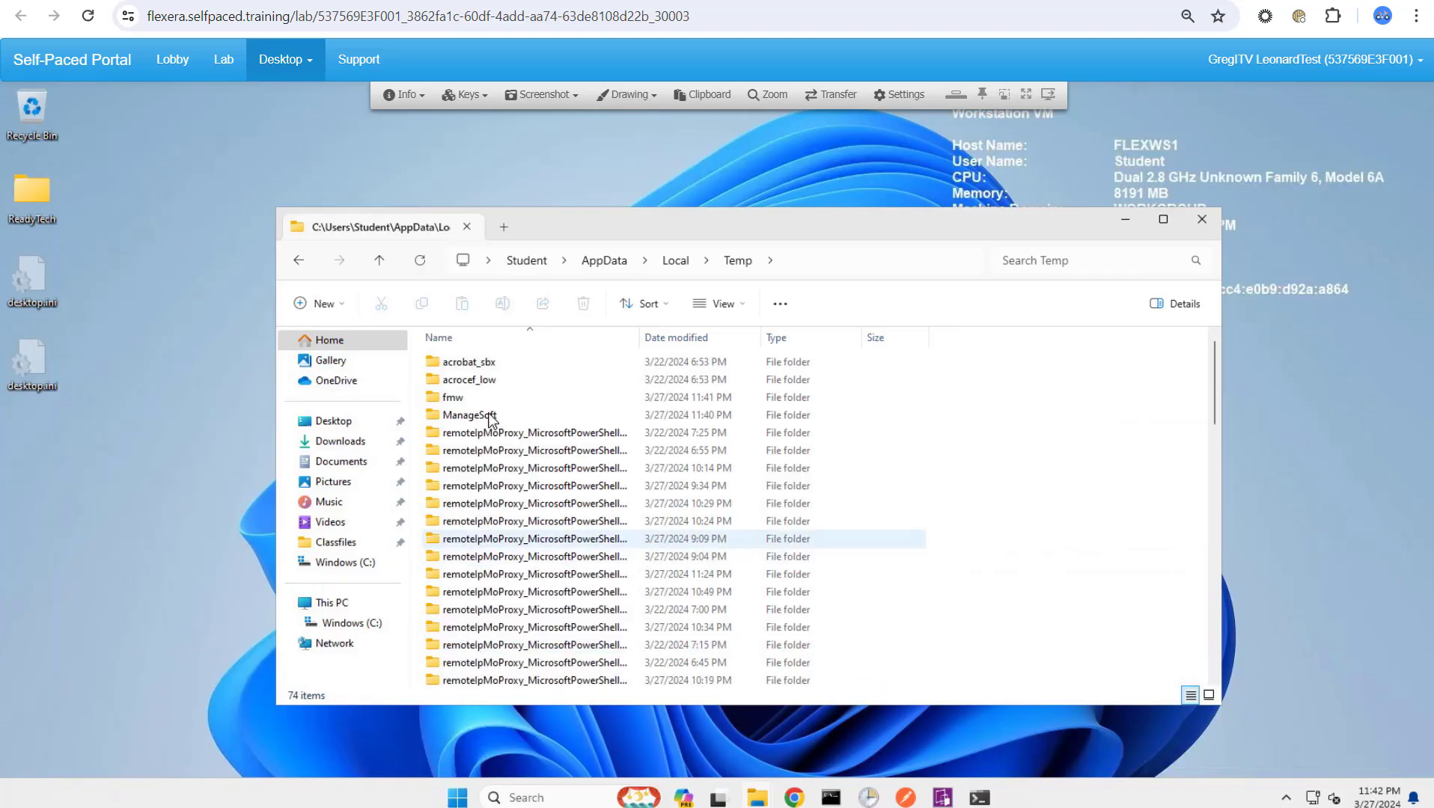
double_click(479, 416)
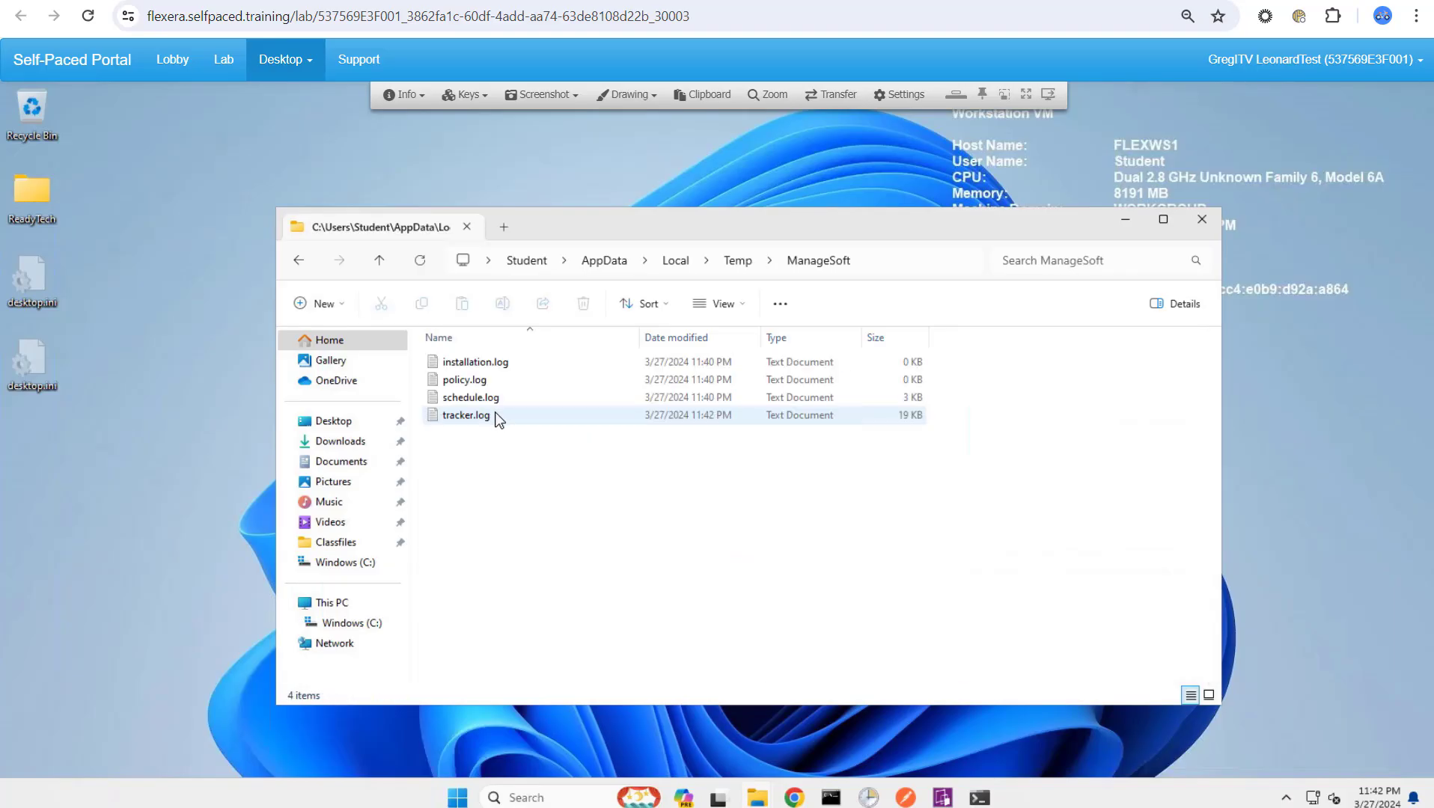
- Open tracker.log in Notepad and examine its inventory gathering and hardware tracking entries
right_click(492, 418)
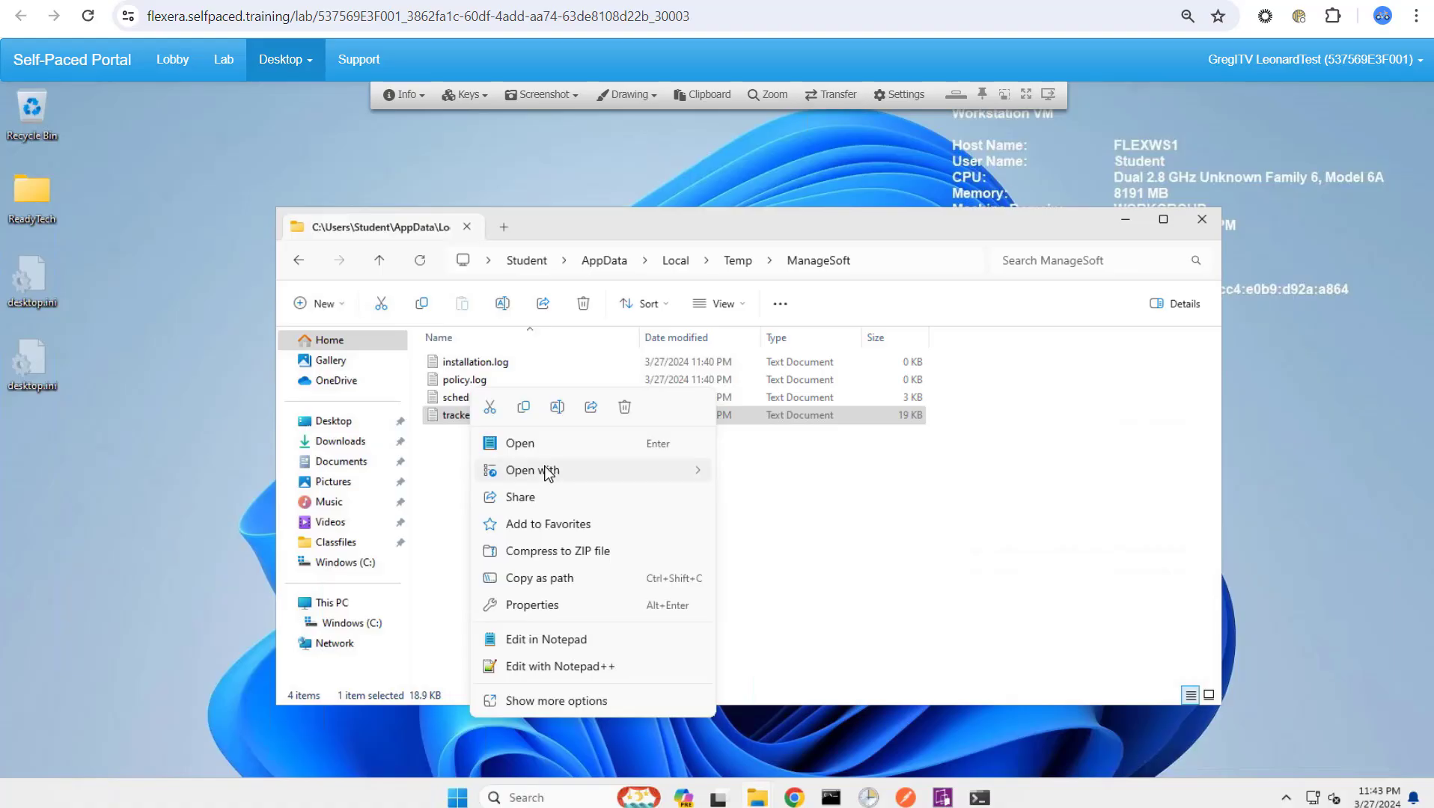
mouse_move(548, 470)
click(779, 470)
scroll(890, 545, down, 20)
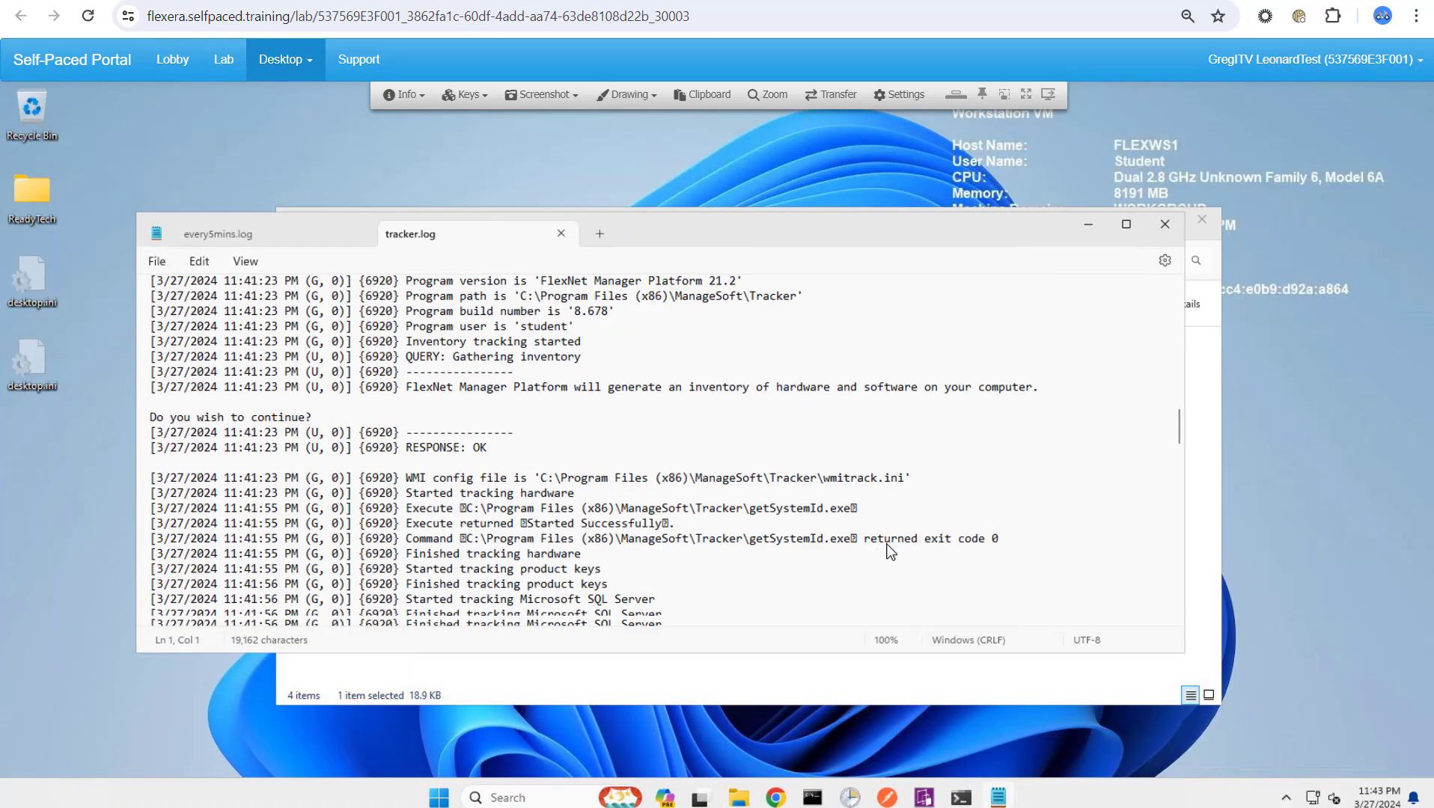
scroll(890, 551, down, 1)
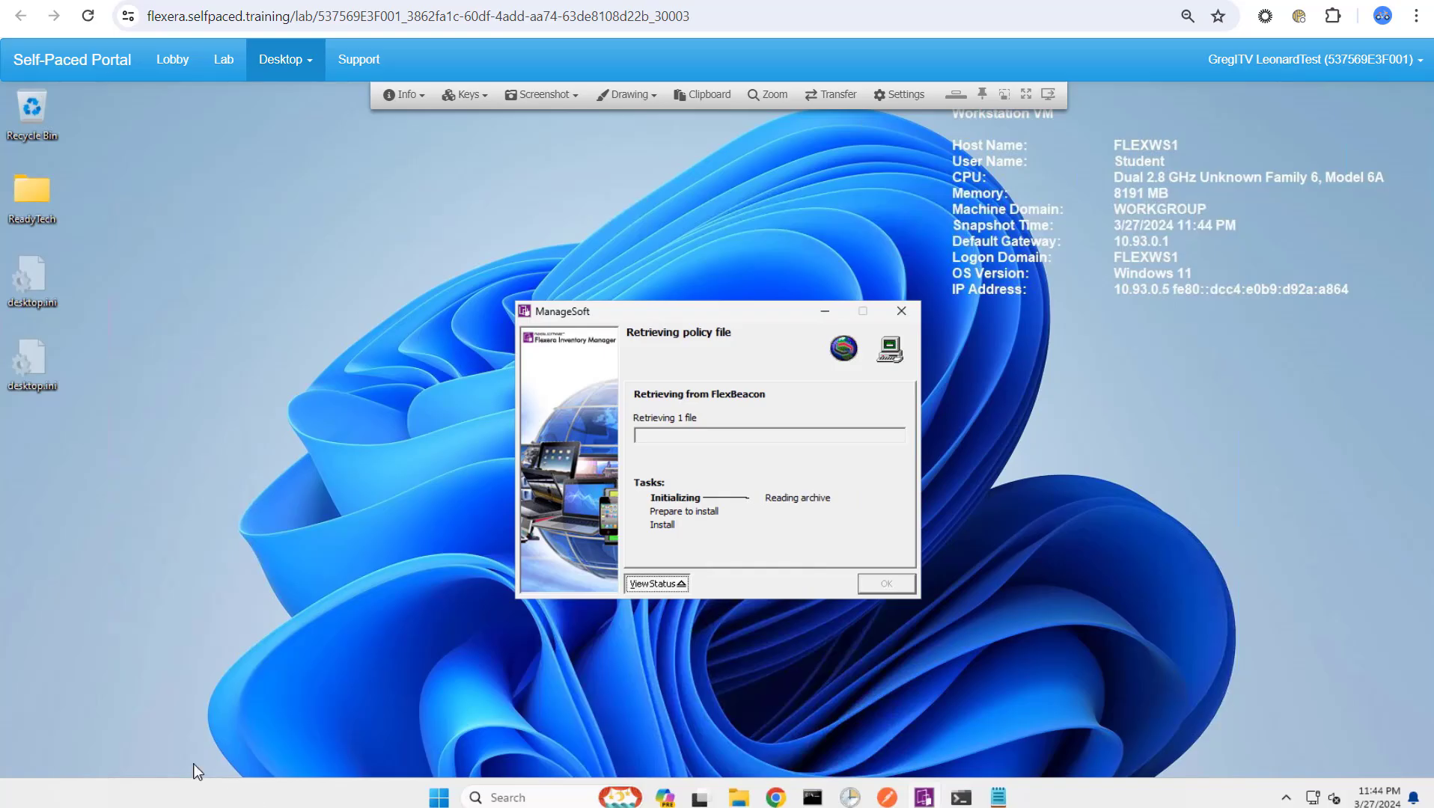
- Browse to C:\ProgramData\ManageSoft Corp\ManageSoft\Tracker\Inventories to check for the generated NDI inventory files
click(744, 800)
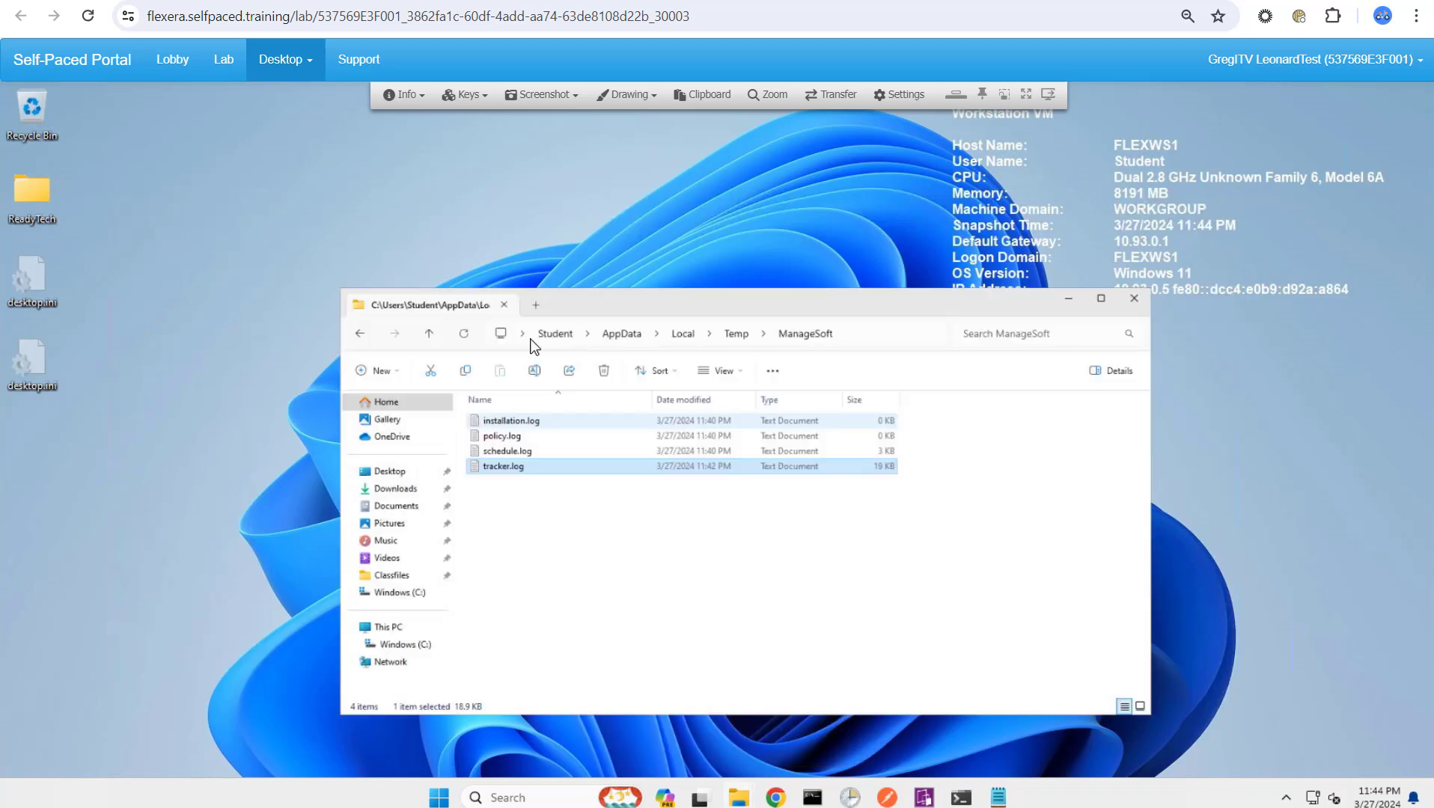
click(934, 260)
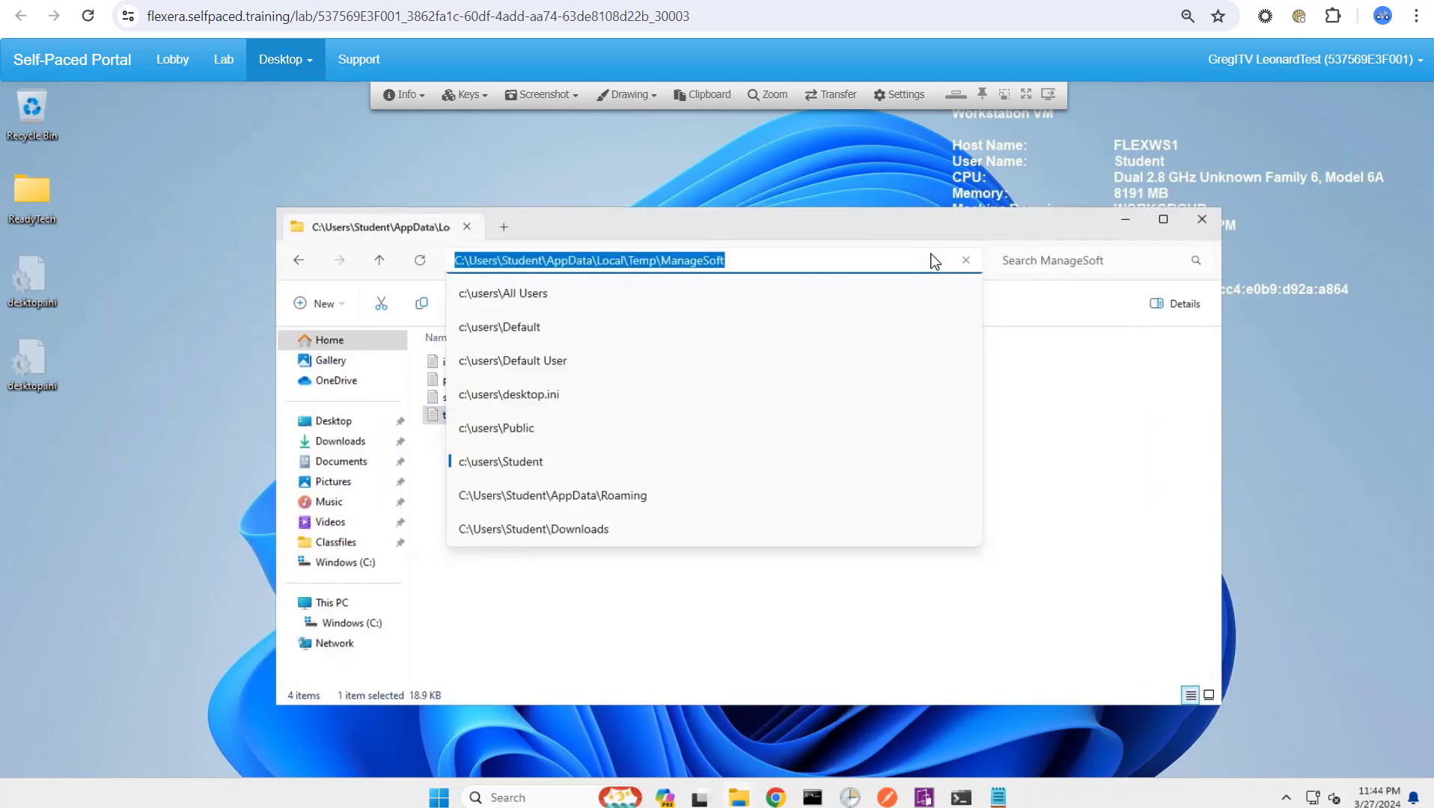
text(c:\pro)
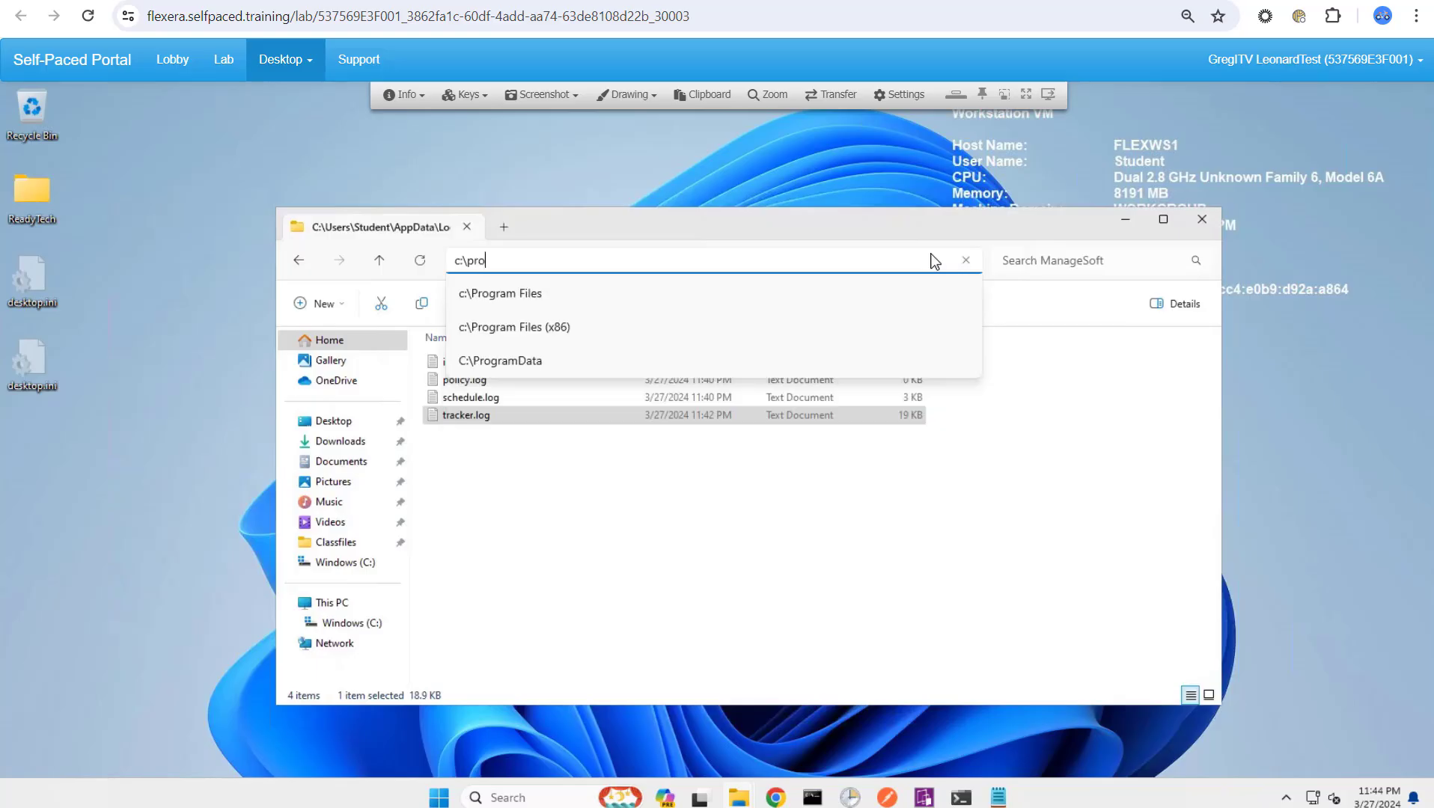
click(577, 362)
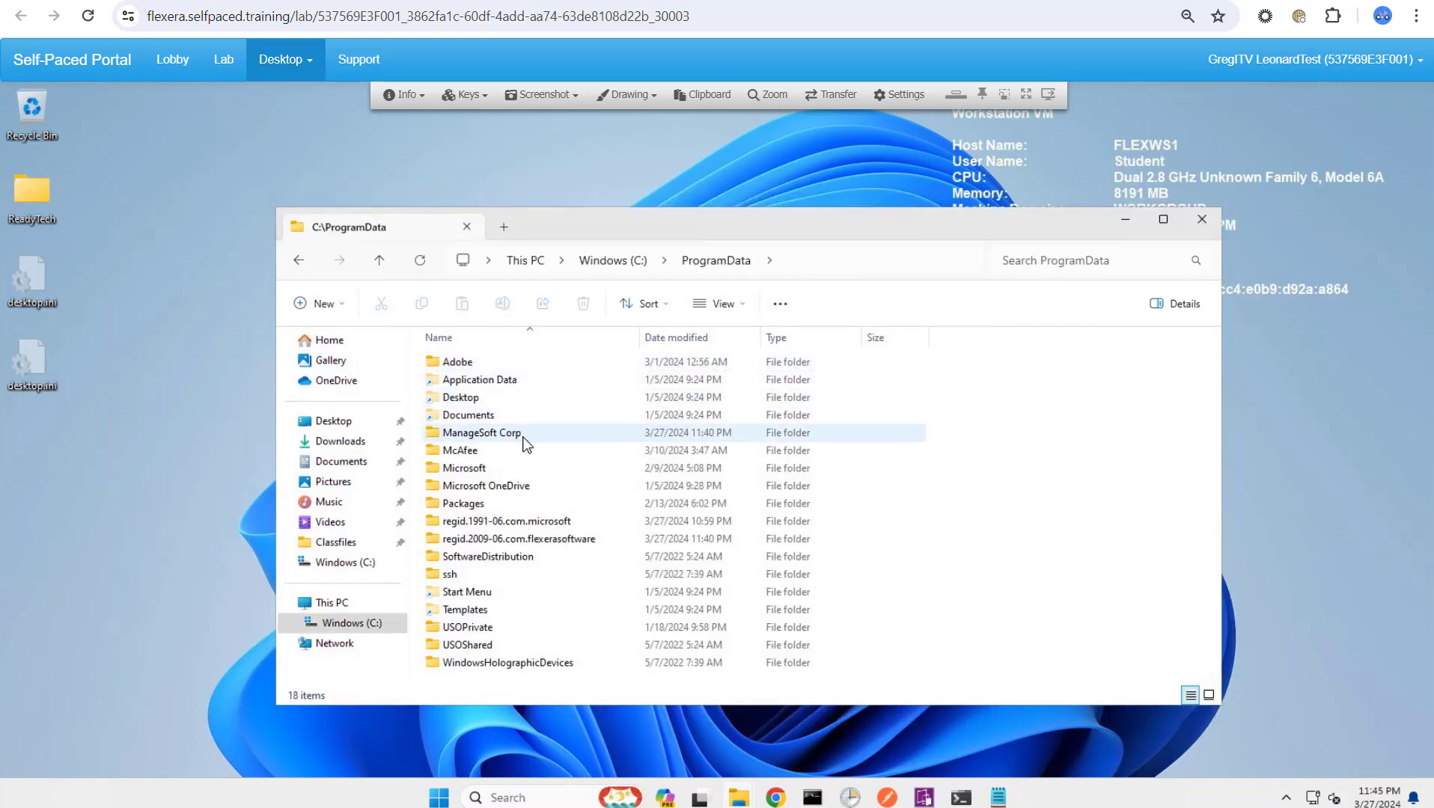
double_click(525, 441)
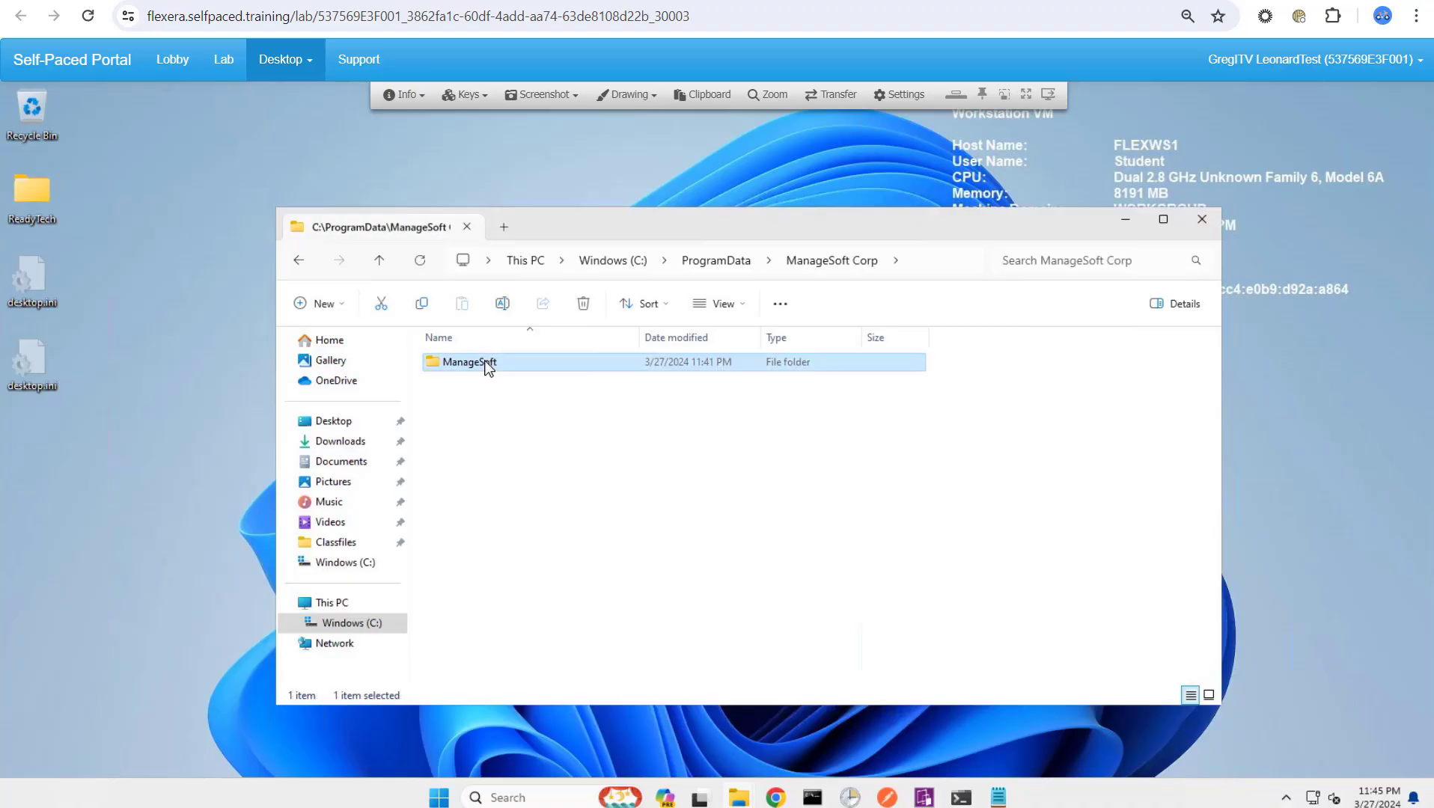
double_click(487, 364)
double_click(487, 400)
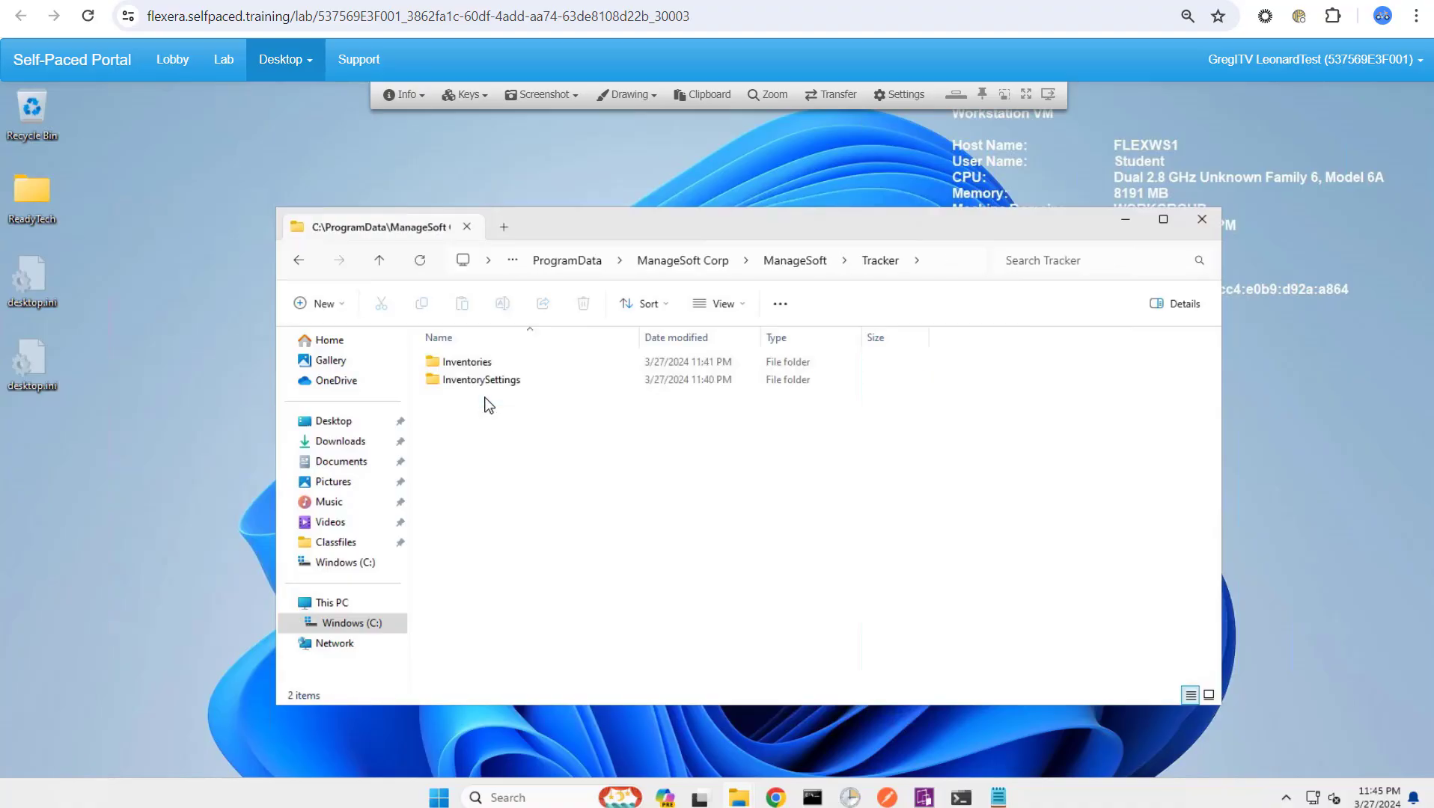
double_click(488, 367)
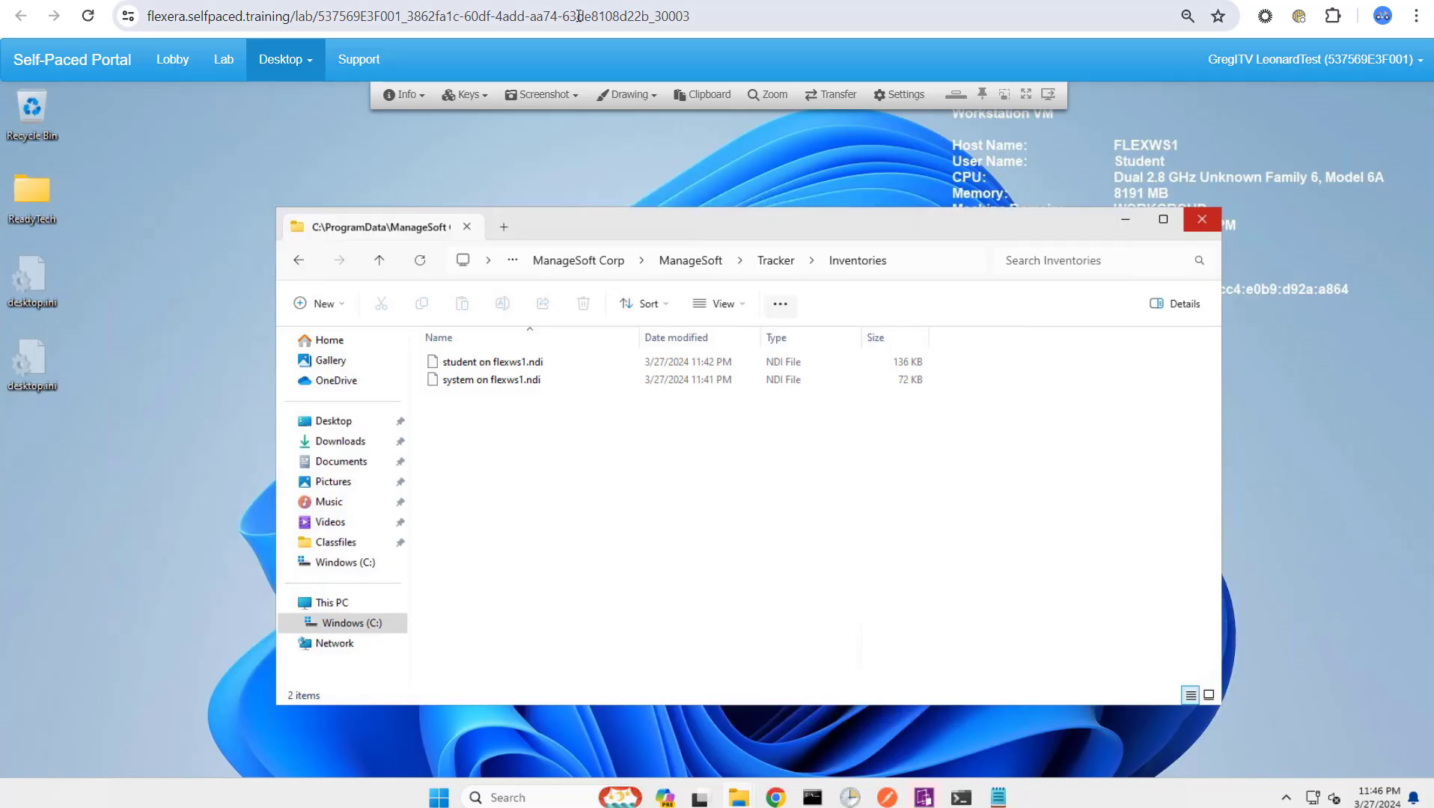
- Switch to the Beacon VM and open the Flexera Inventory Beacon task folder in Task Scheduler
click(282, 63)
click(308, 119)
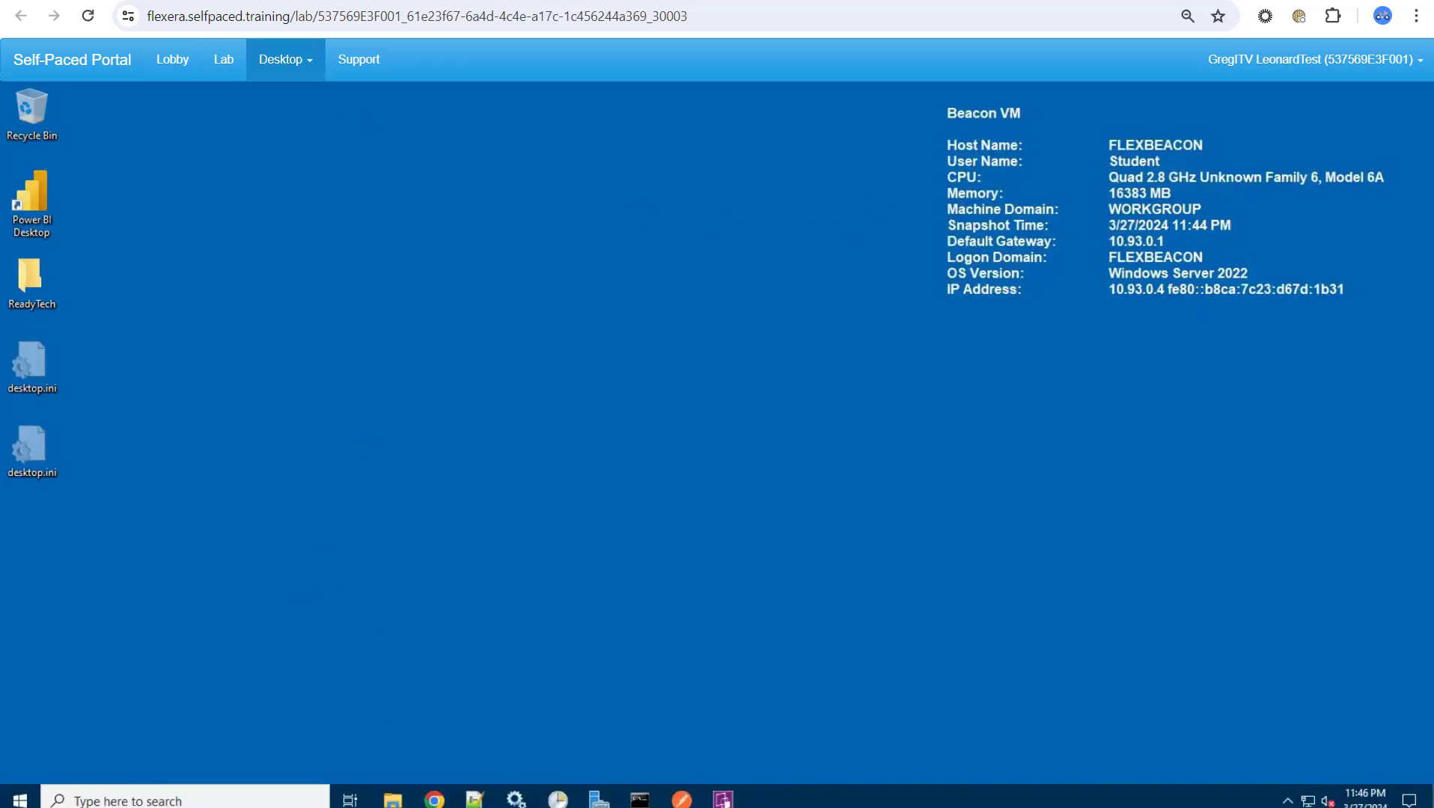
click(557, 800)
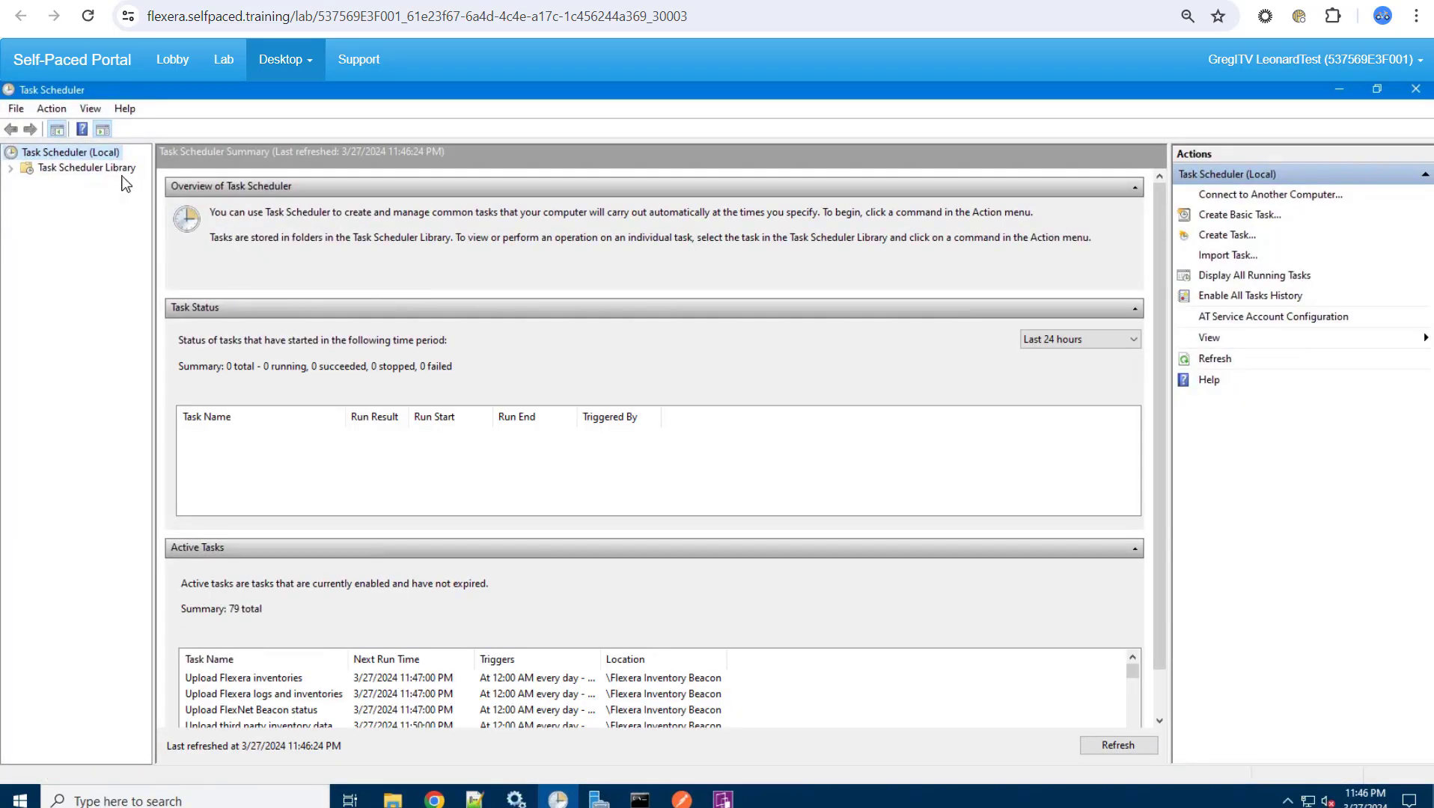
click(10, 168)
click(53, 184)
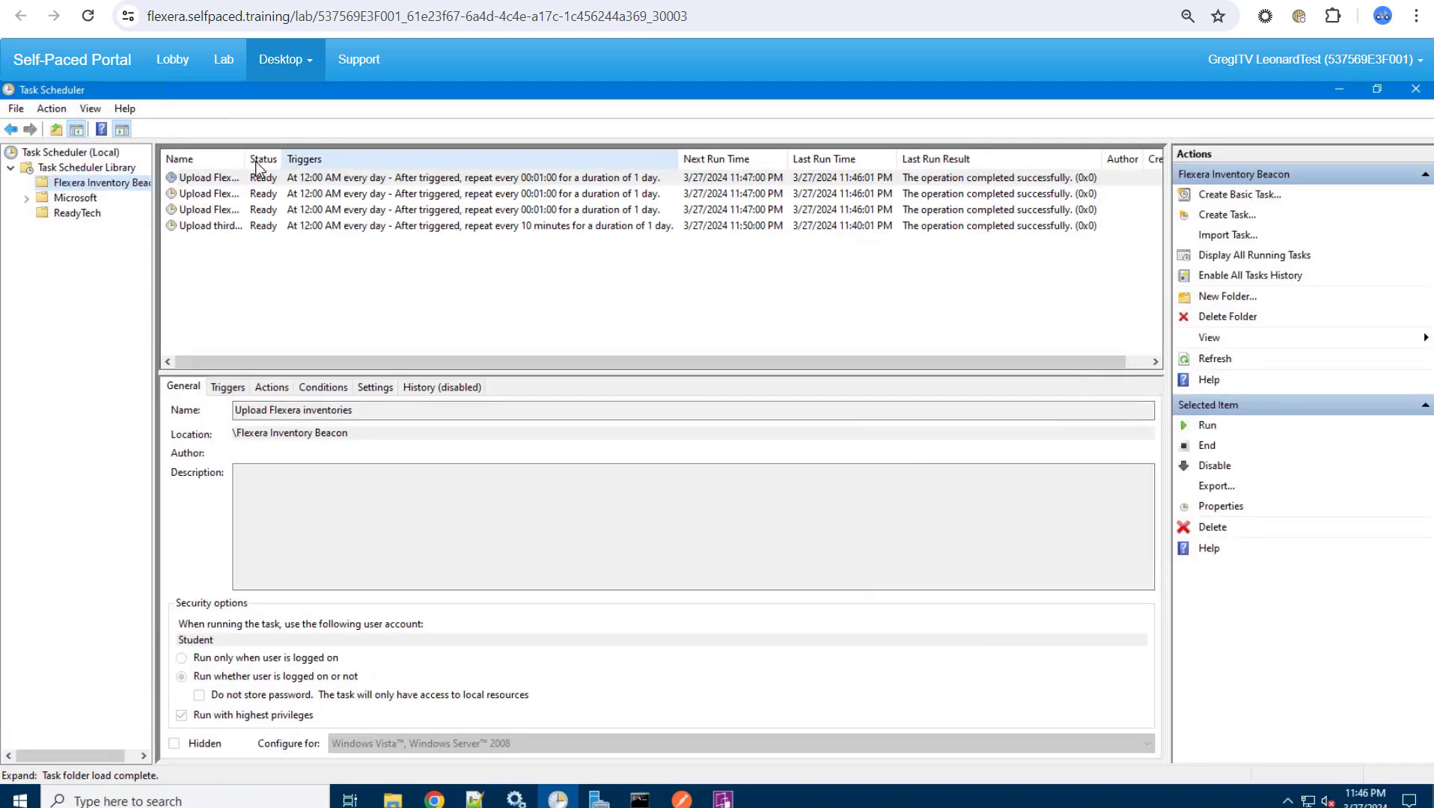
- Disable all four Flexera Inventory Beacon upload tasks and switch back to the FLEXWS1 workstation VM
drag(241, 157, 404, 160)
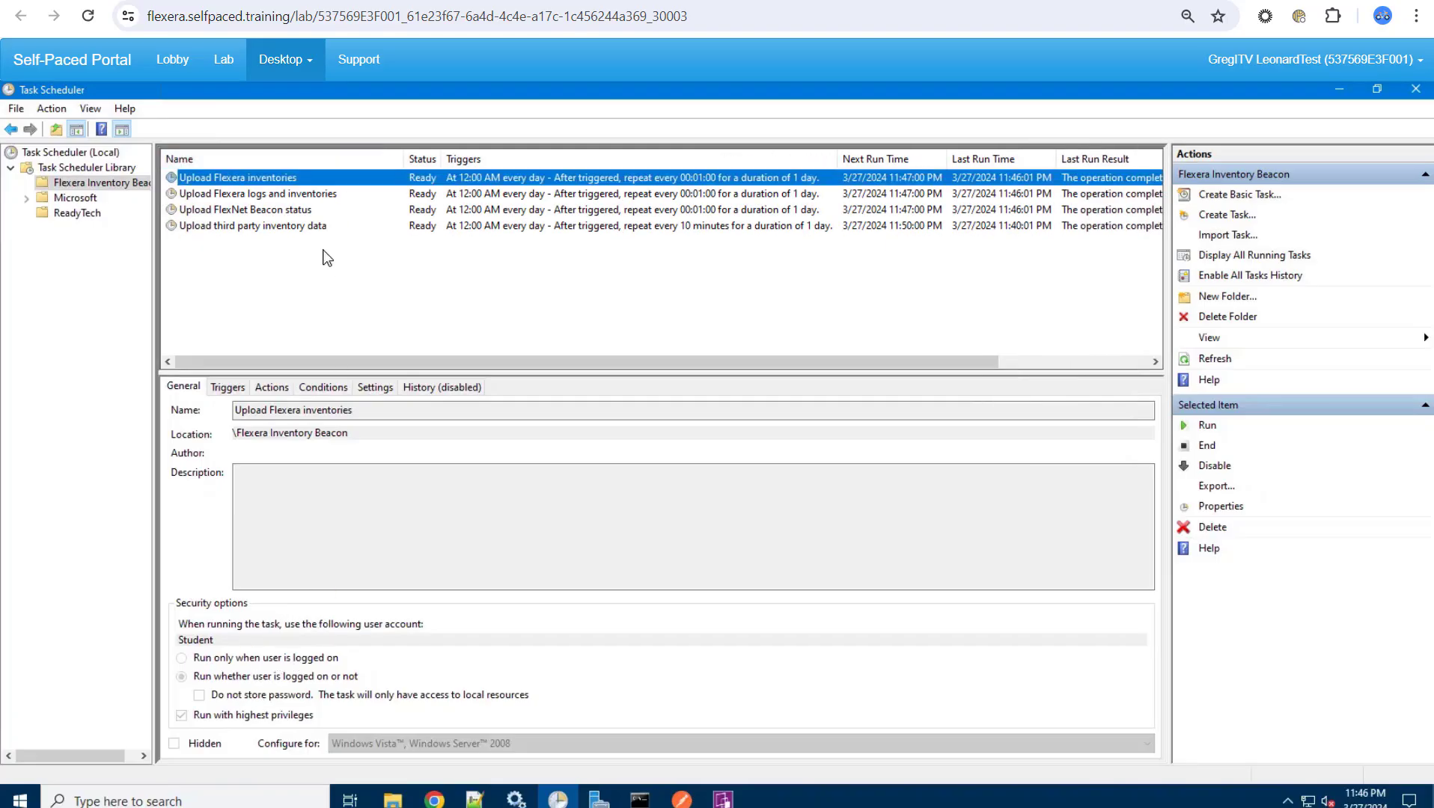
shift+click(311, 227)
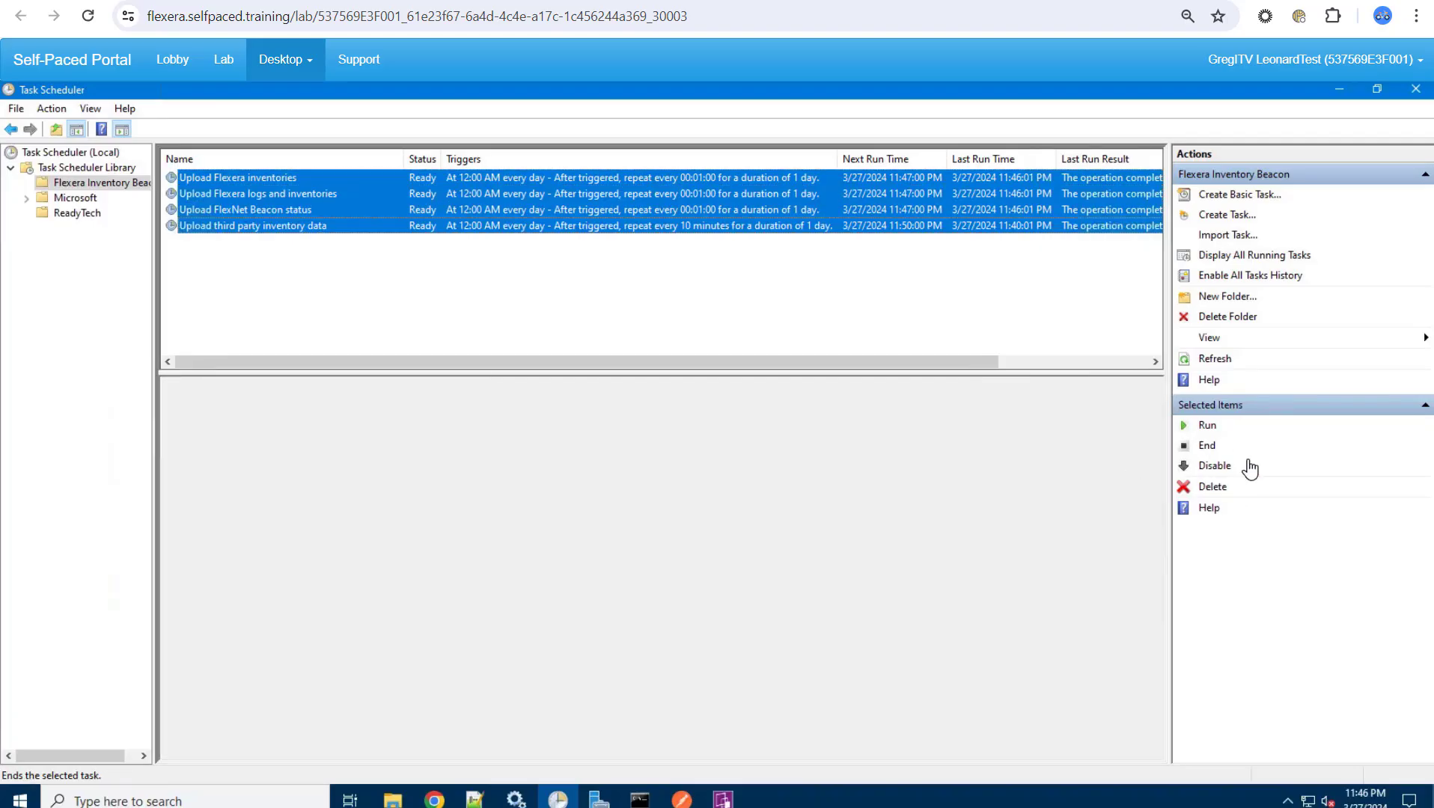
click(1214, 466)
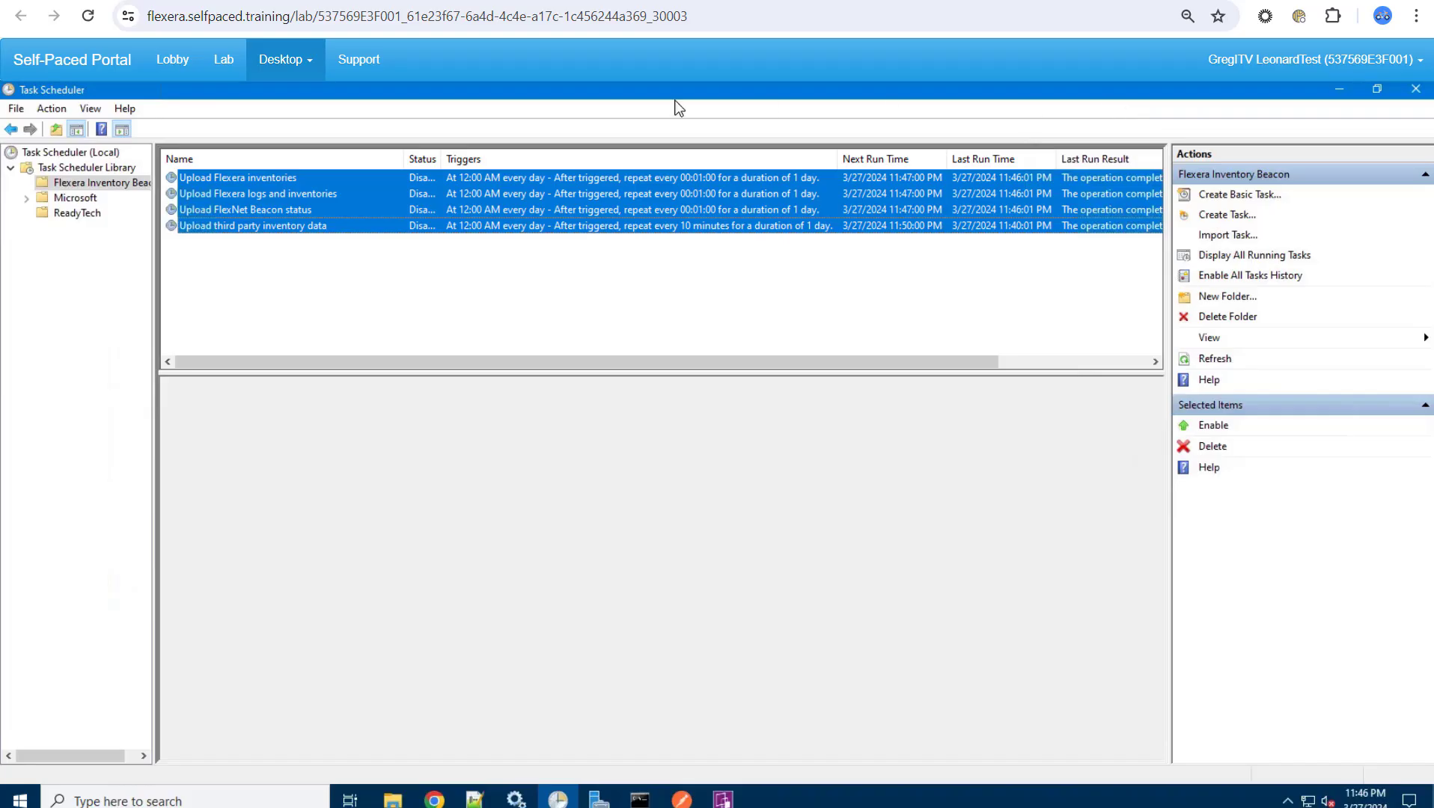
click(291, 66)
click(309, 99)
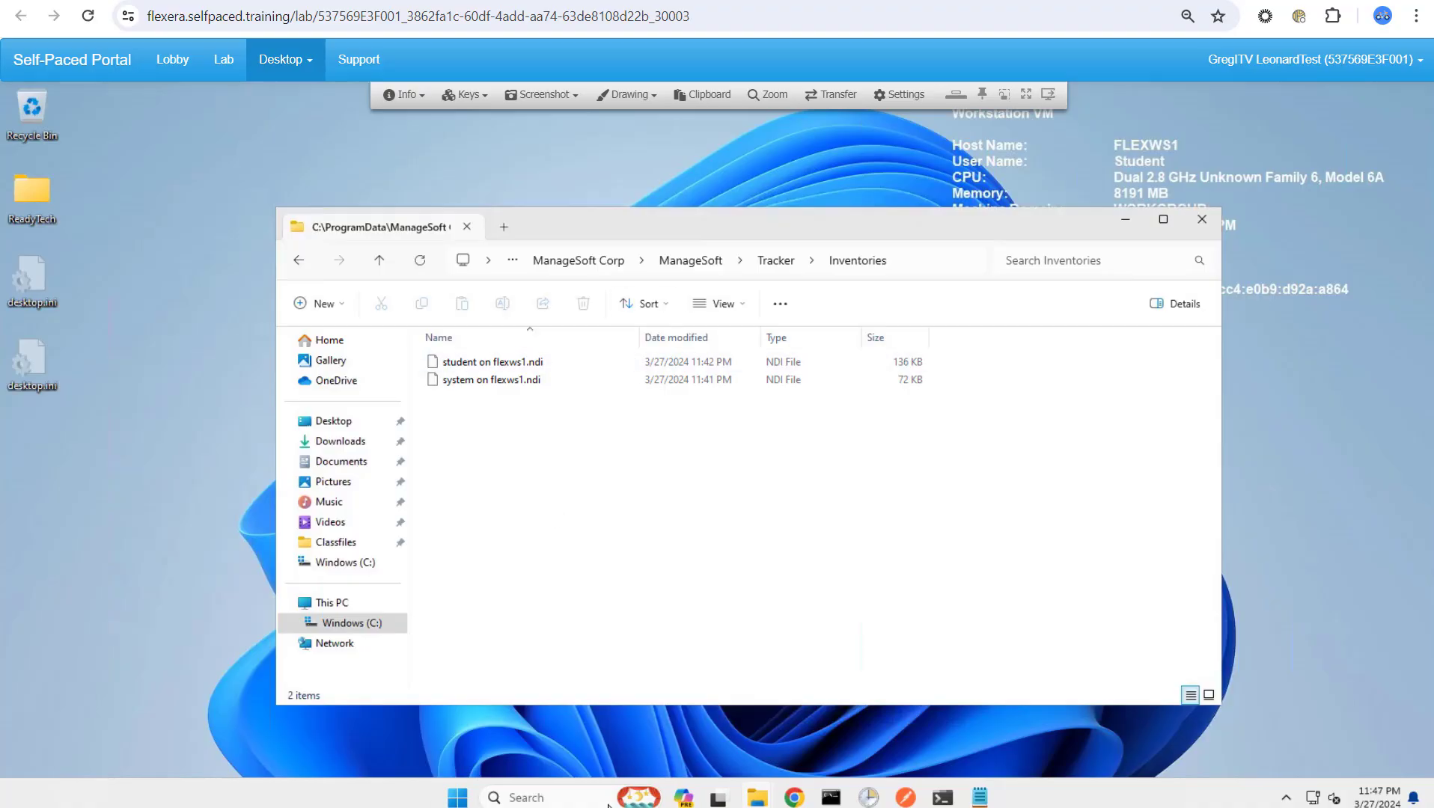
- Browse to the C:\Program Files (x86)\ManageSoft\Tracker folder in the other File Explorer window
right_click(757, 797)
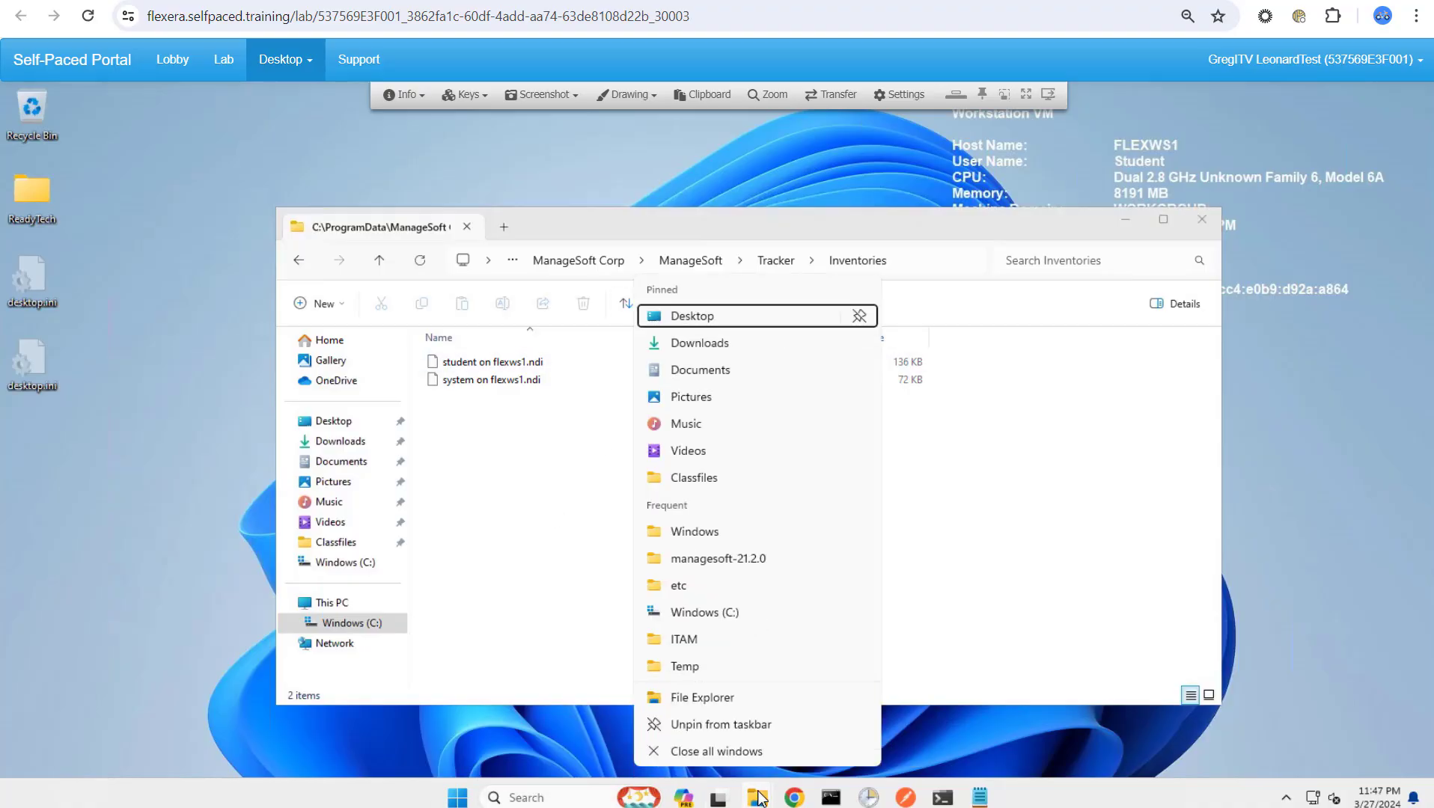
click(761, 798)
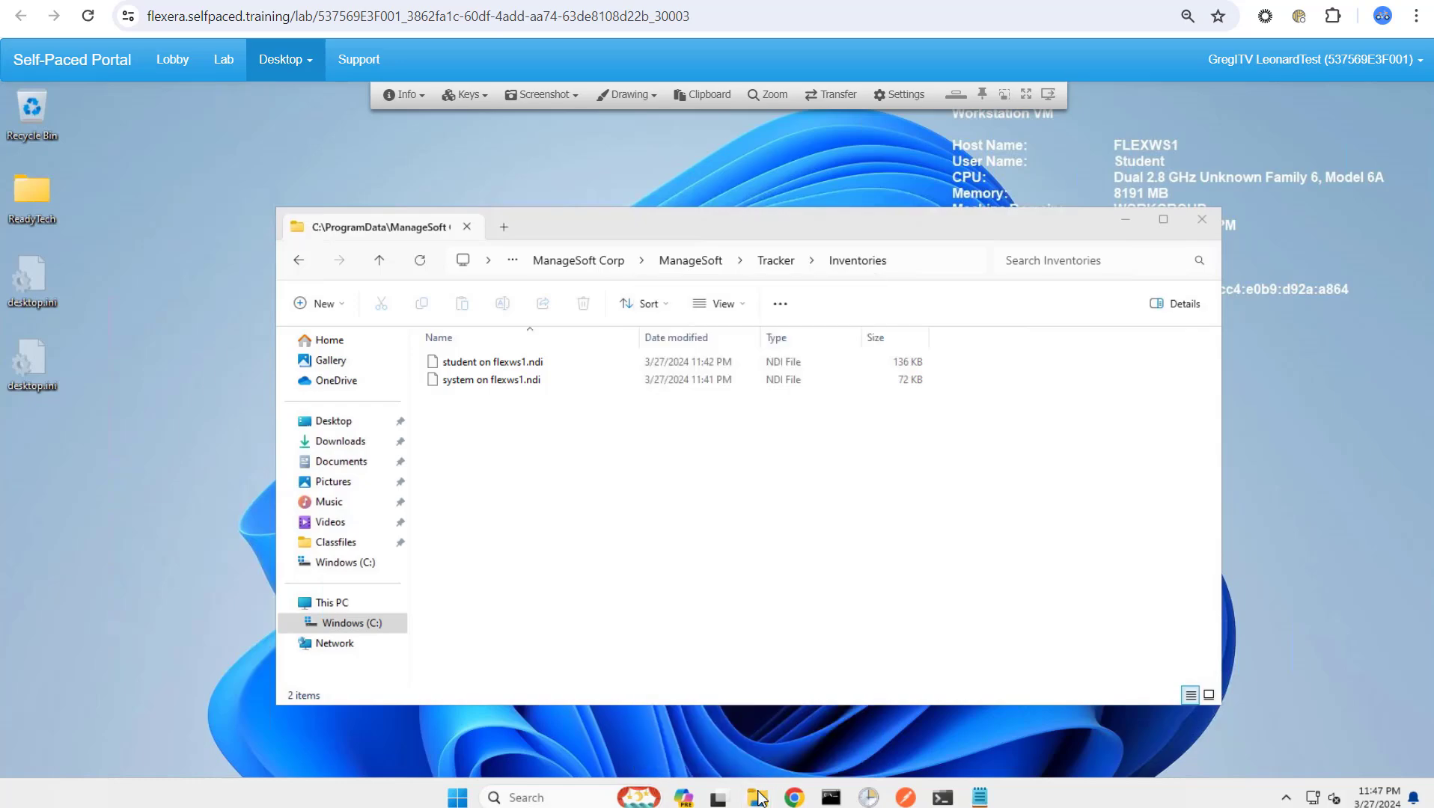
mouse_move(759, 800)
click(683, 741)
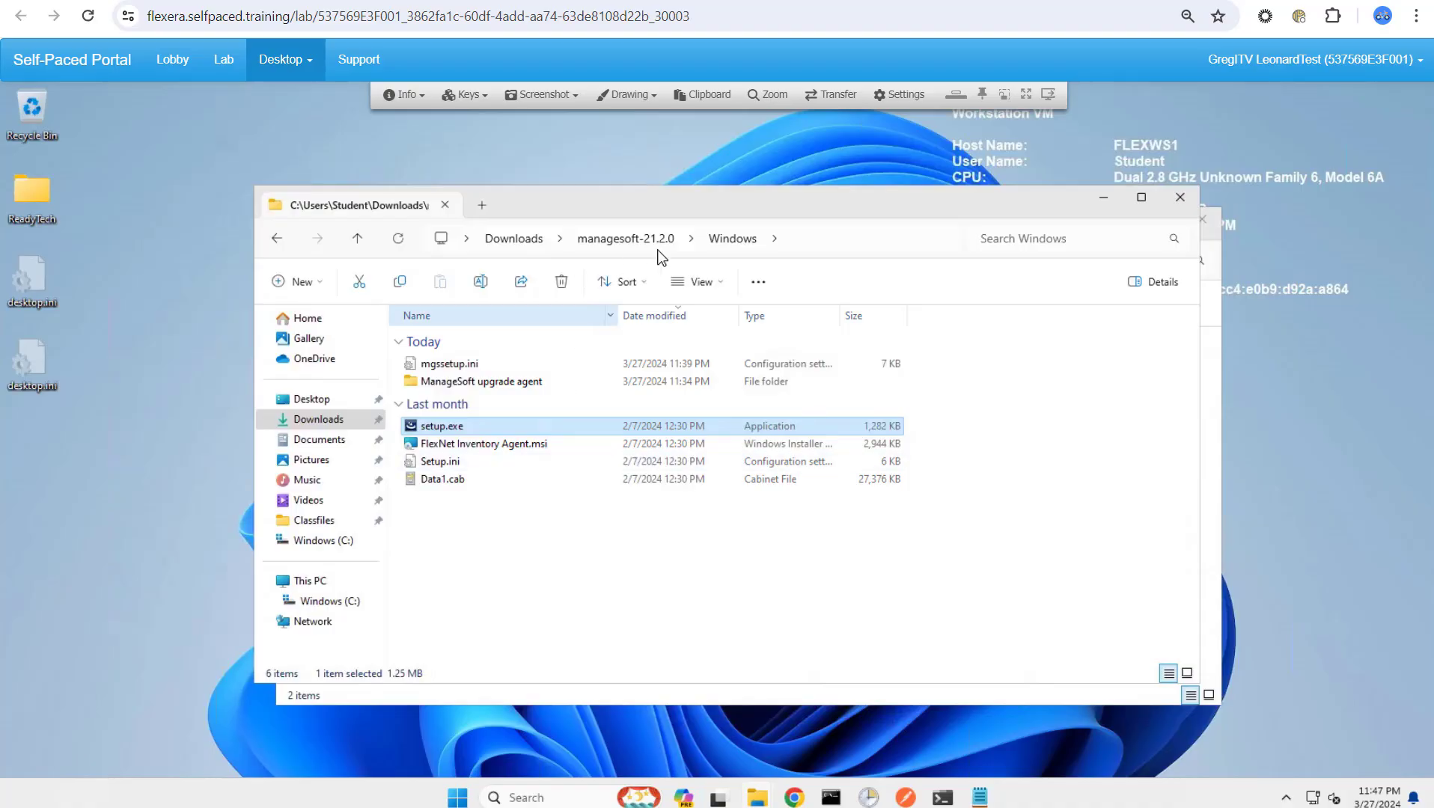
click(848, 249)
text(c:\)
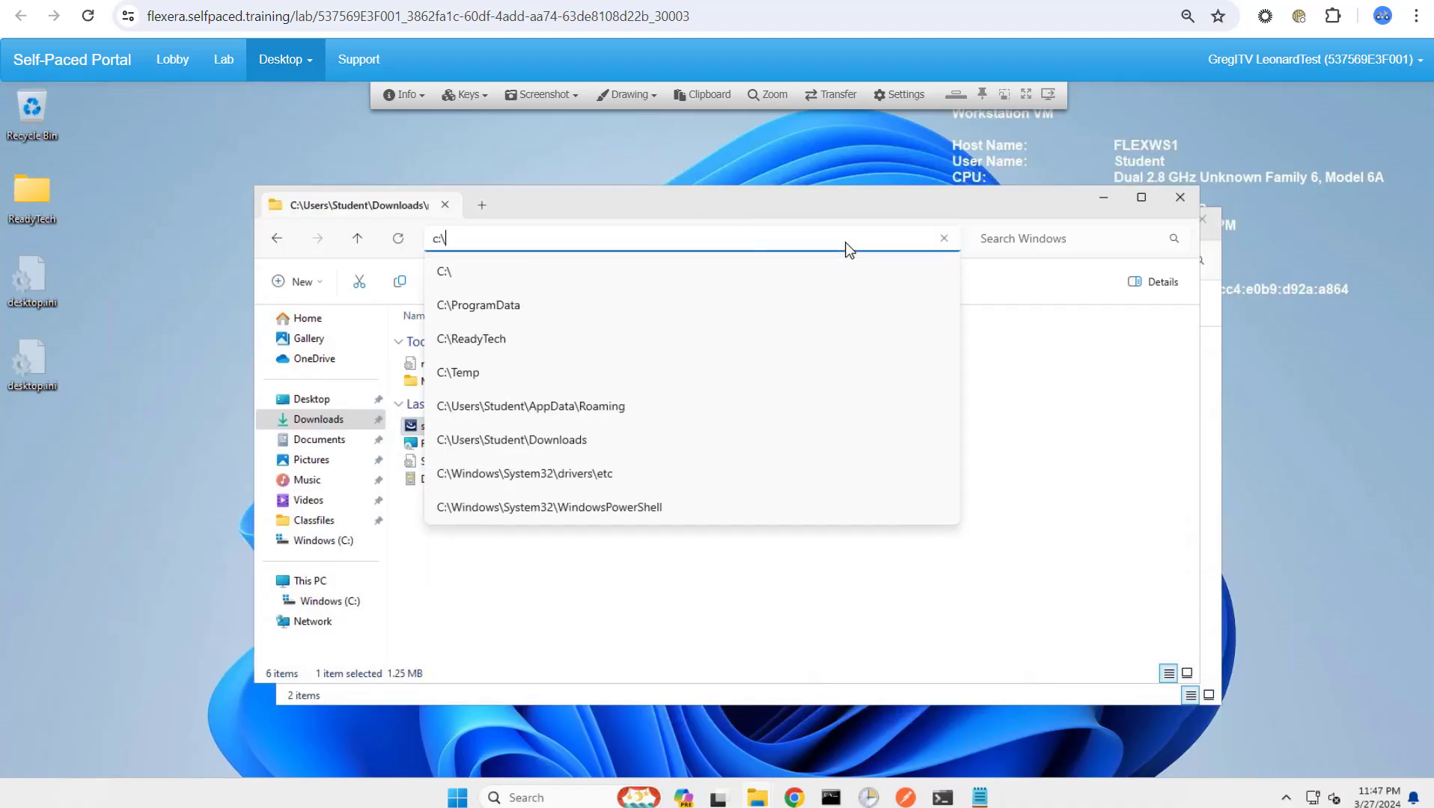
text(pro)
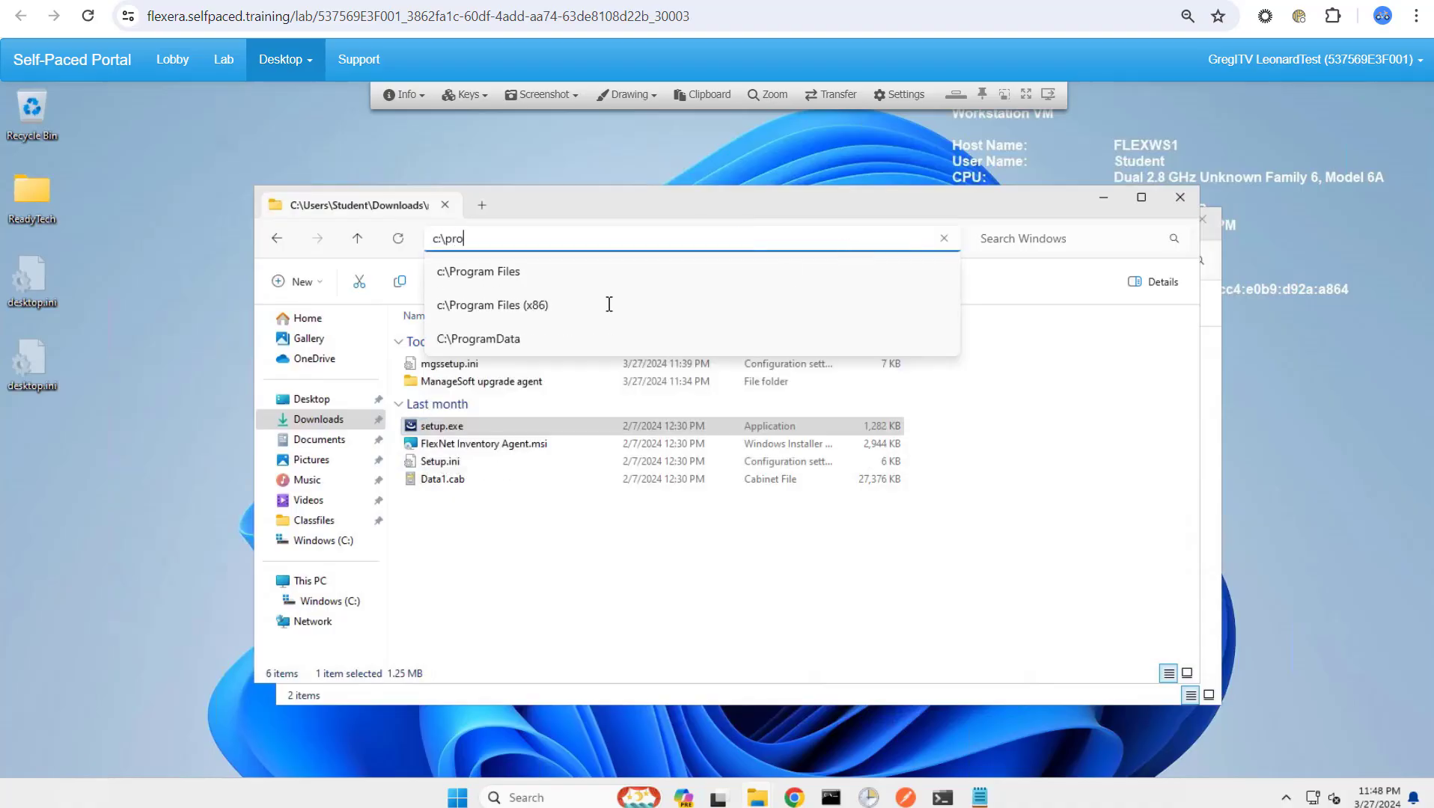
click(582, 305)
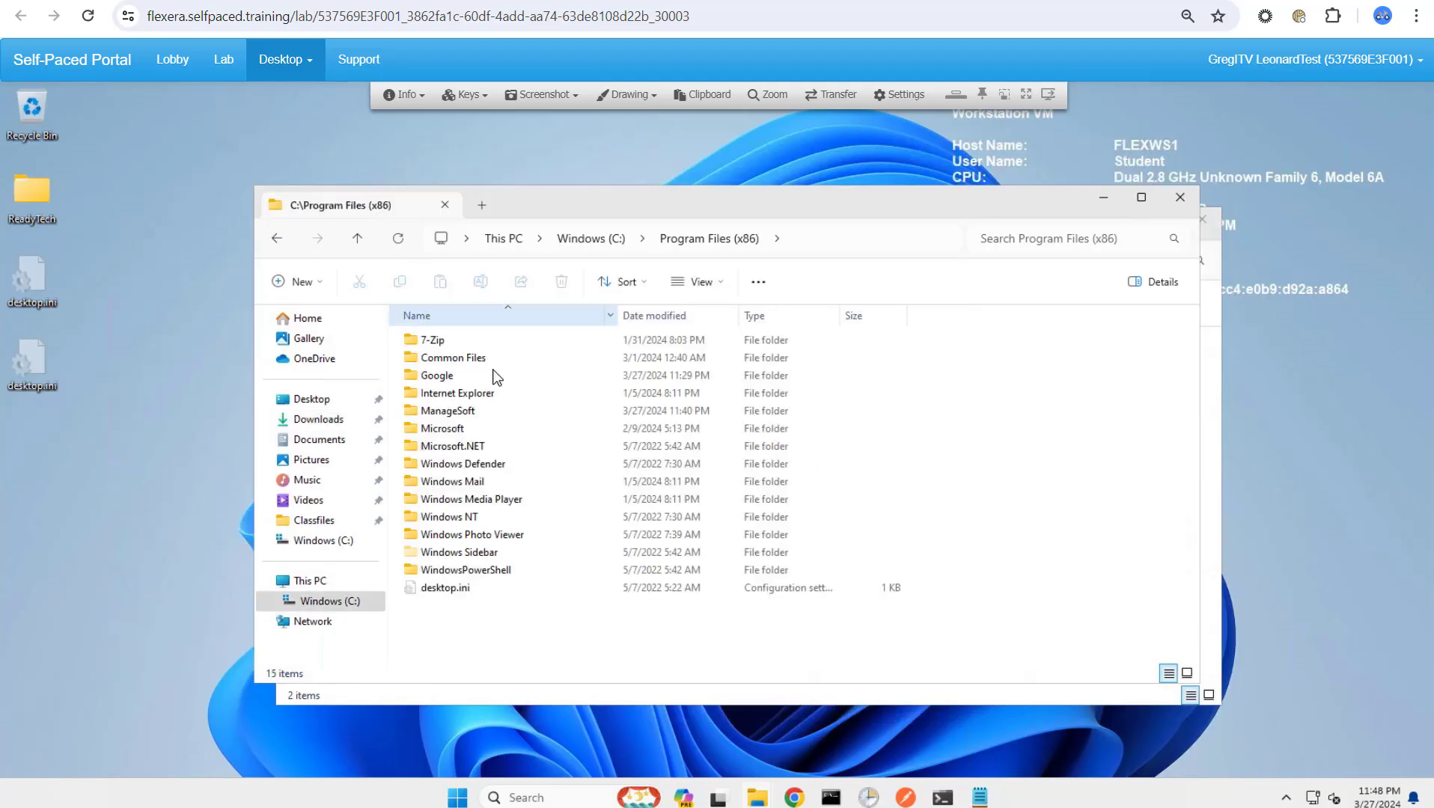
double_click(458, 411)
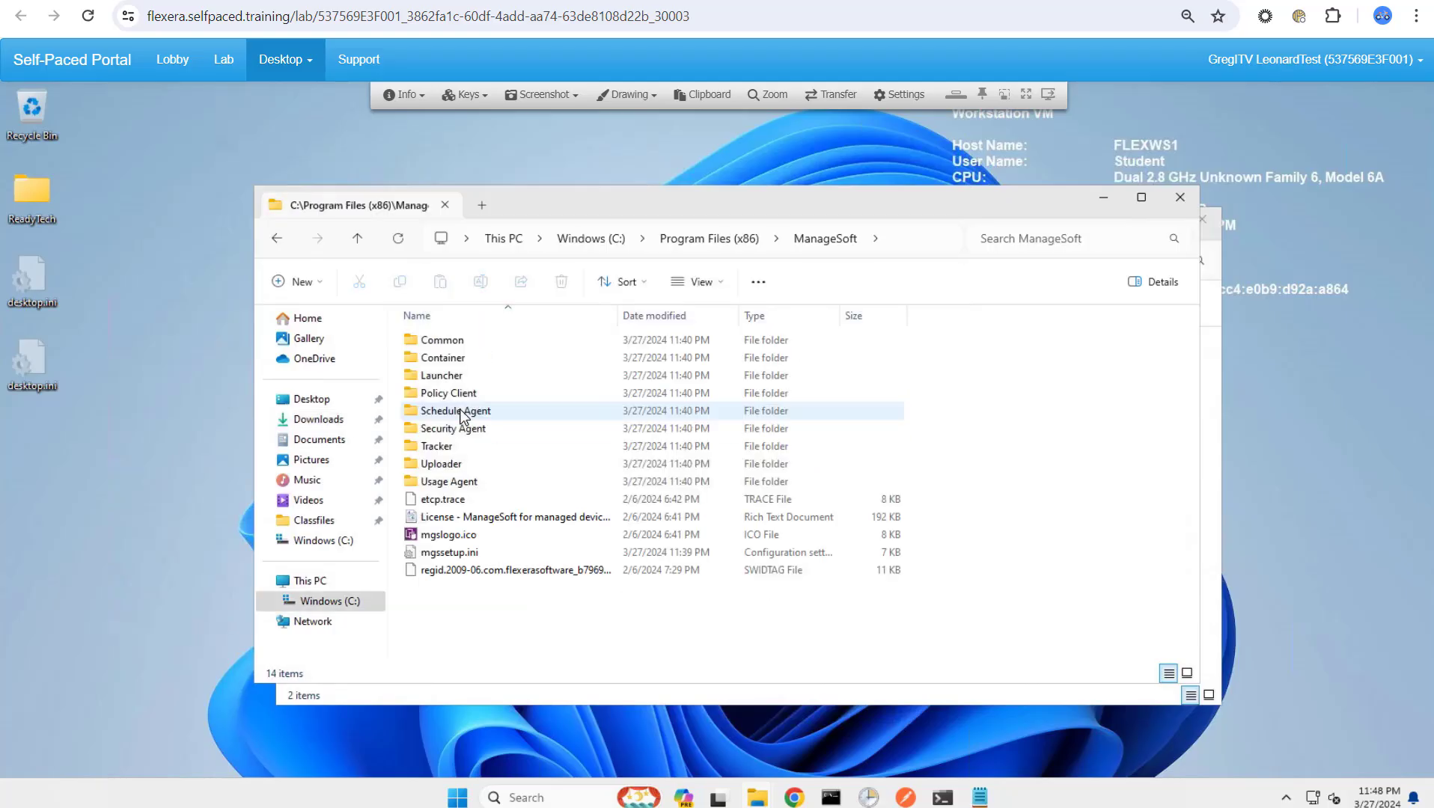
double_click(459, 447)
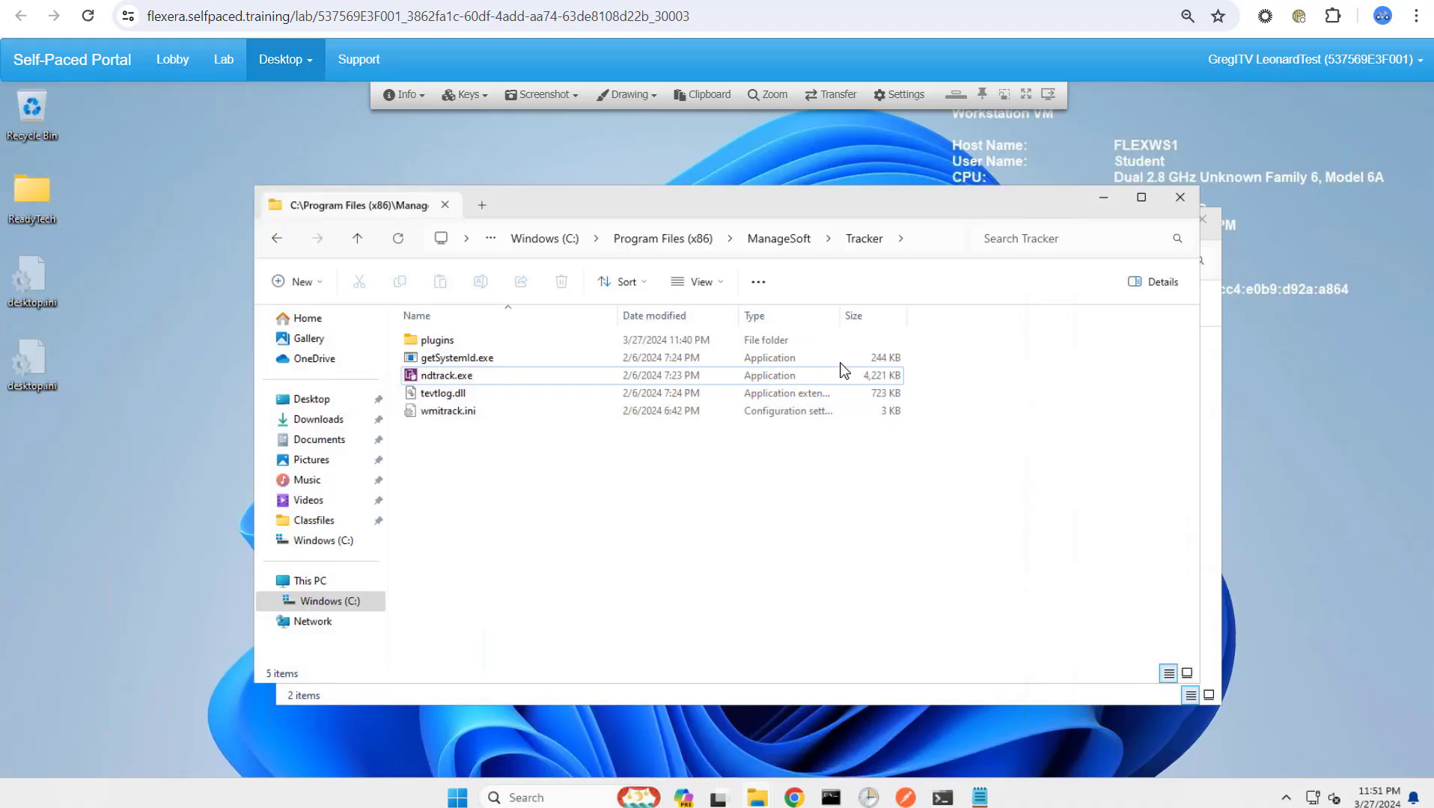
- Copy the Tracker folder path, change the Command Prompt's directory to C:\Program Files (x86)\ManageSoft\Tracker and list its contents
click(927, 249)
key(ctrl+c)
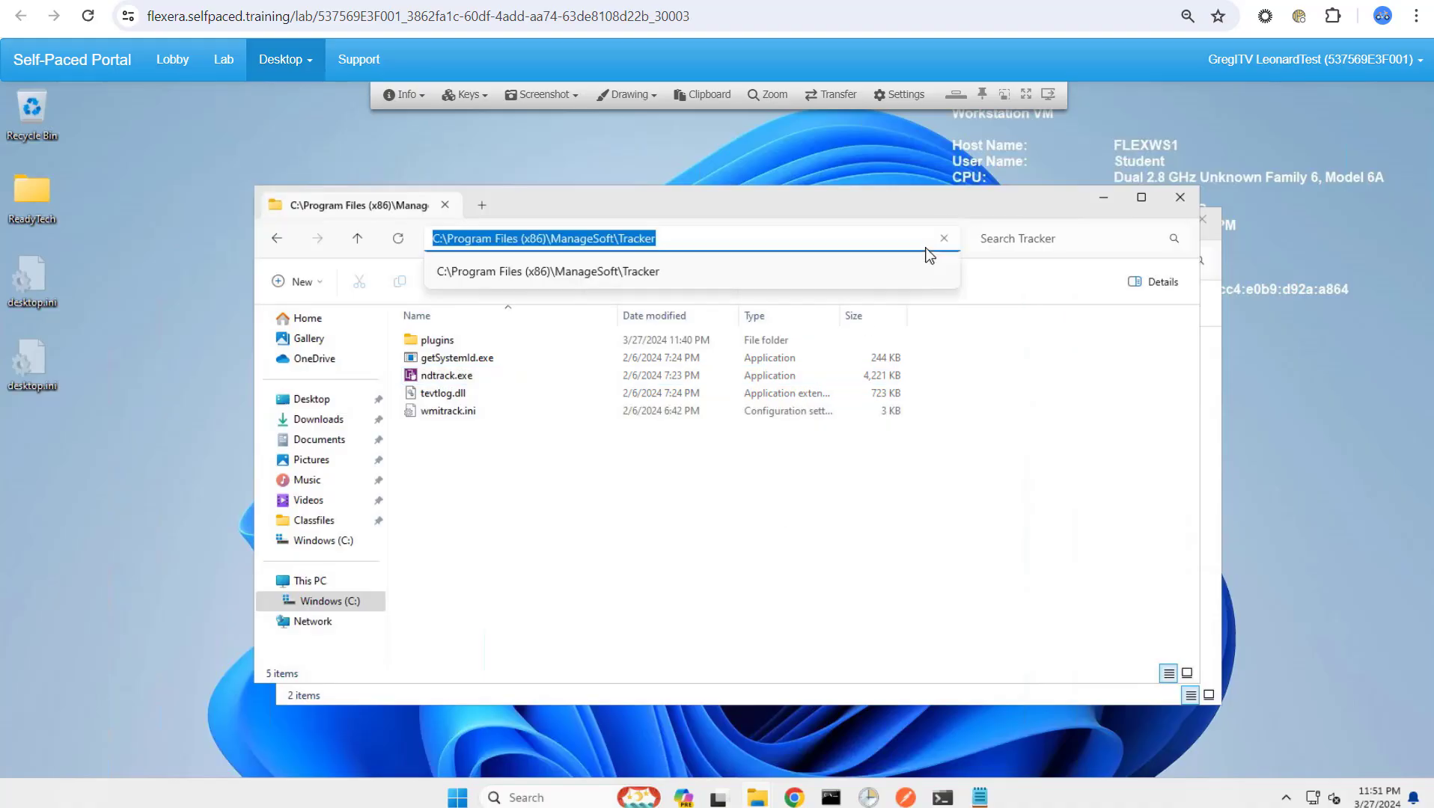
click(828, 798)
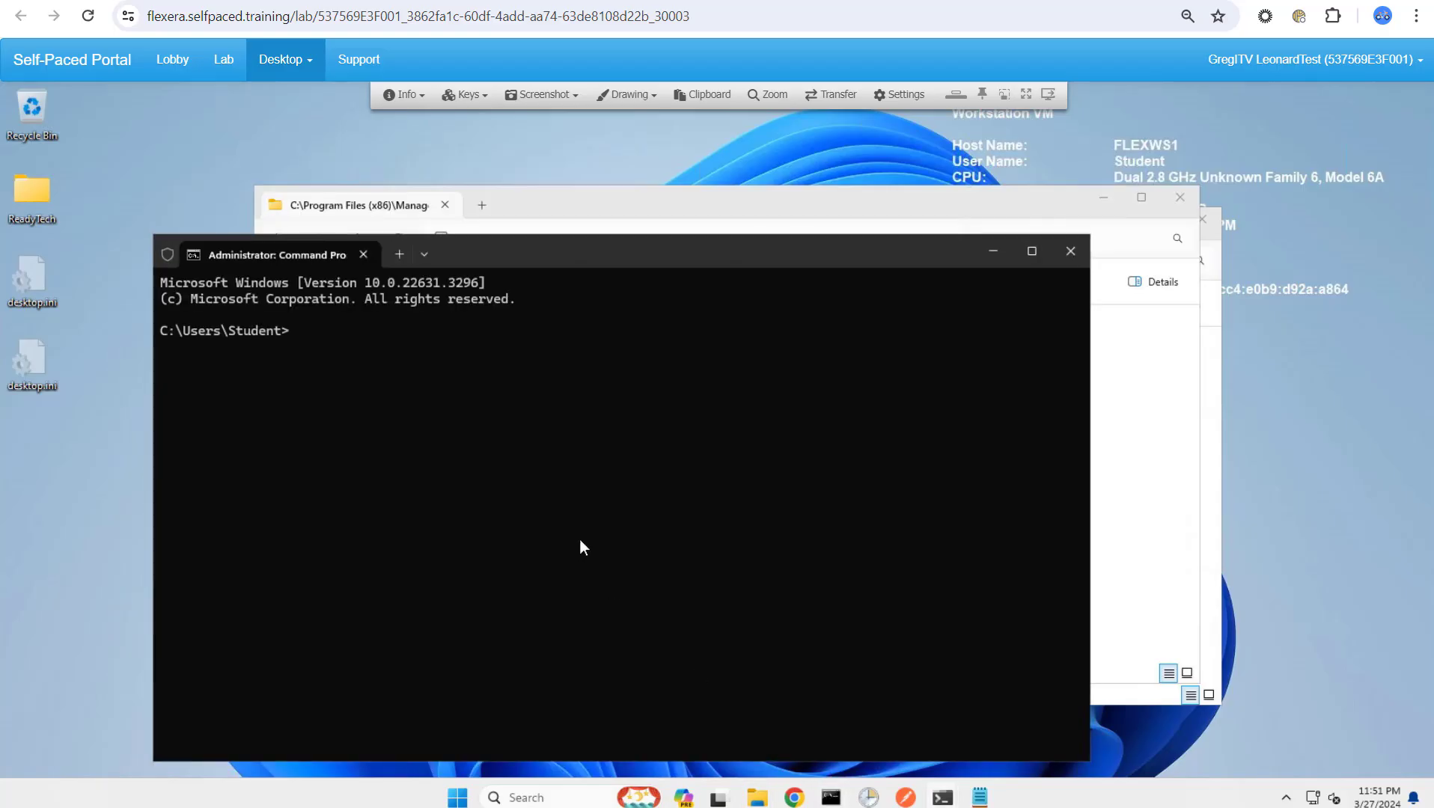
text(cd\)
key(ctrl+v)
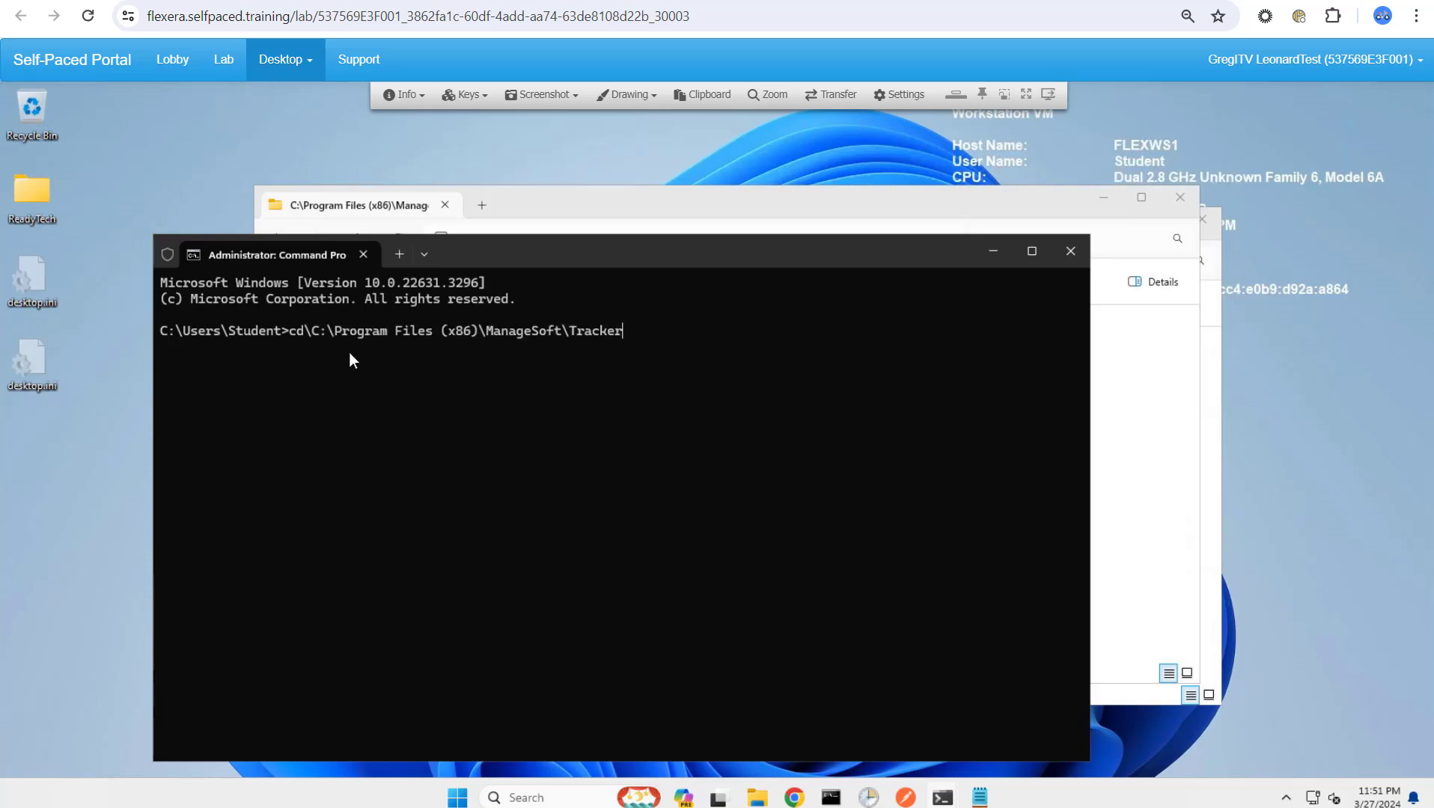
key(Left)
key(Left)
key(Left)
key(Left)
key(Left)
key(Left)
key(Left)
key(Left)
key(Left)
key(Left)
key(Left)
key(Left)
key(Left)
key(Left)
key(Left)
key(Left)
key(Left)
key(Left)
key(Left)
key(Left)
key(BackSpace)
key(BackSpace)
key(BackSpace)
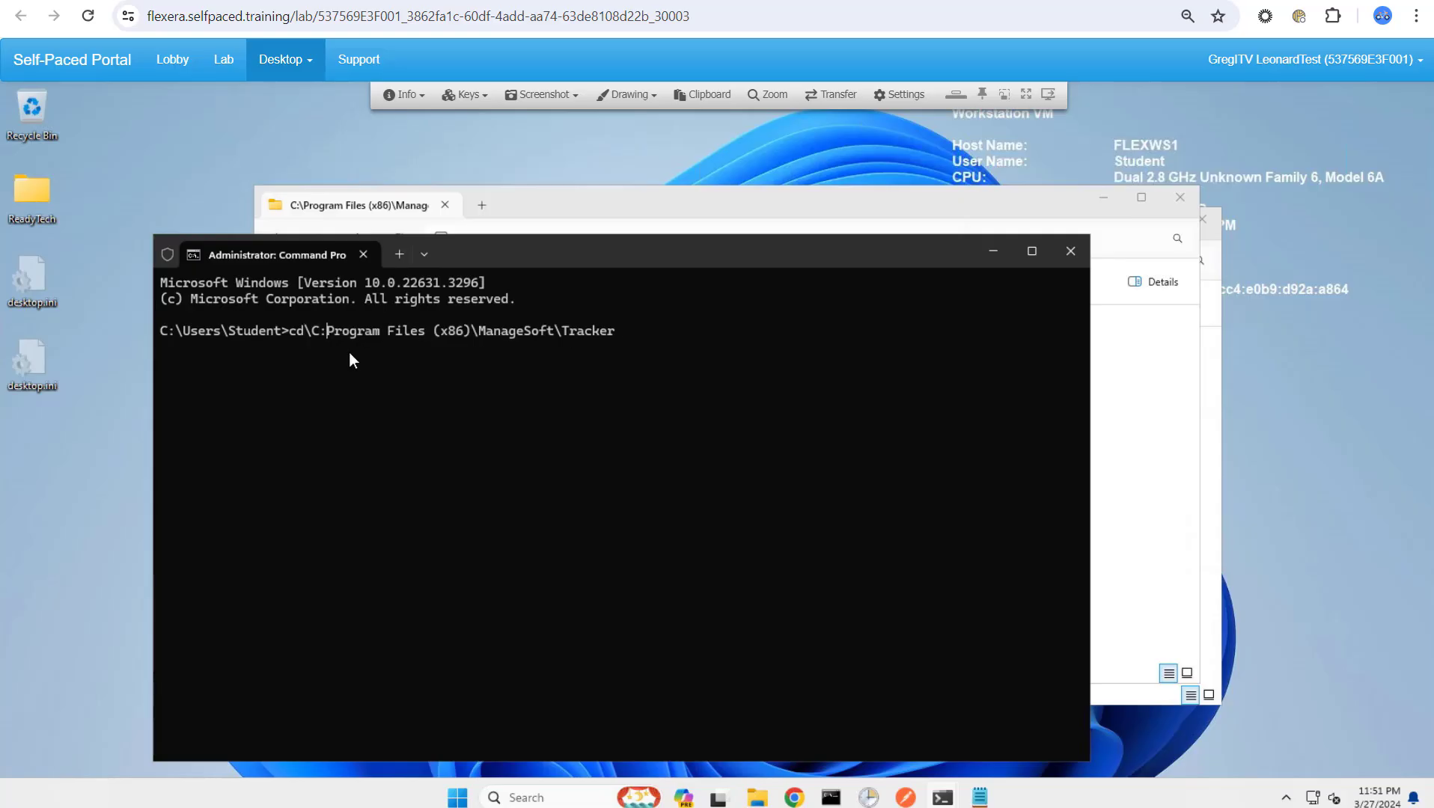
key(Return)
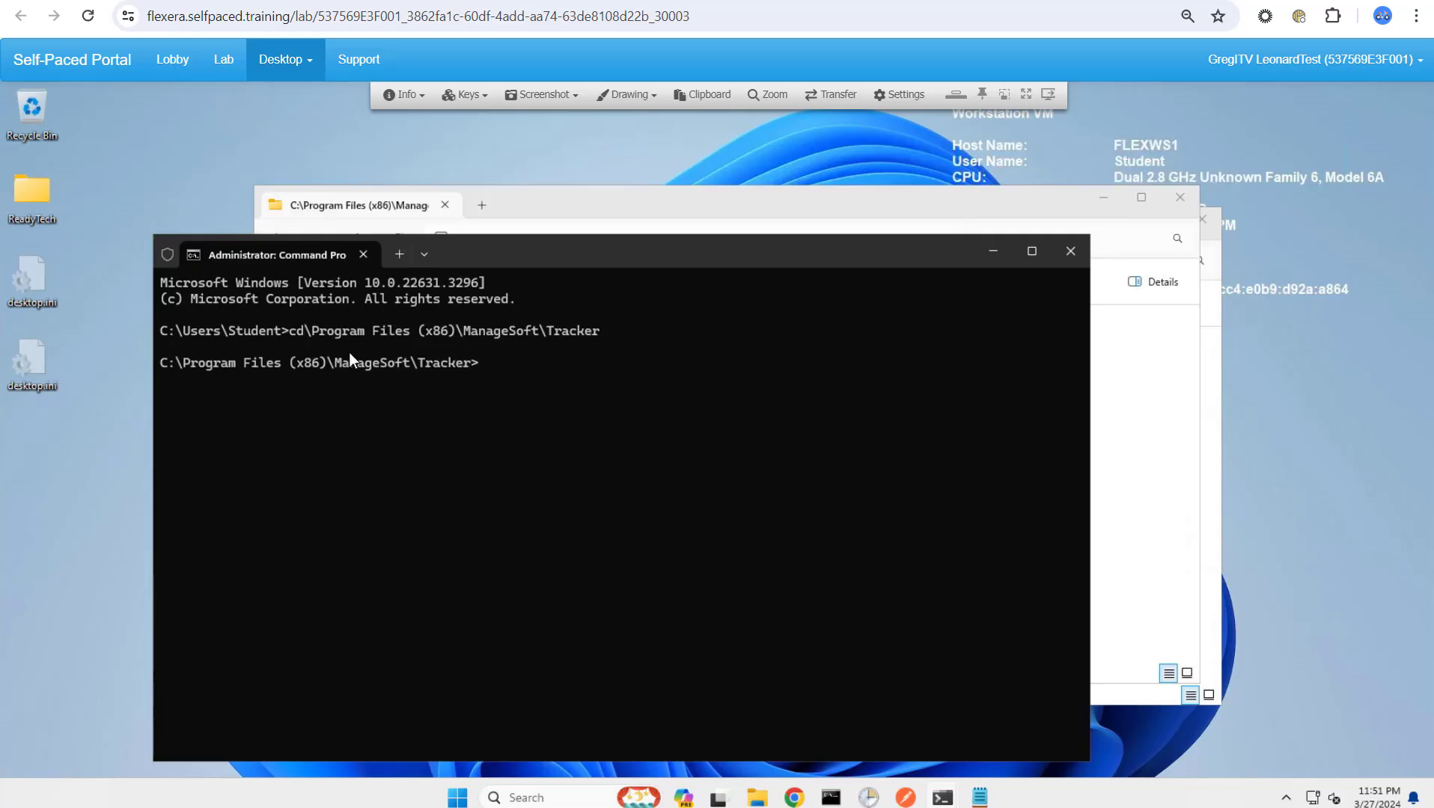
text(dir)
key(Return)
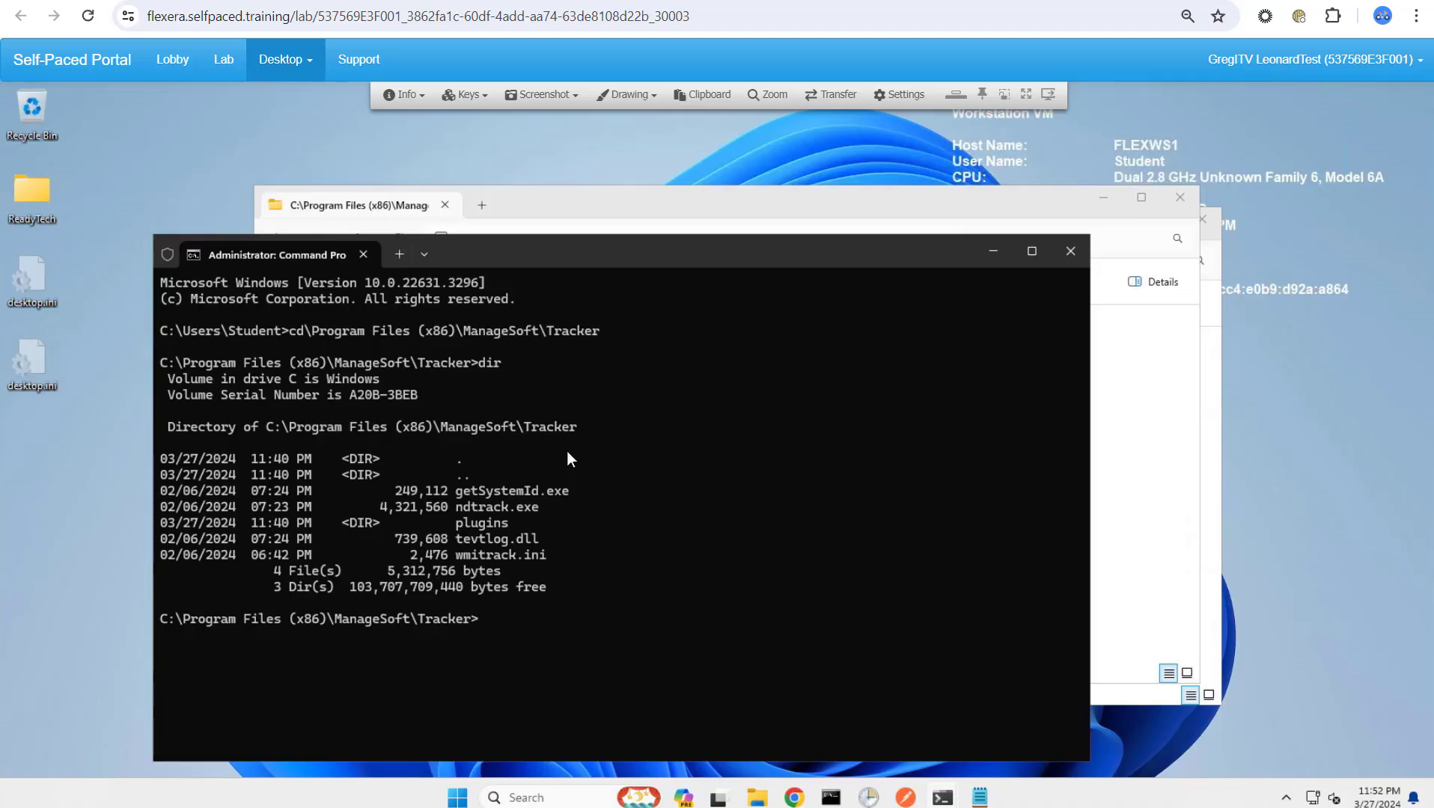
click(712, 97)
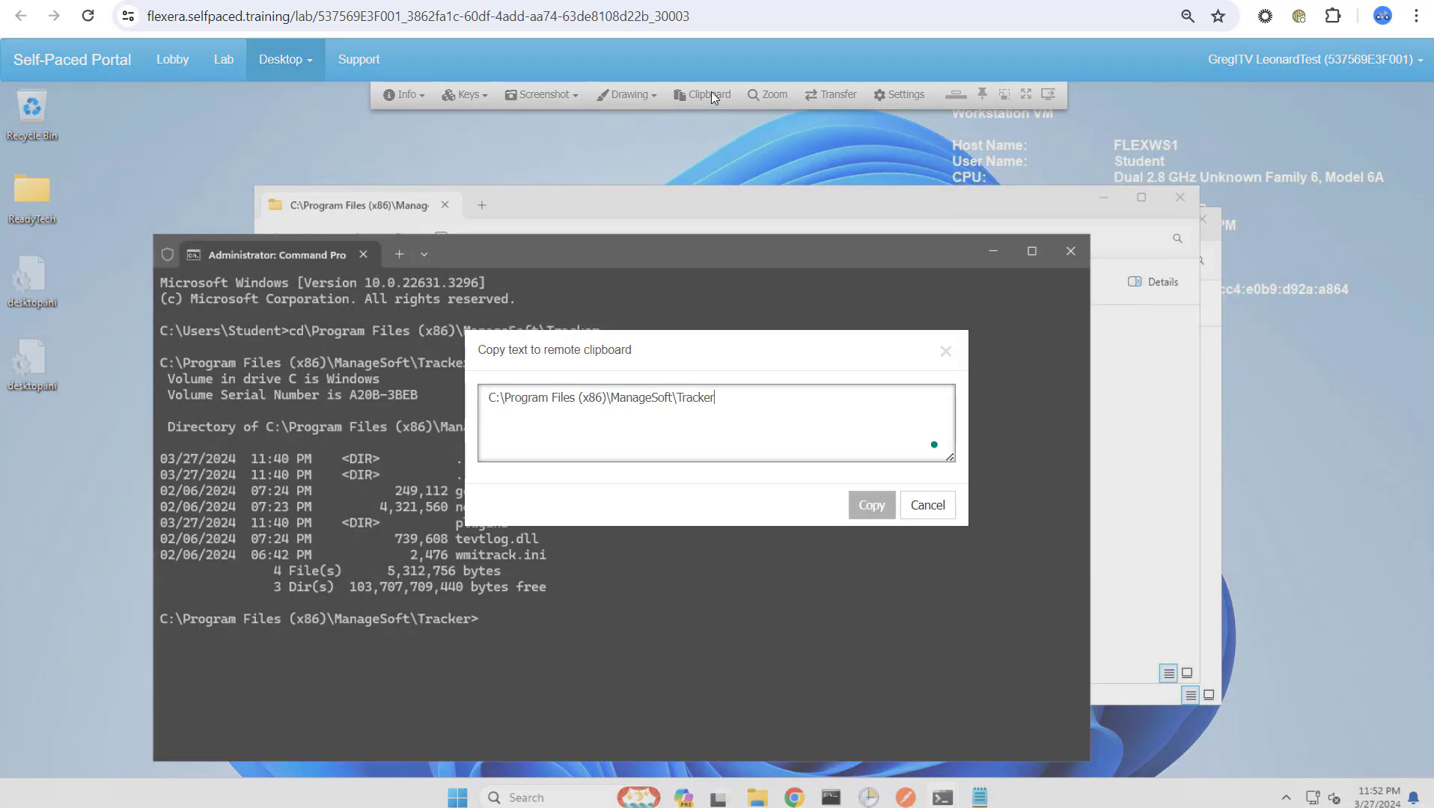
key(ctrl+a)
text(ndtrack.exe -t machine -o UploadLocation="http://flexbeacon/ManageSoftRL")
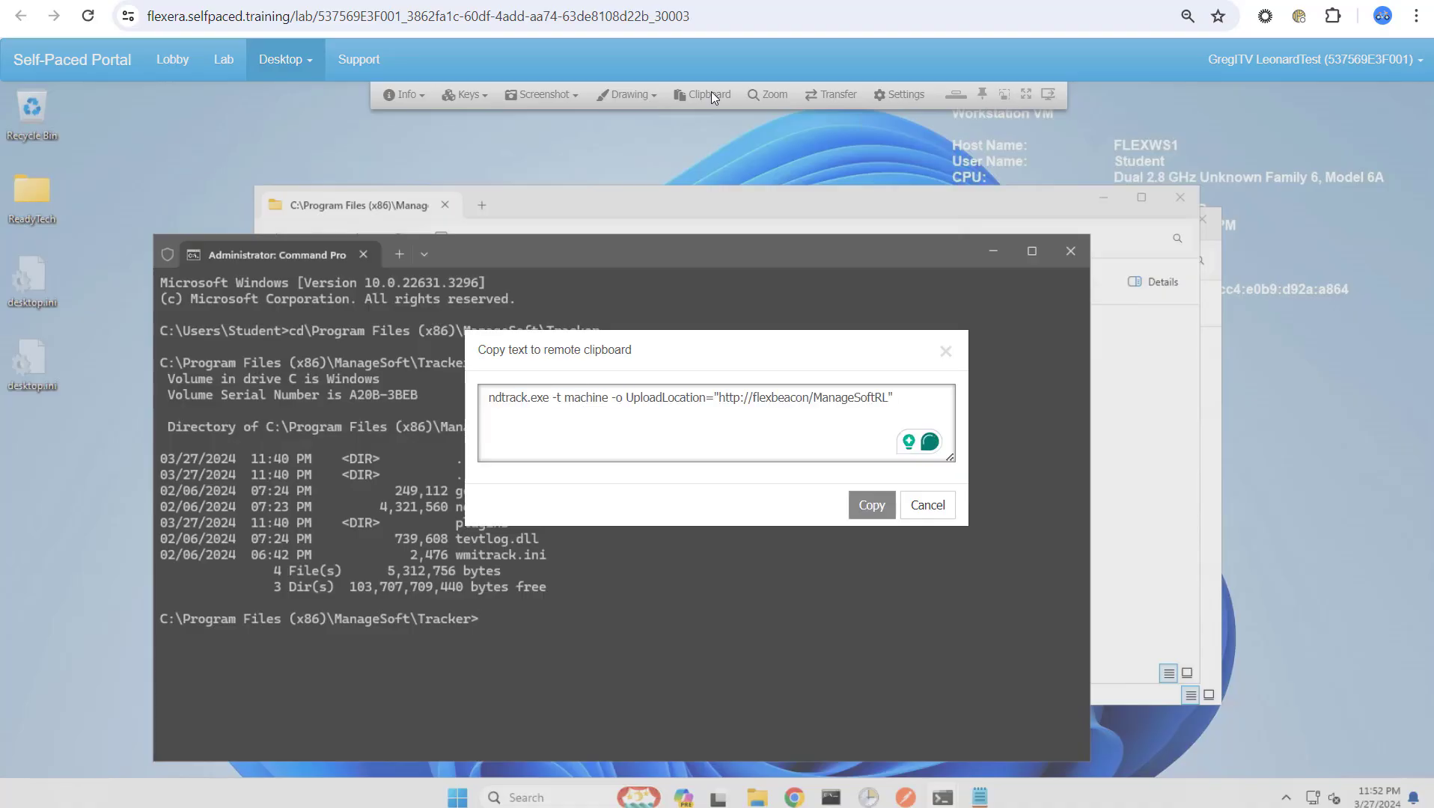
click(872, 506)
right_click(498, 619)
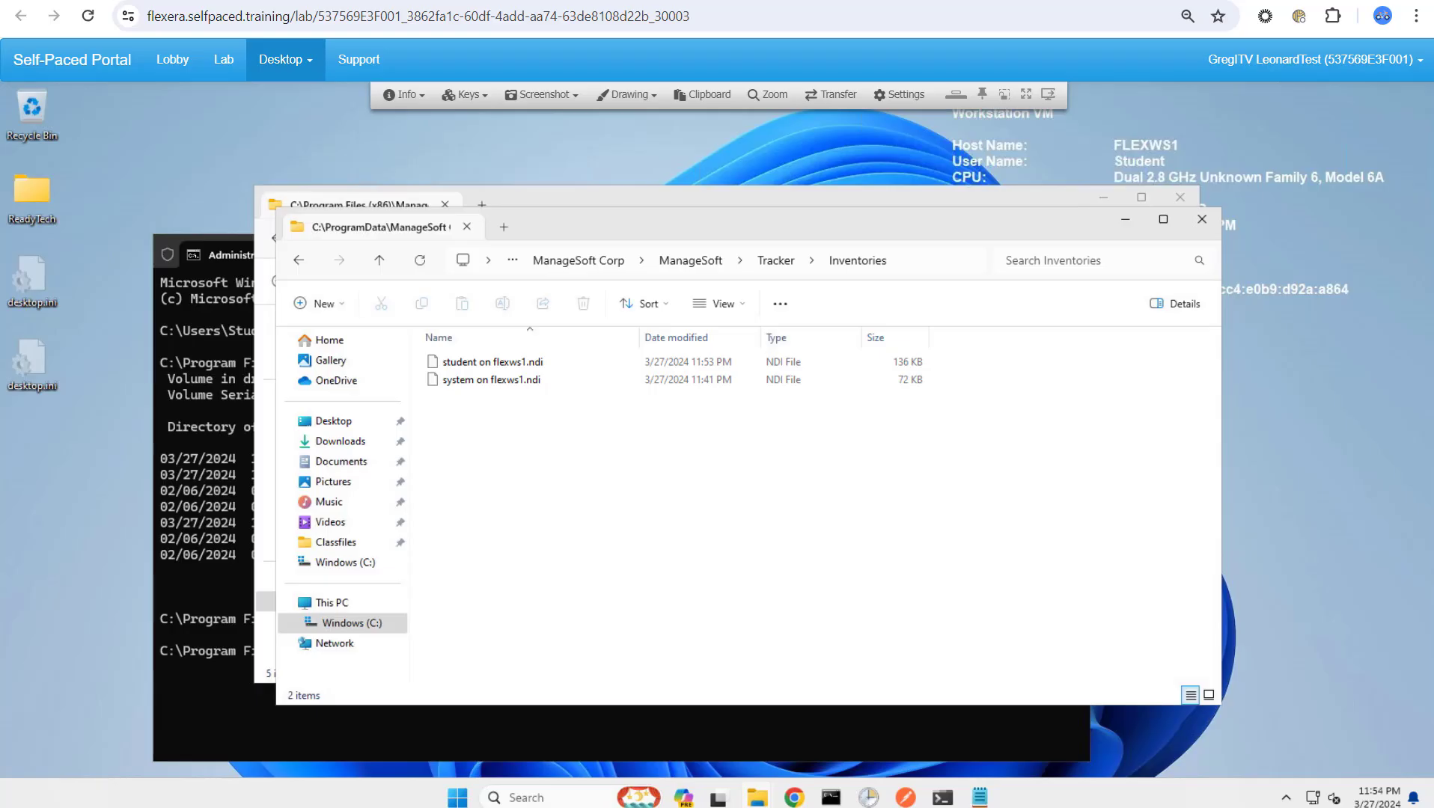
- Switch to the Beacon VM and map drive I: to \\flexbeacon\managesoftRET$\inventory from a Command Prompt
click(302, 69)
click(321, 115)
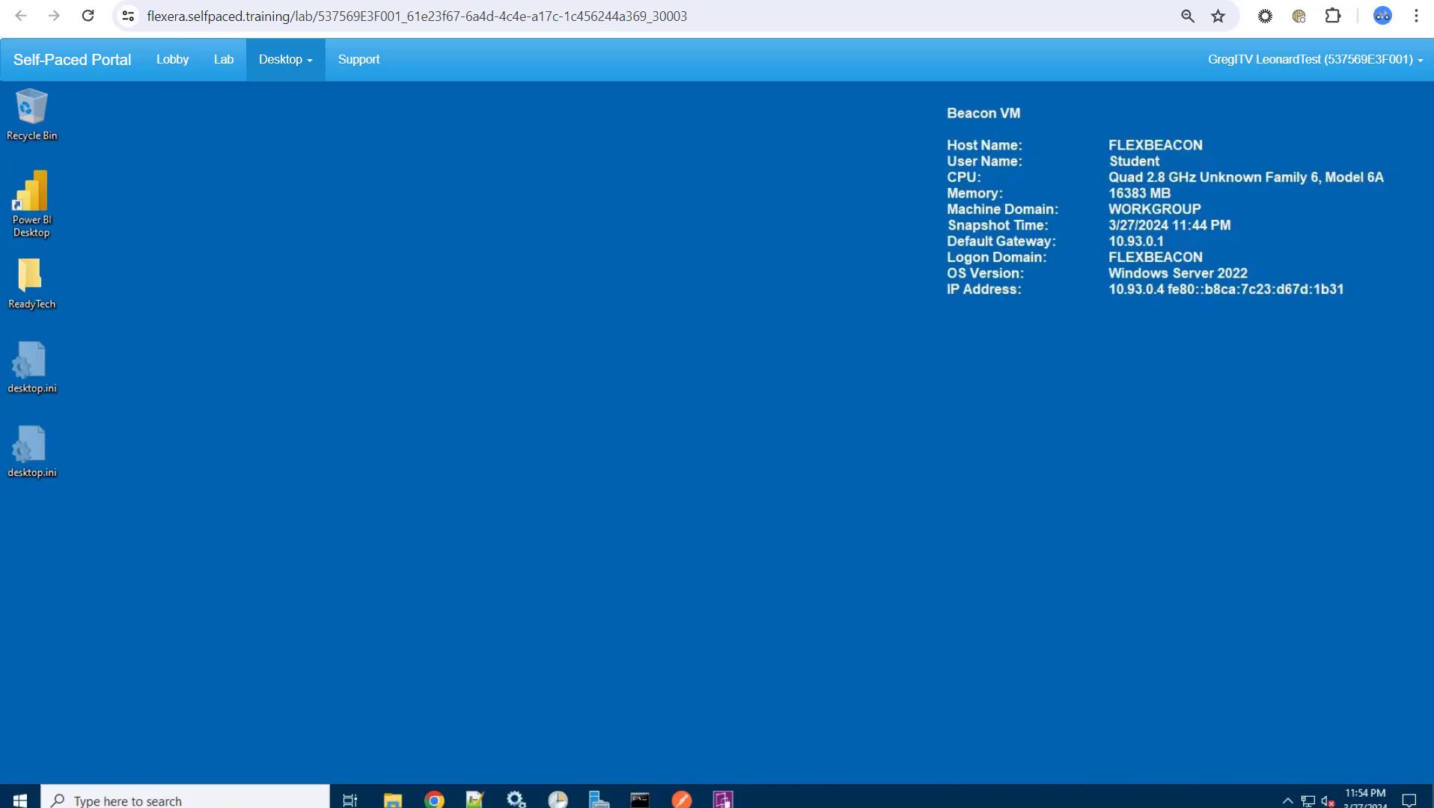
click(641, 800)
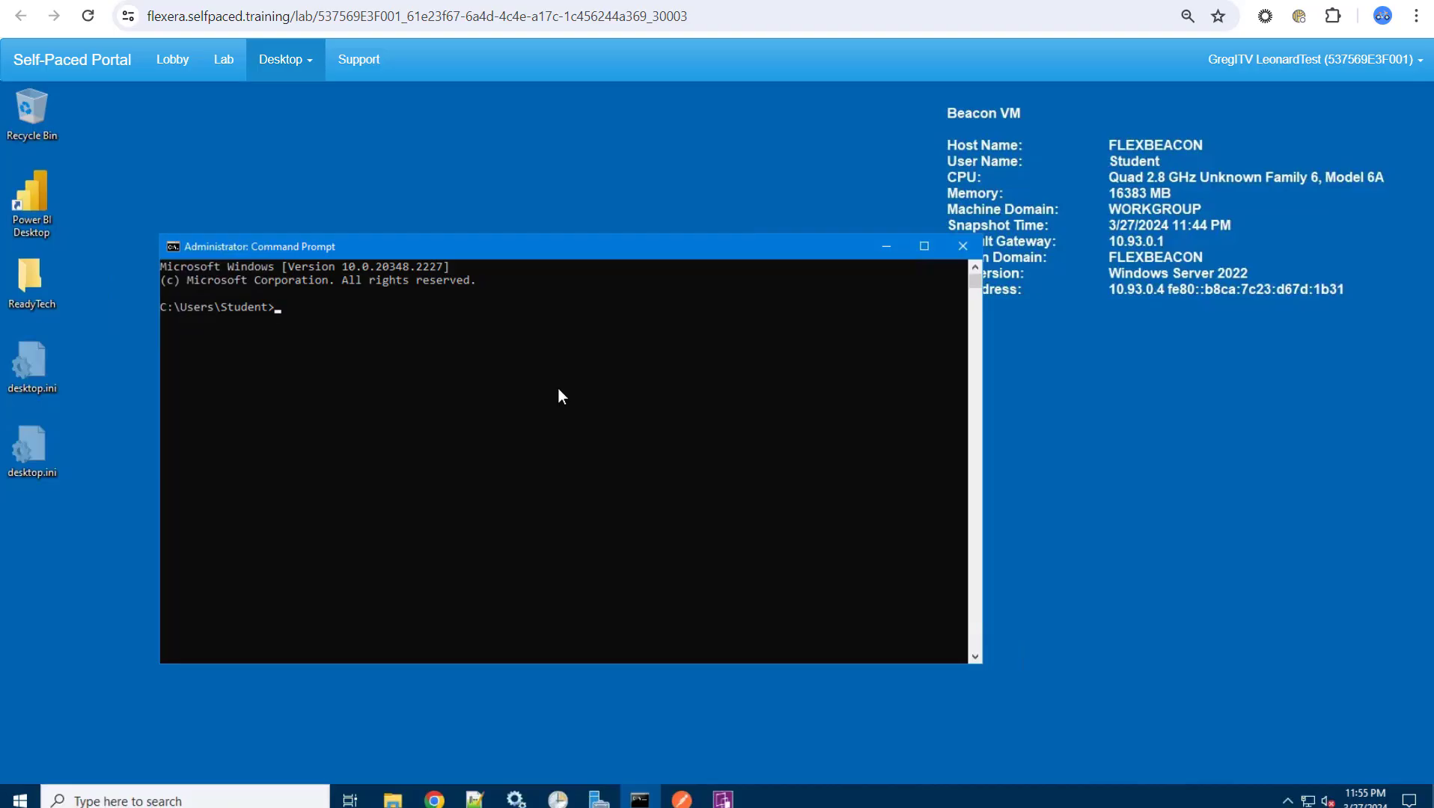
text(net use i: \\flexbeacon\managesoft)
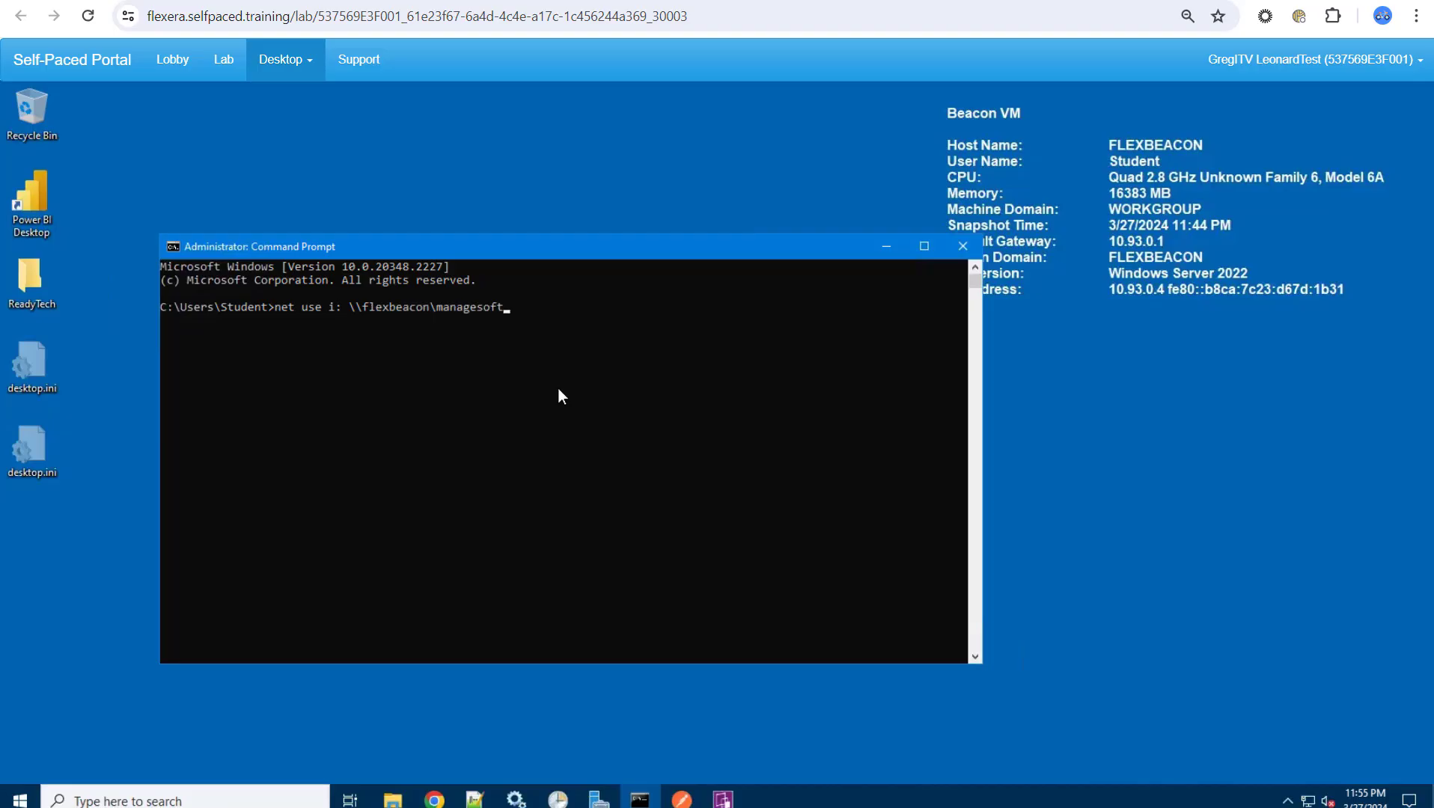
text(RET$\inventory)
key(Return)
- Change to the mapped I: drive in the Command Prompt and list its files
text(i:)
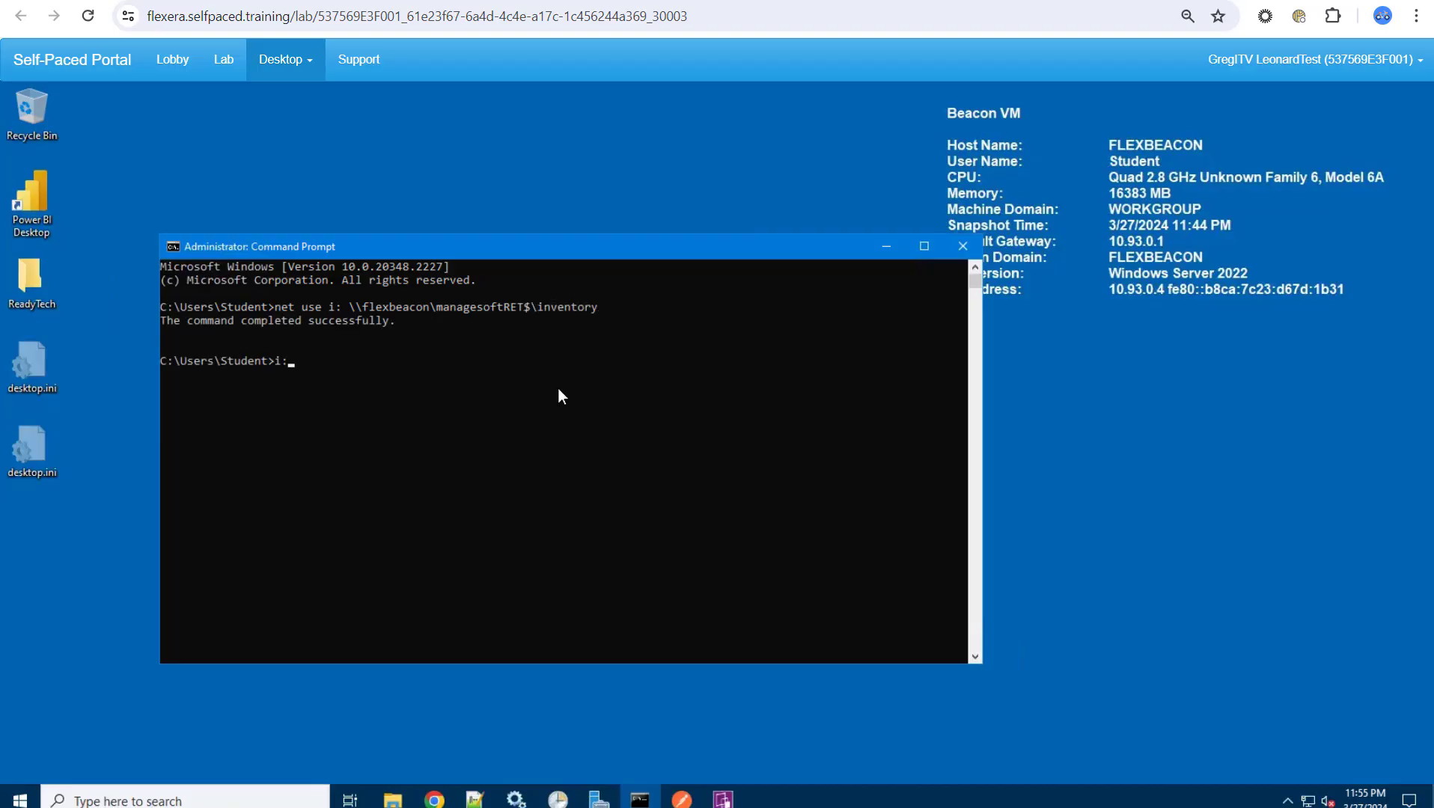
key(Return)
text(dir)
key(Return)
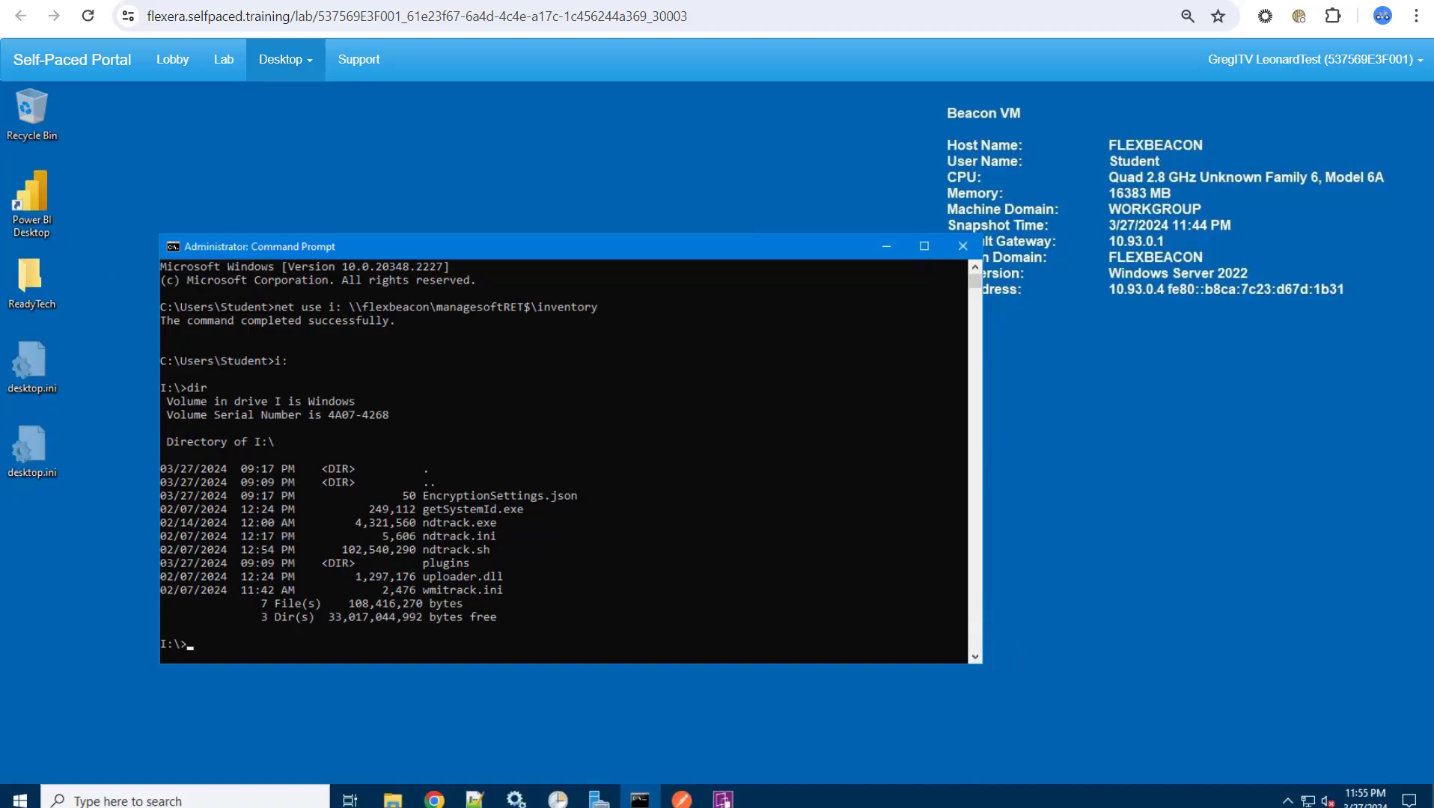
click(307, 62)
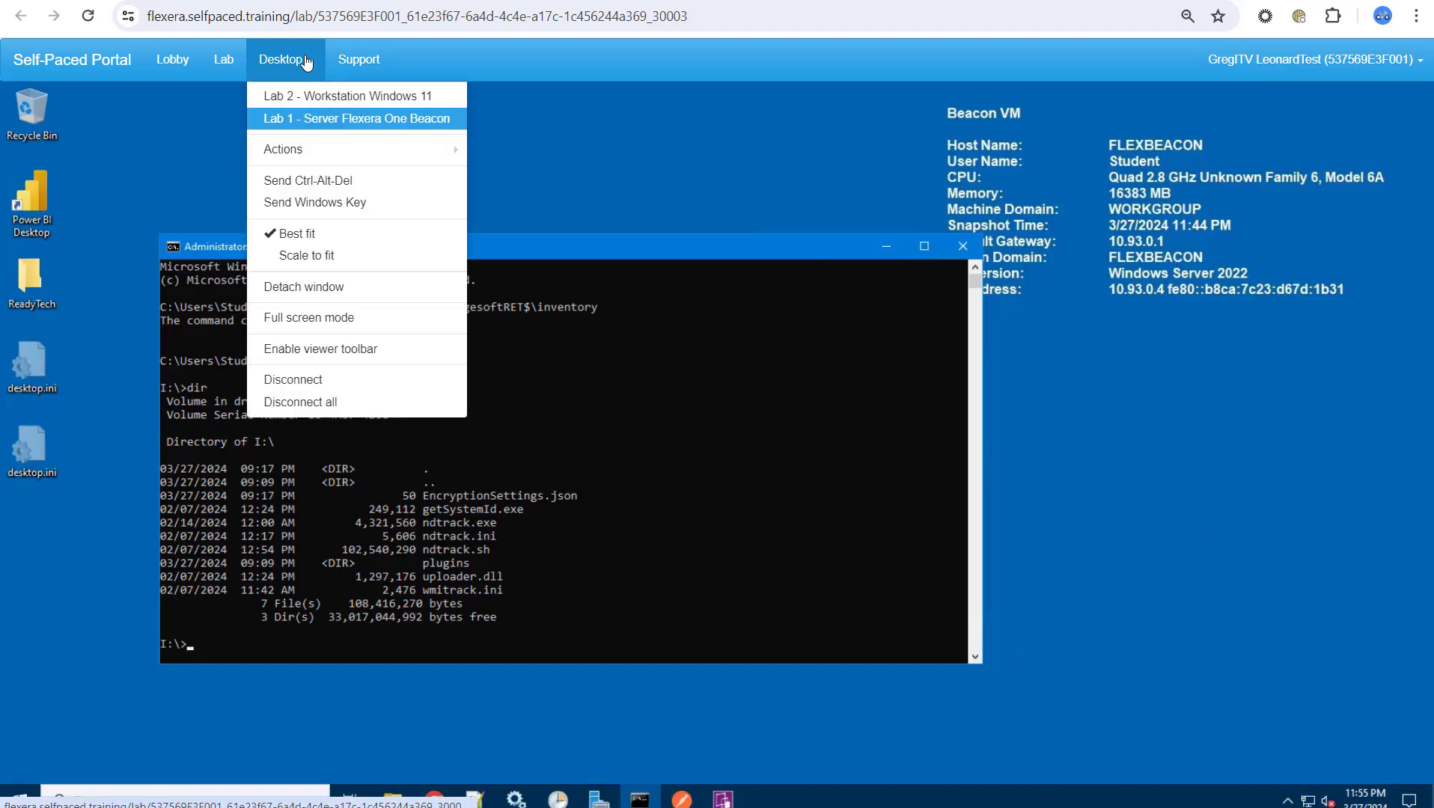
click(329, 348)
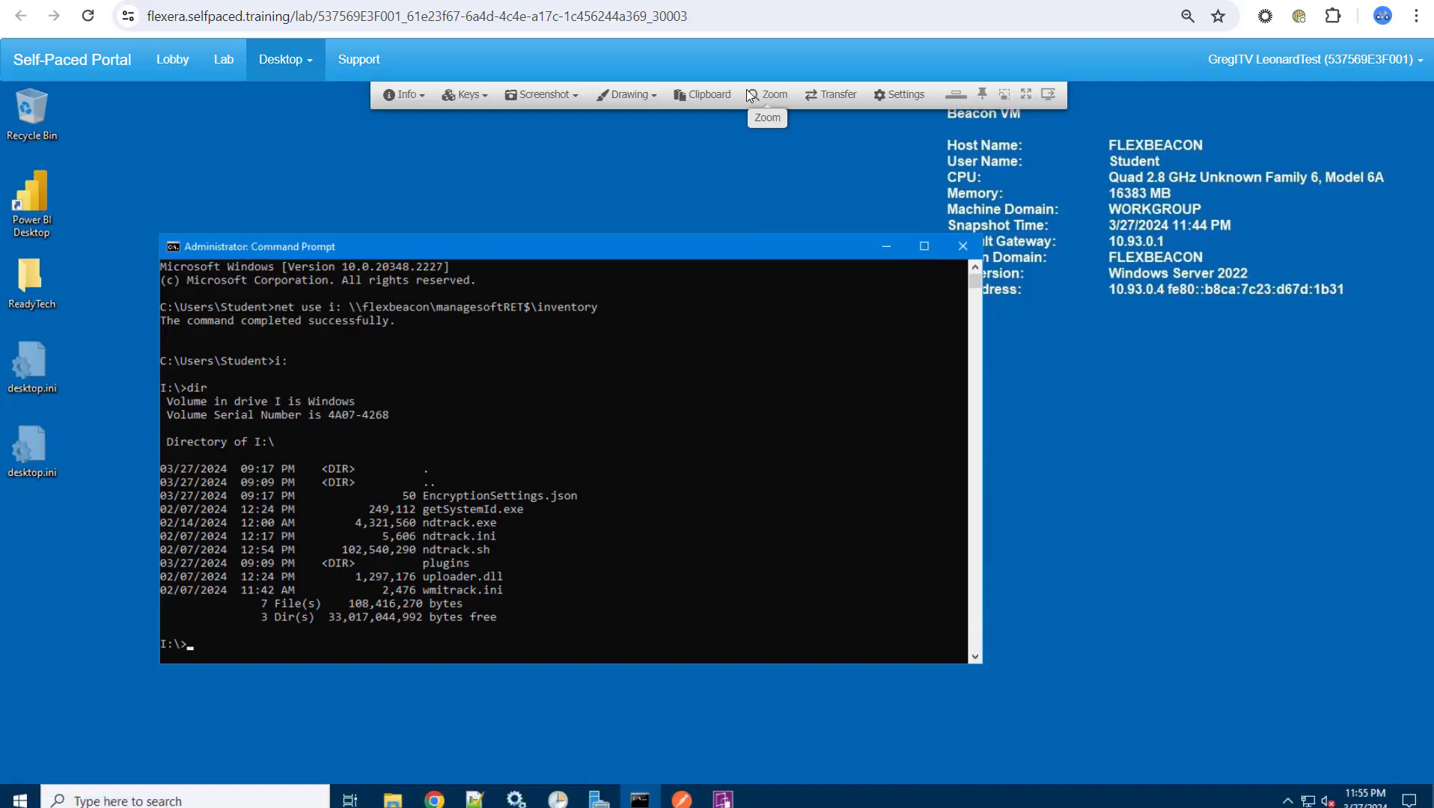
click(717, 94)
key(ctrl+a)
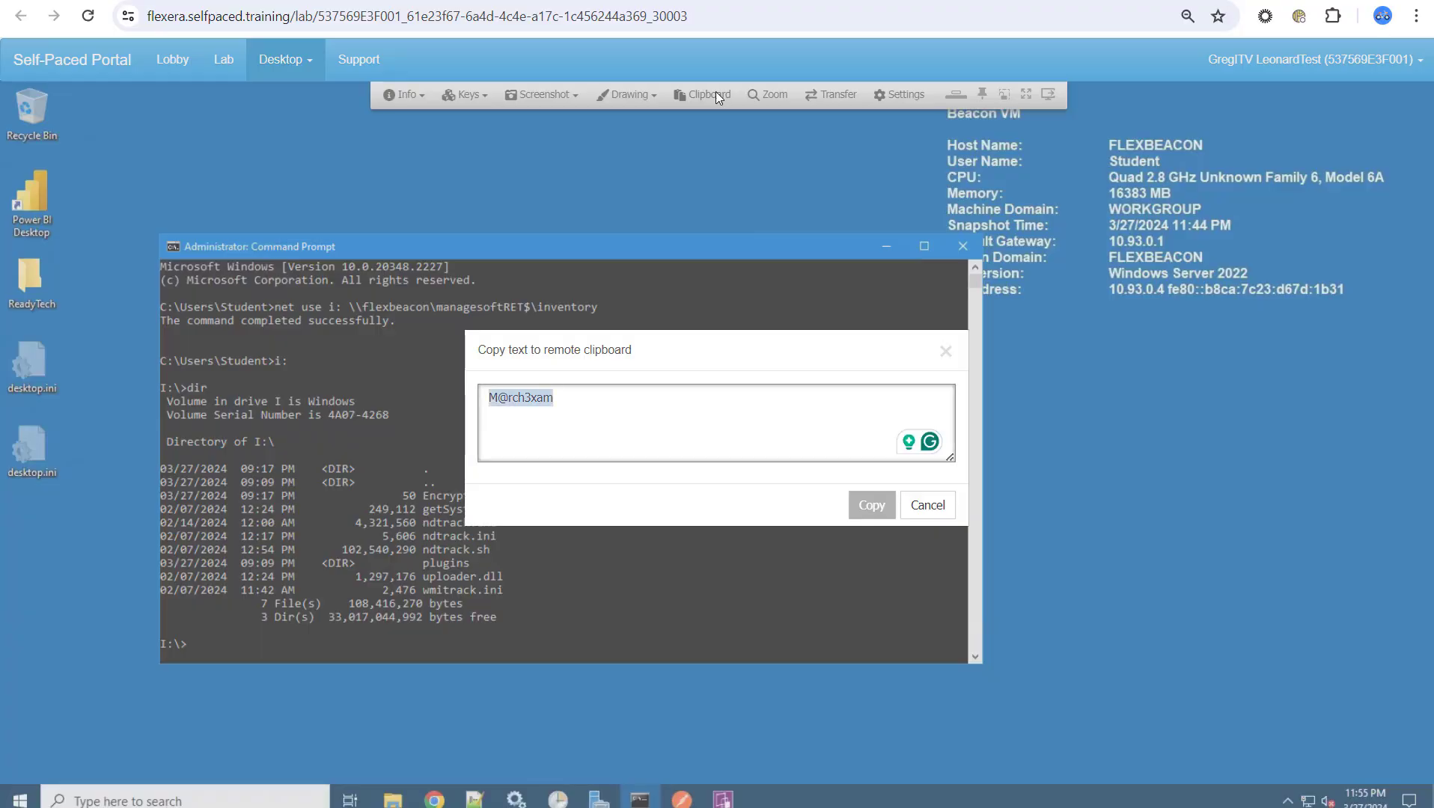
text(ndtrack.exe -t machine -o UploadLocation="http://flexbeacon/ManageSoftRL")
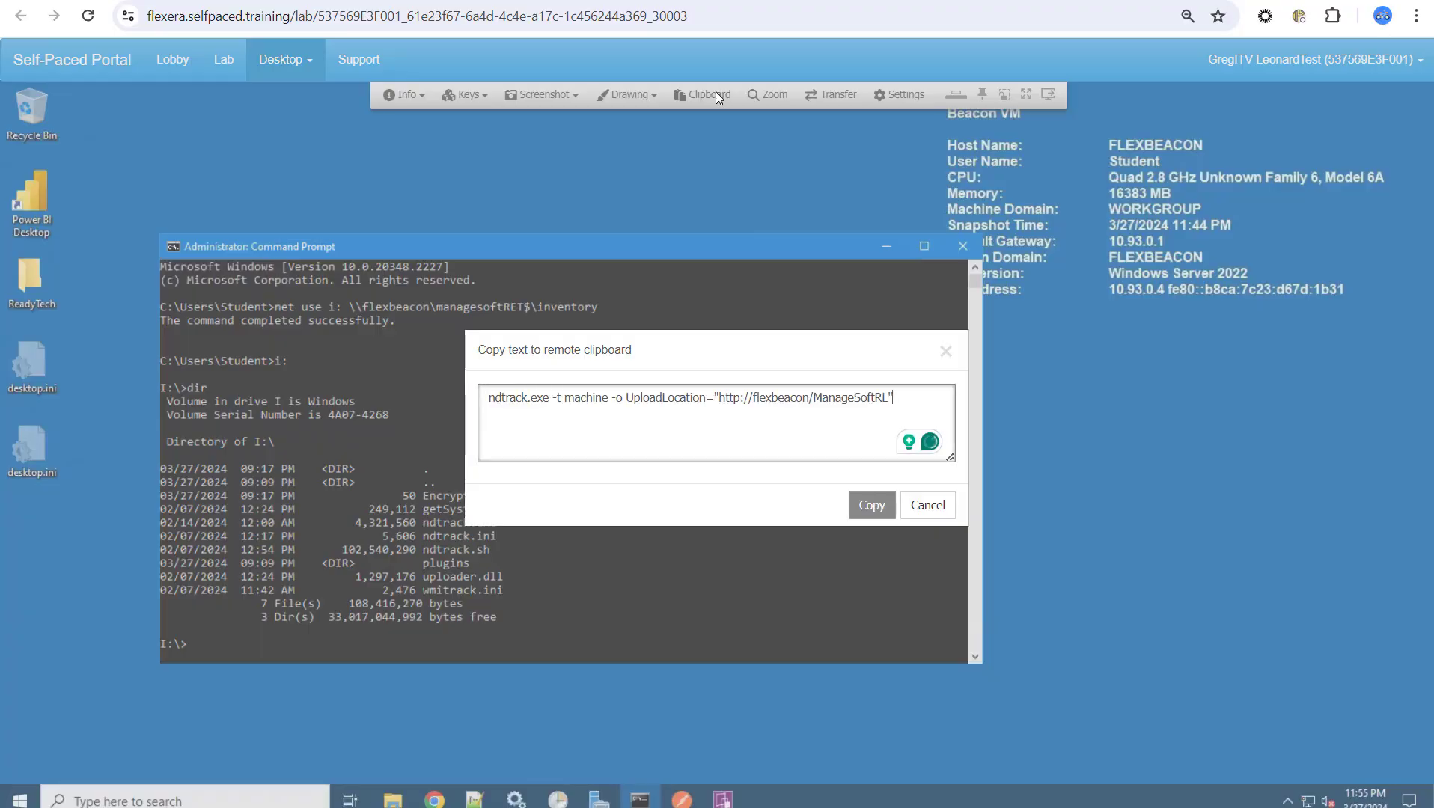
click(872, 505)
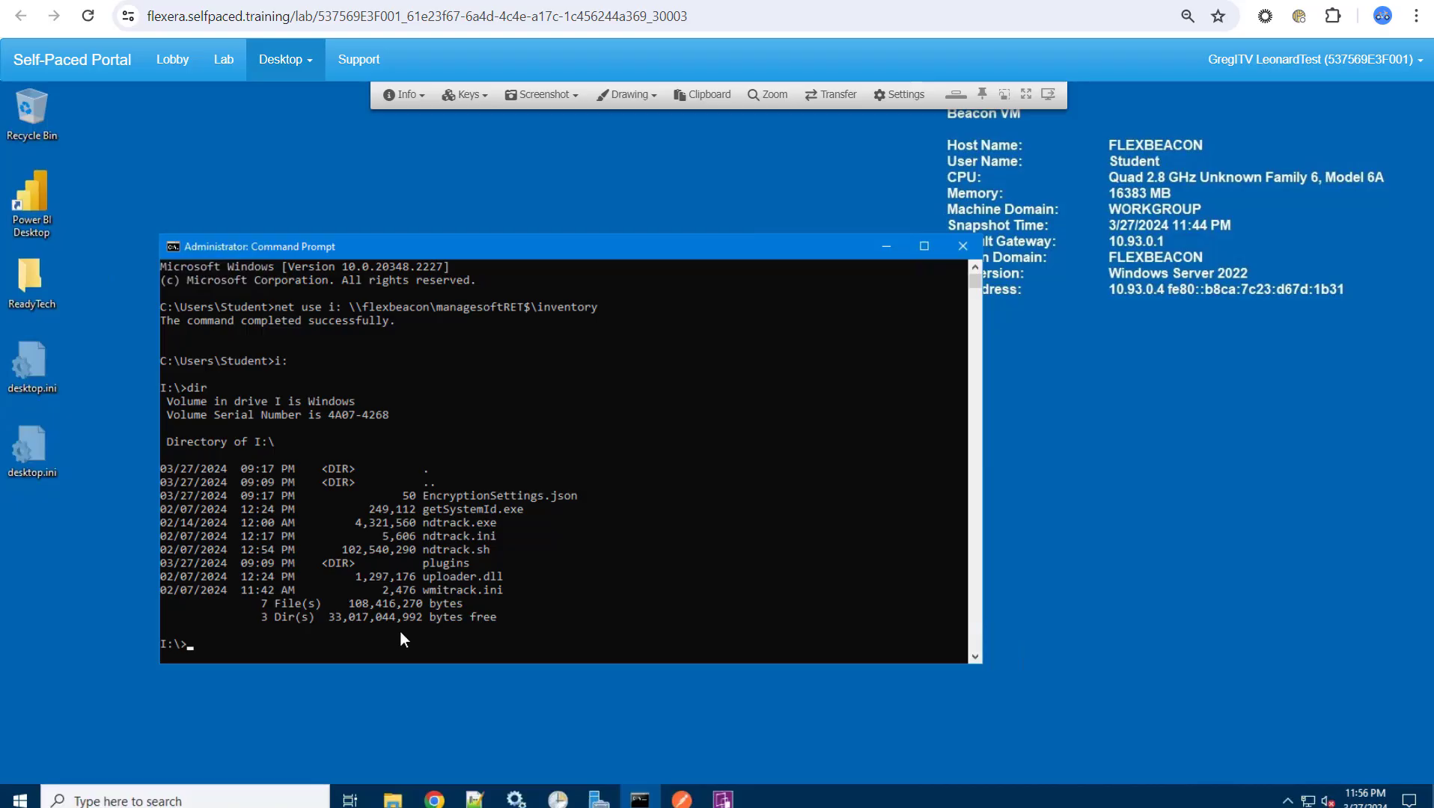
right_click(199, 645)
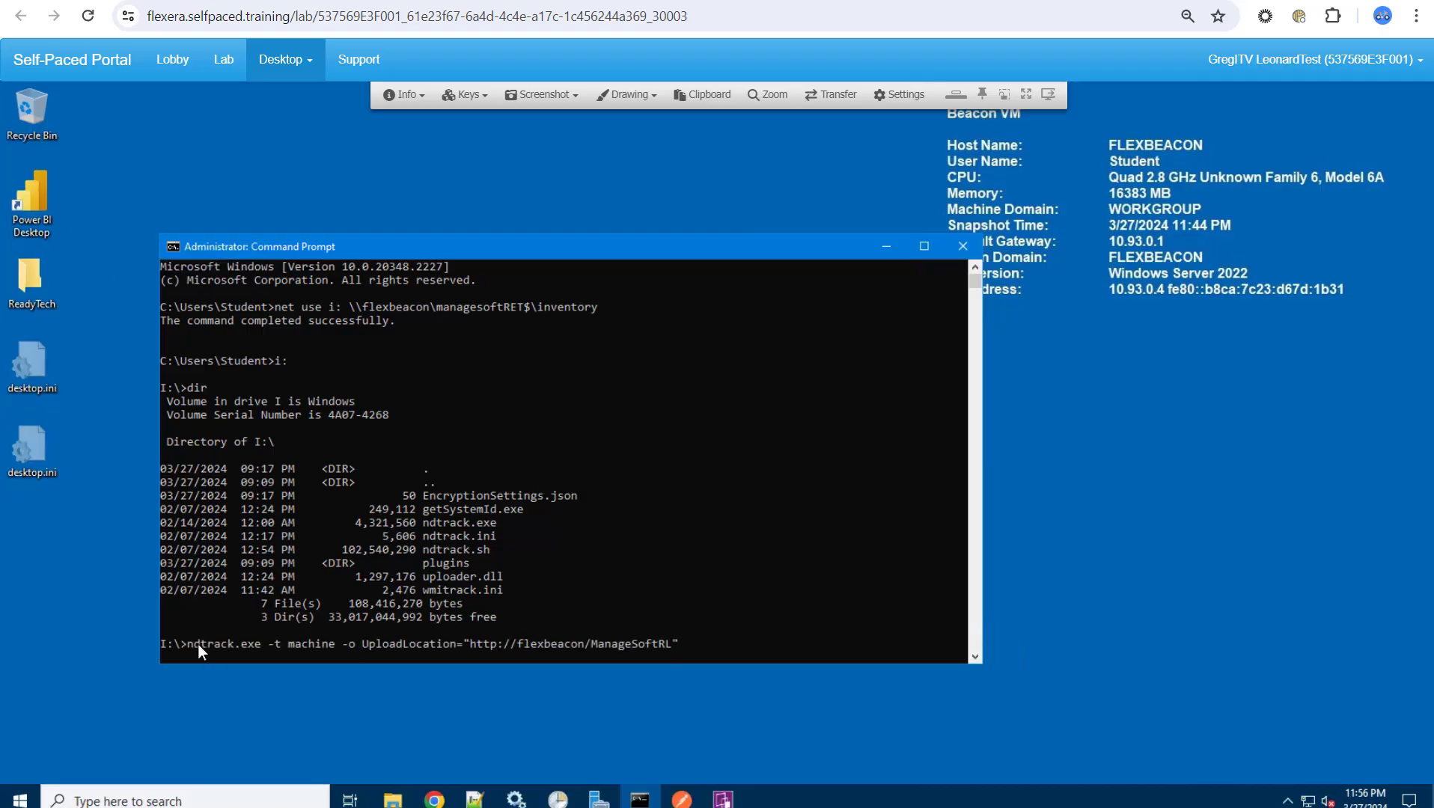
key(Return)
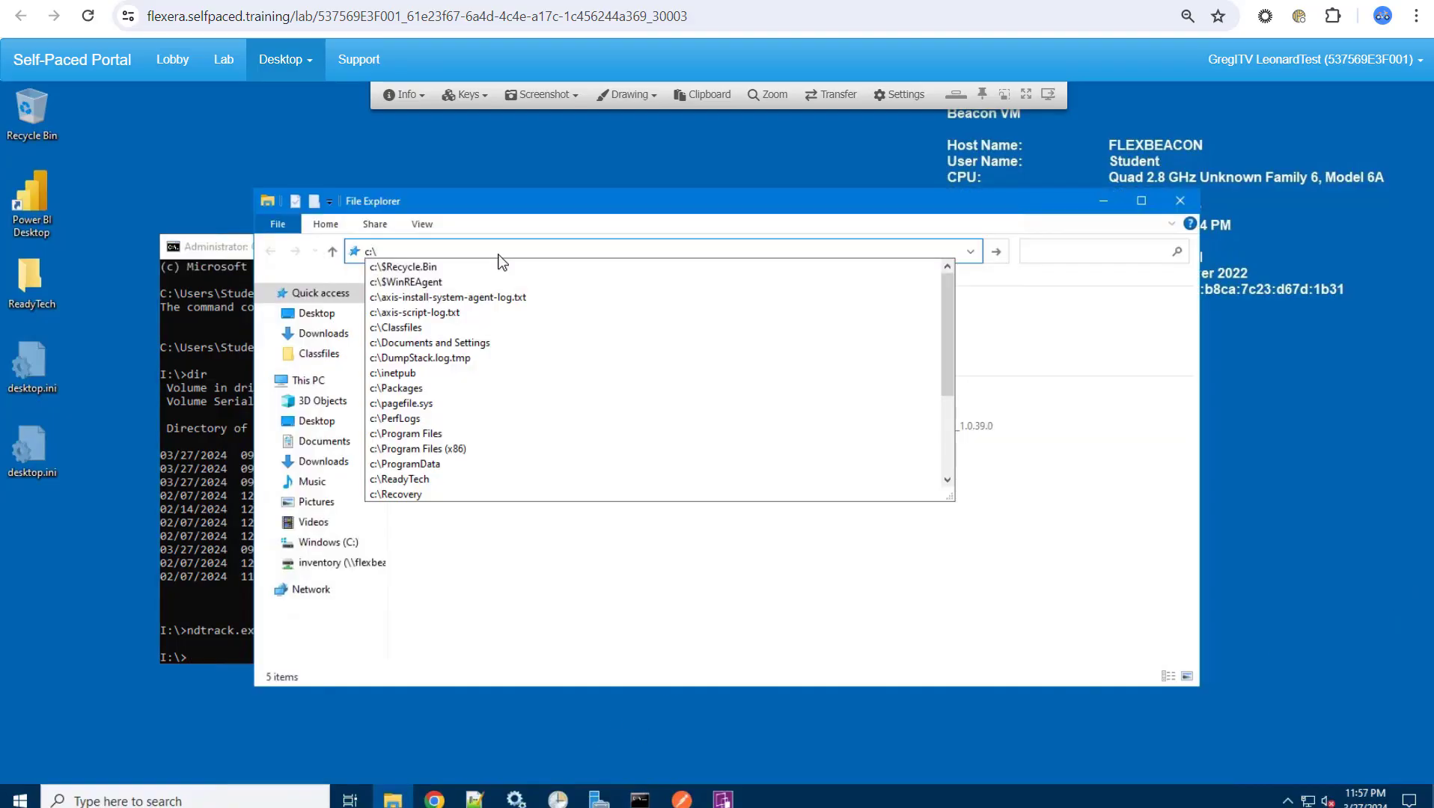
- Browse to C:\ProgramData\Flexera Software\Incoming\Inventories on the beacon and widen the Name column to check the full inventory file names
text(progr)
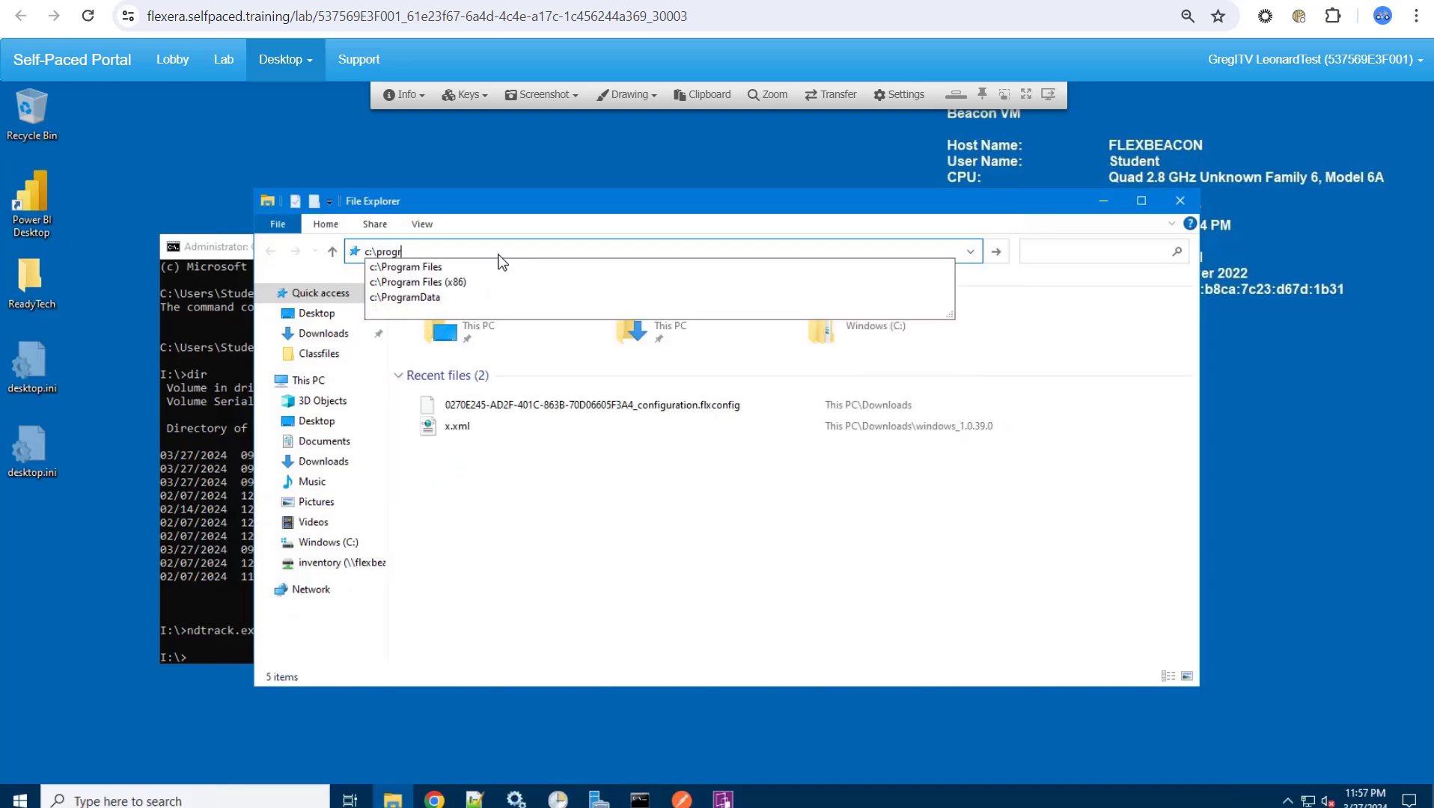
click(436, 298)
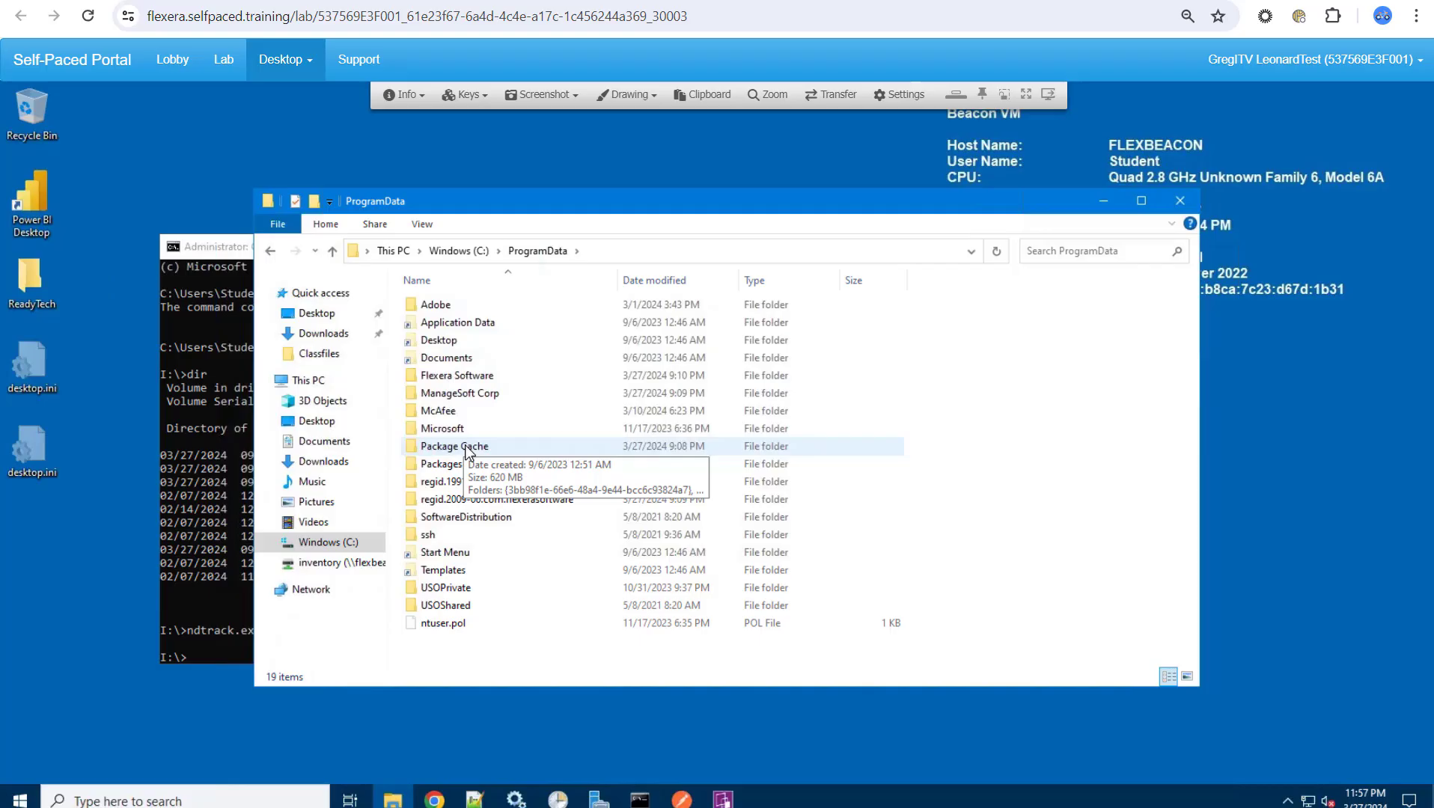
double_click(465, 377)
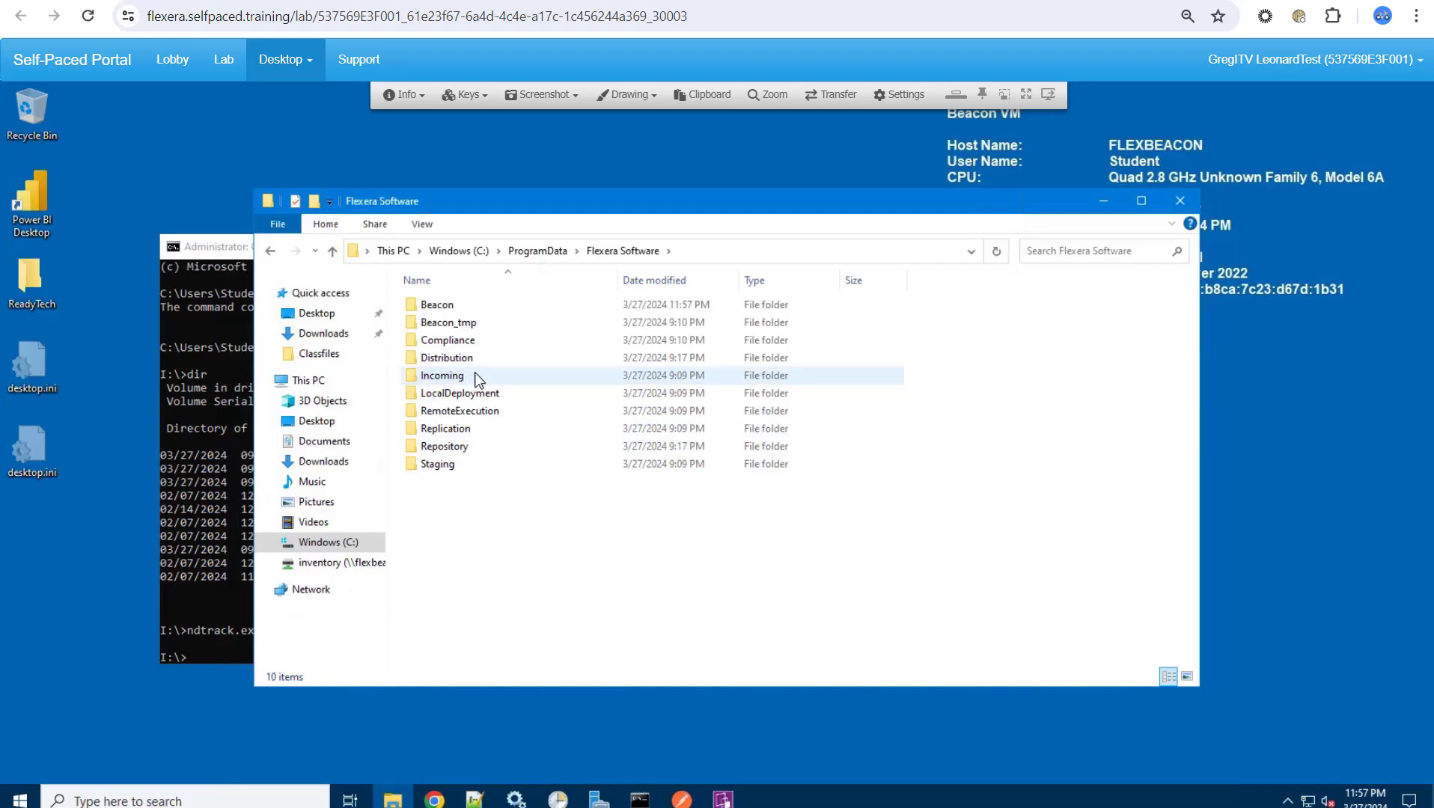
double_click(476, 376)
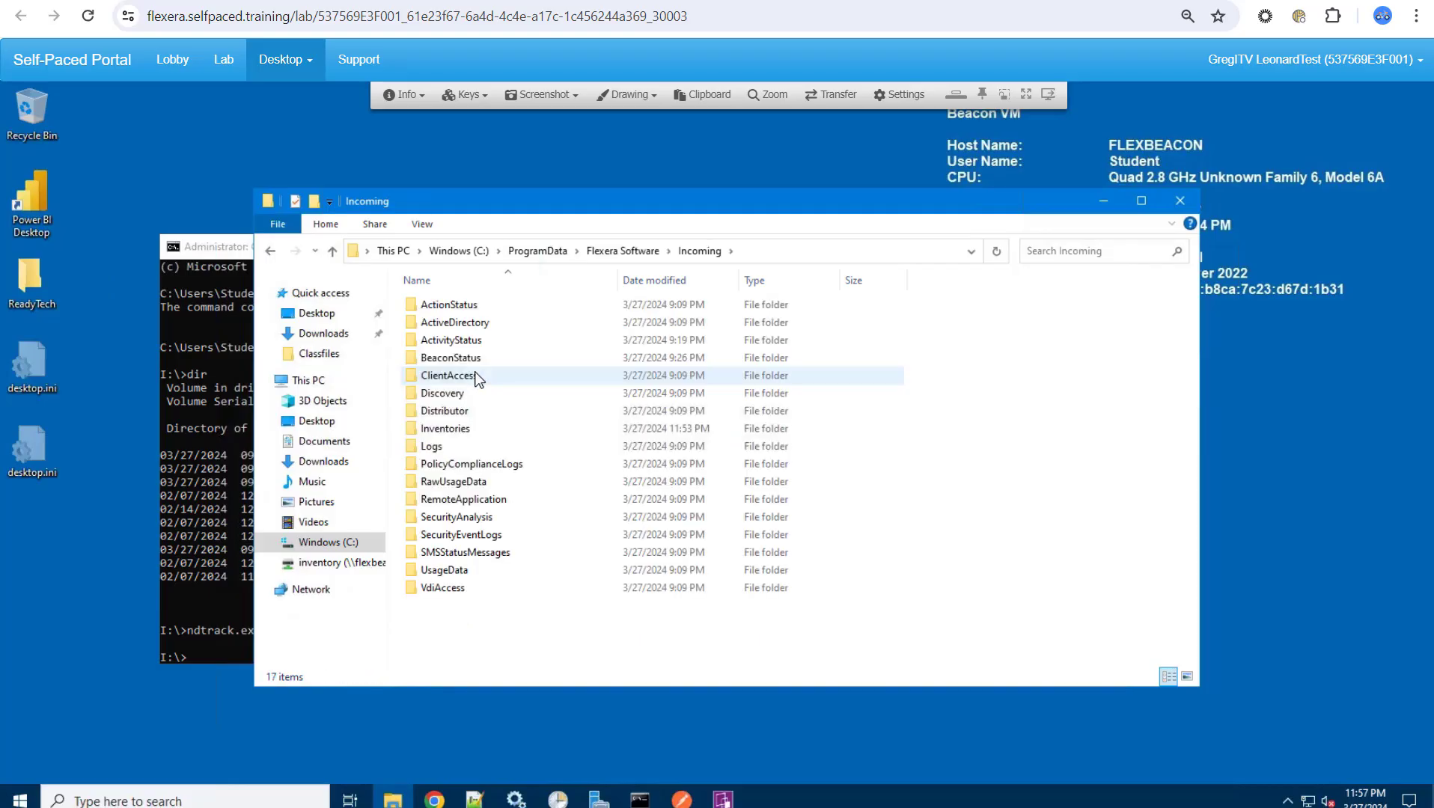
double_click(479, 429)
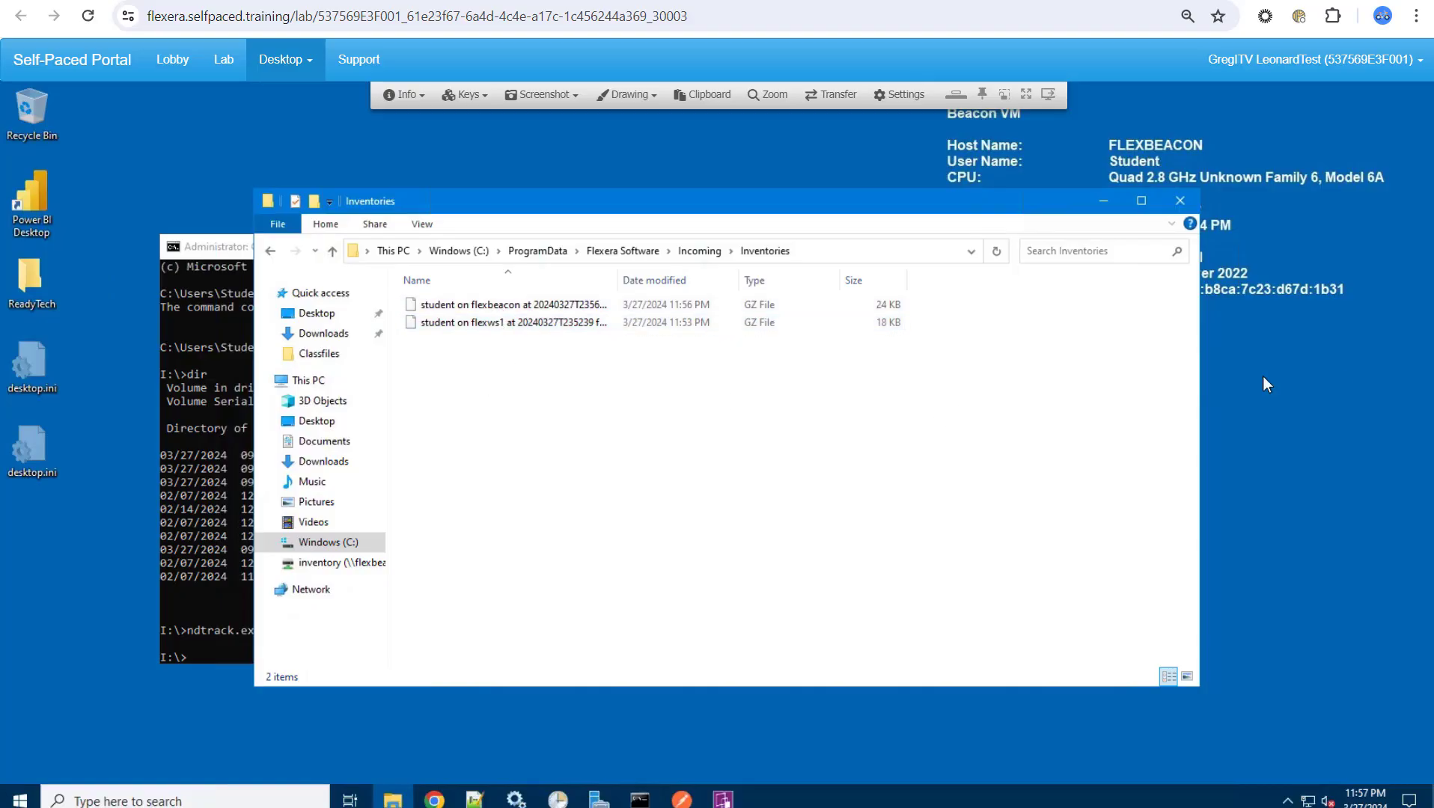
drag(618, 282, 755, 280)
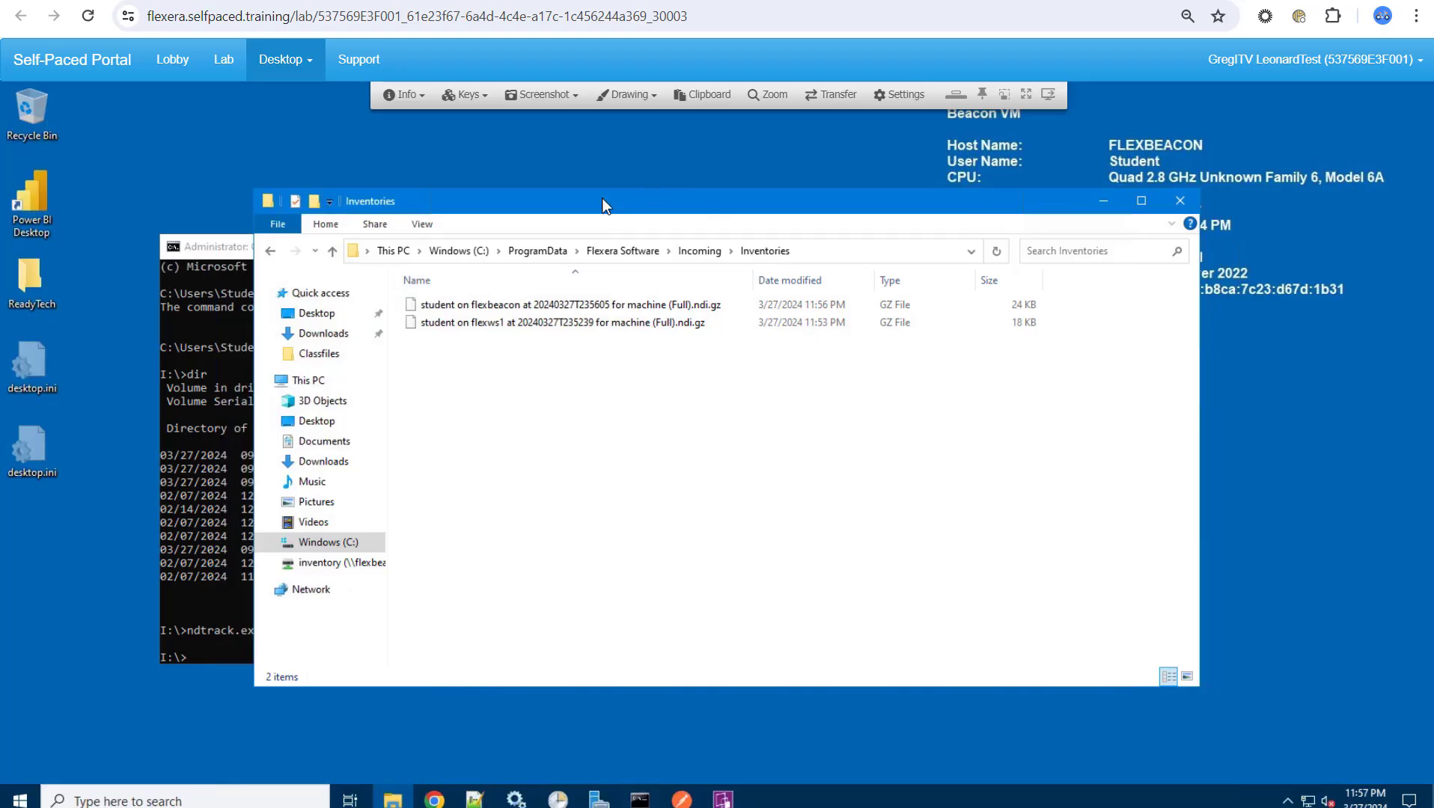
- Arrange Task Scheduler beside the Inventories folder window, and enable and run the four Flexera Inventory Beacon upload tasks
drag(602, 199, 379, 138)
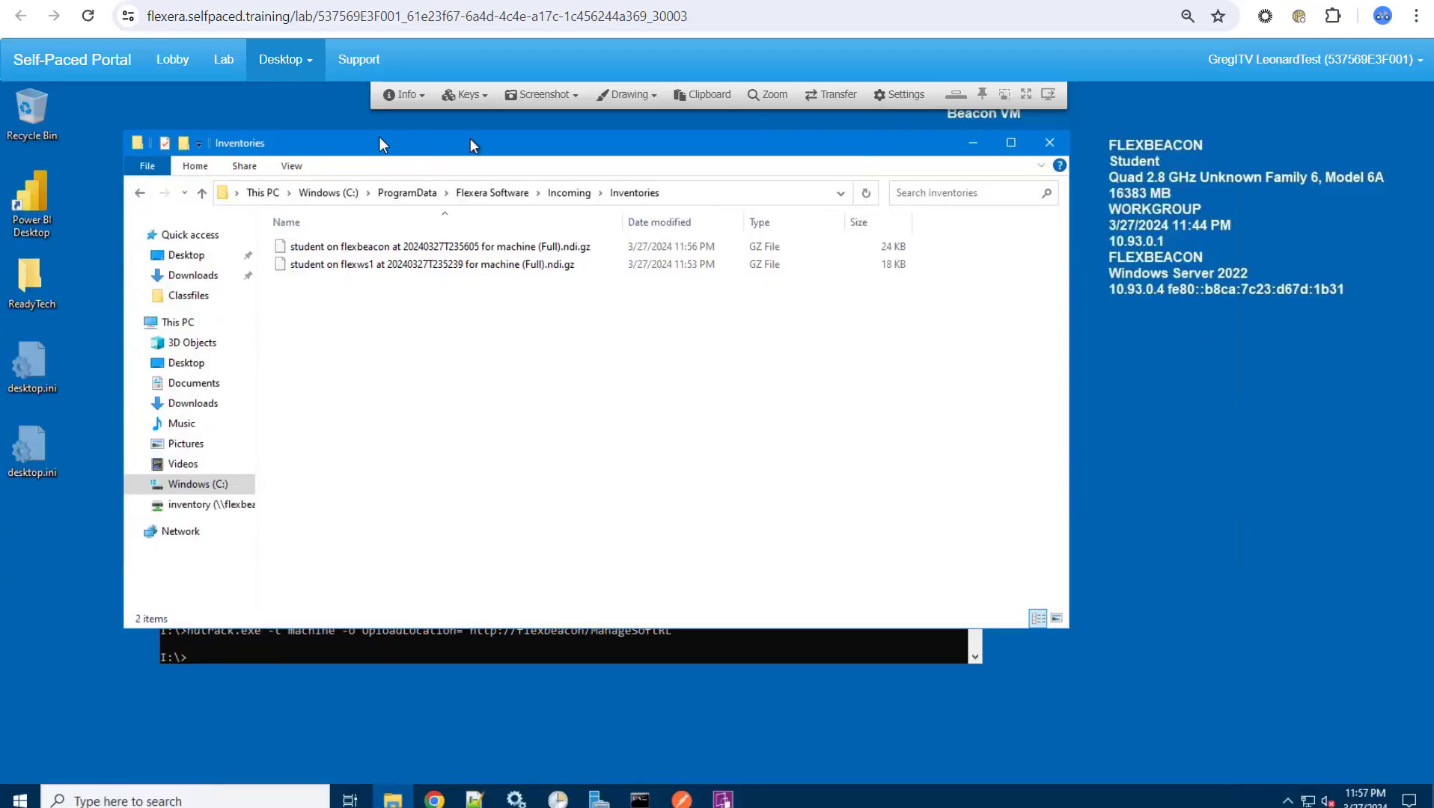
mouse_move(588, 800)
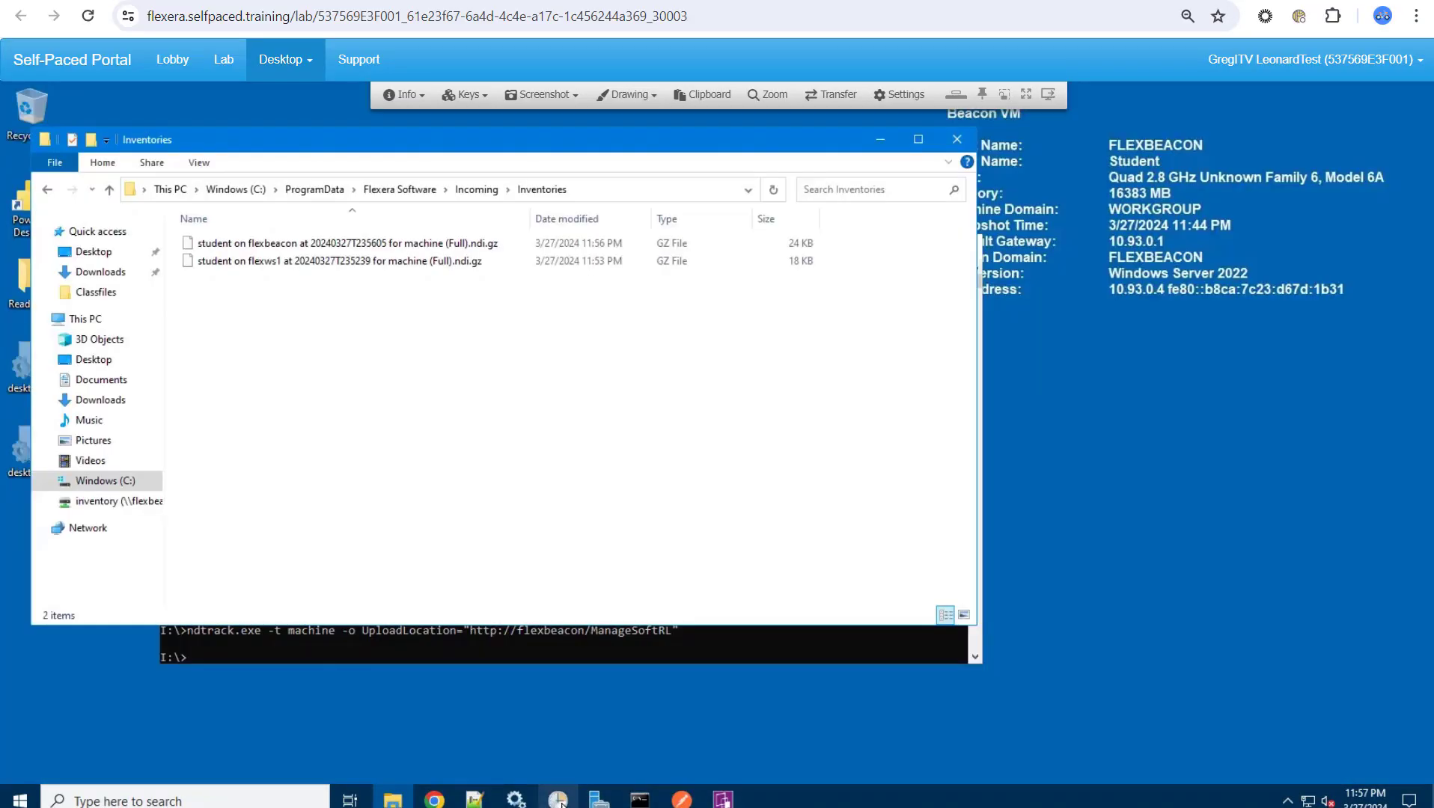
click(561, 801)
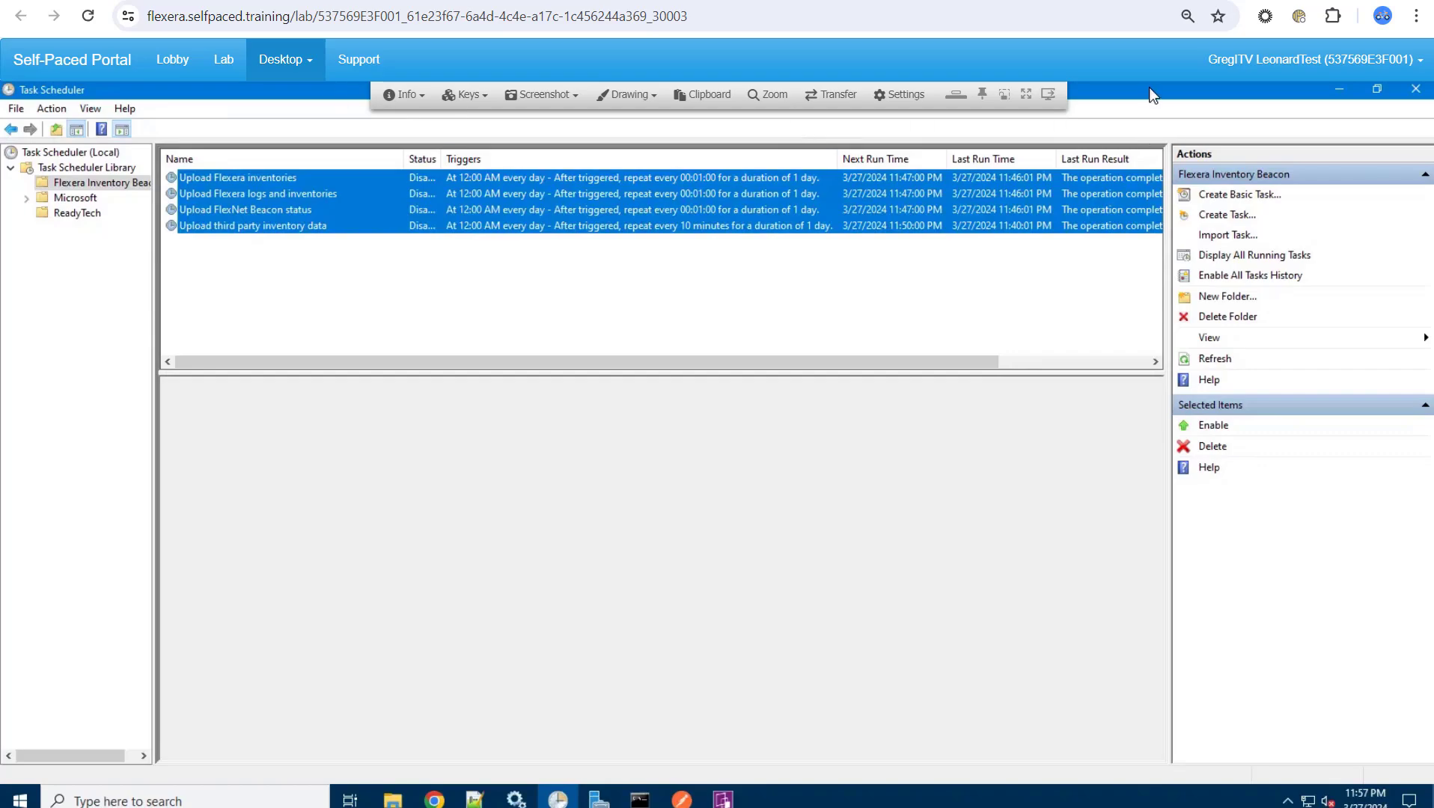
double_click(1152, 91)
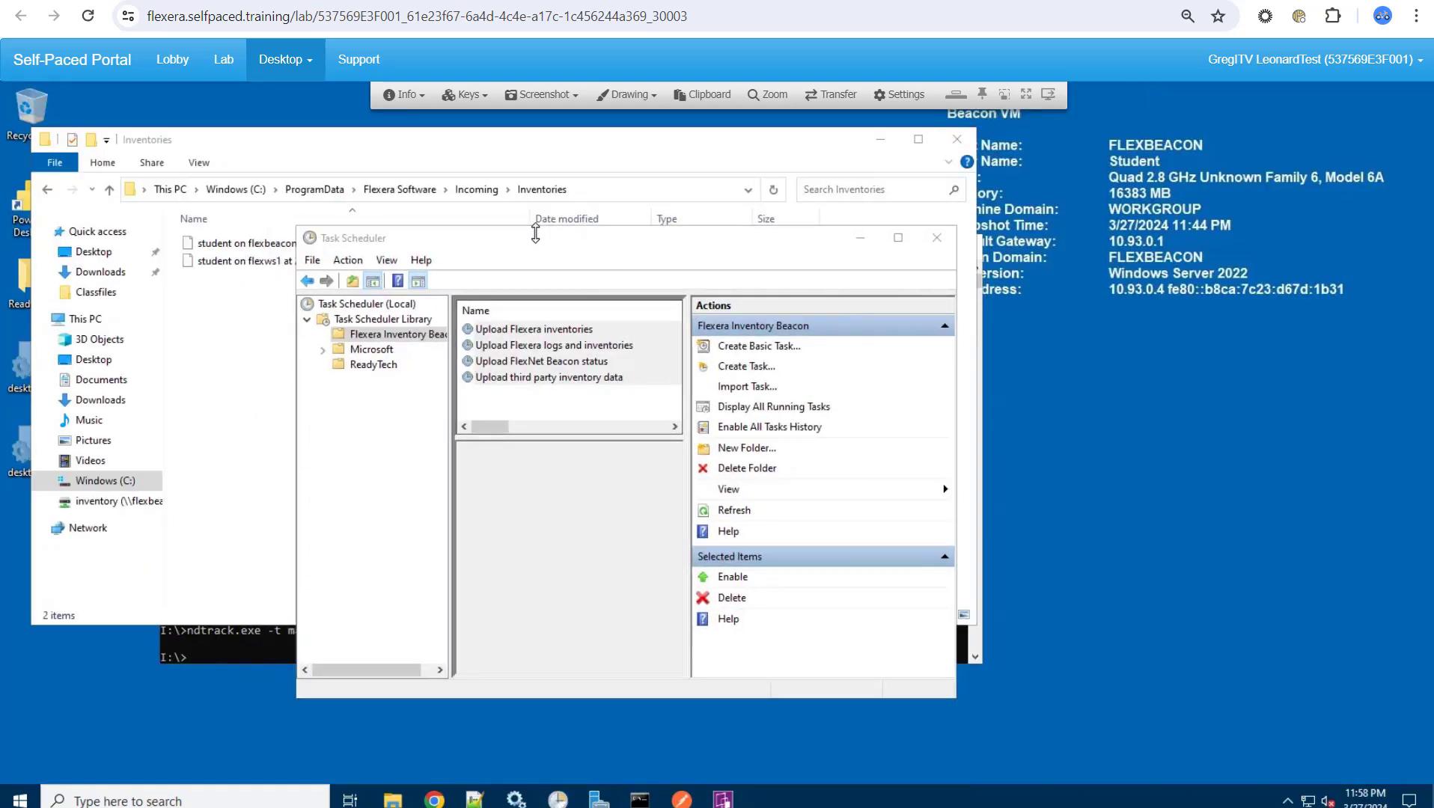
drag(536, 238, 940, 244)
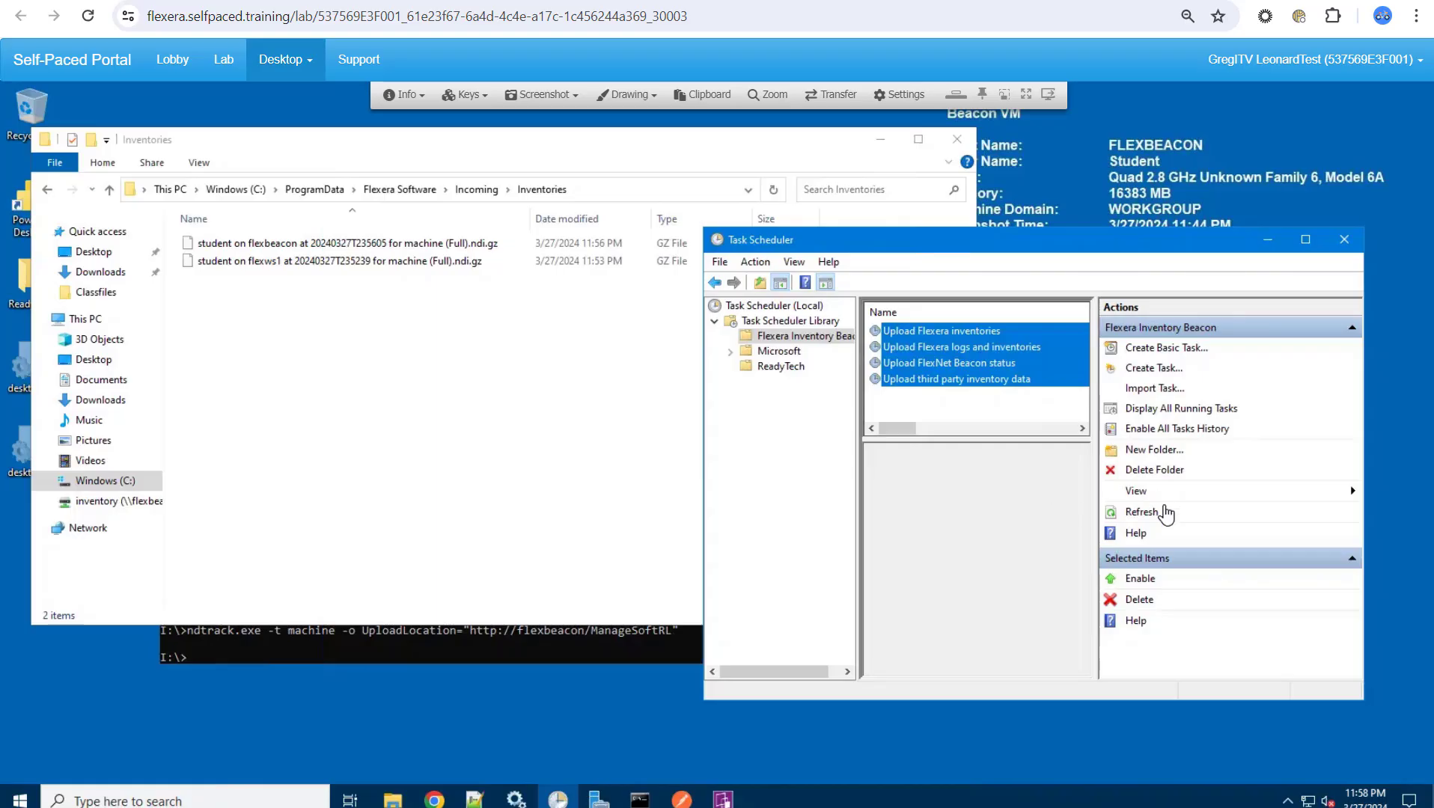
click(1139, 579)
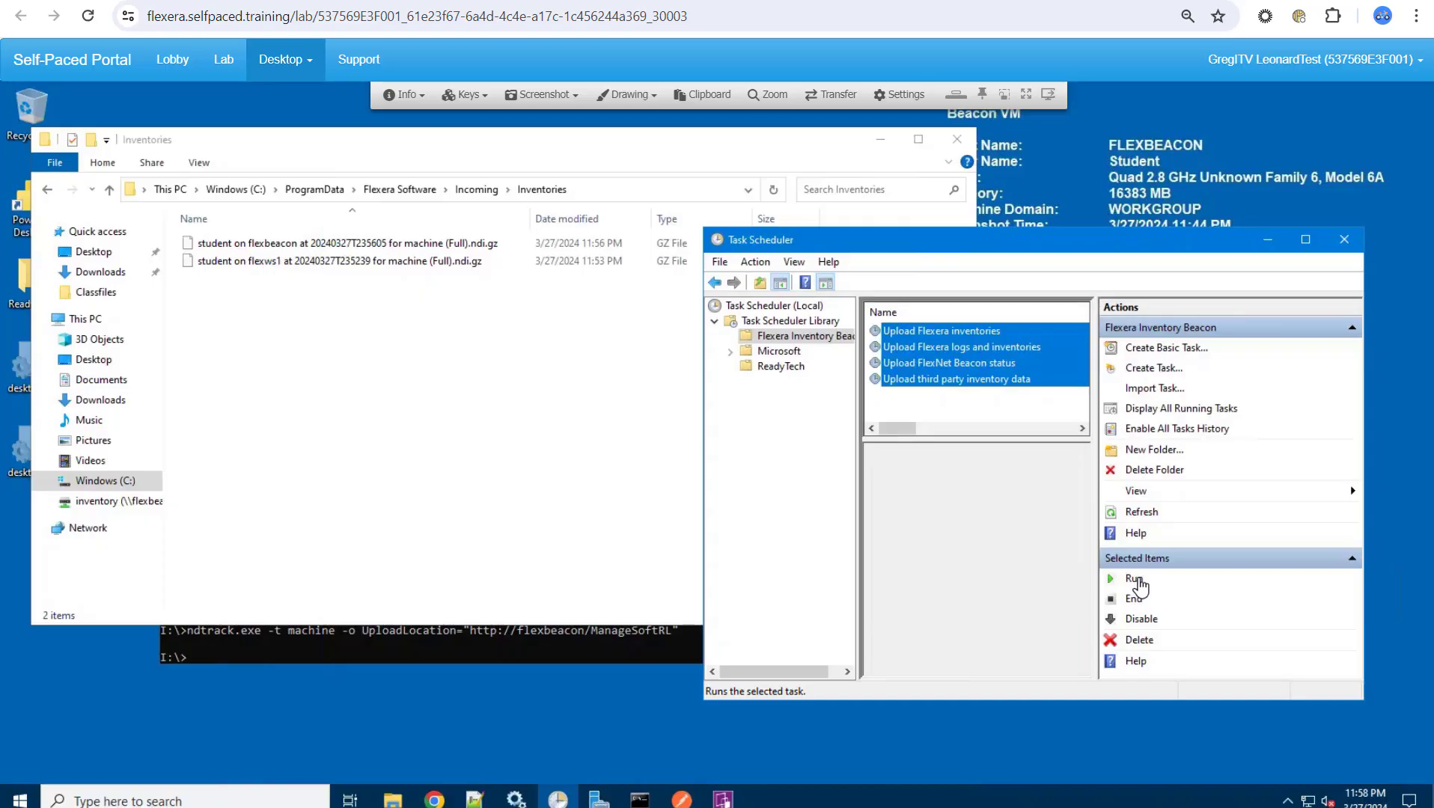
click(1136, 580)
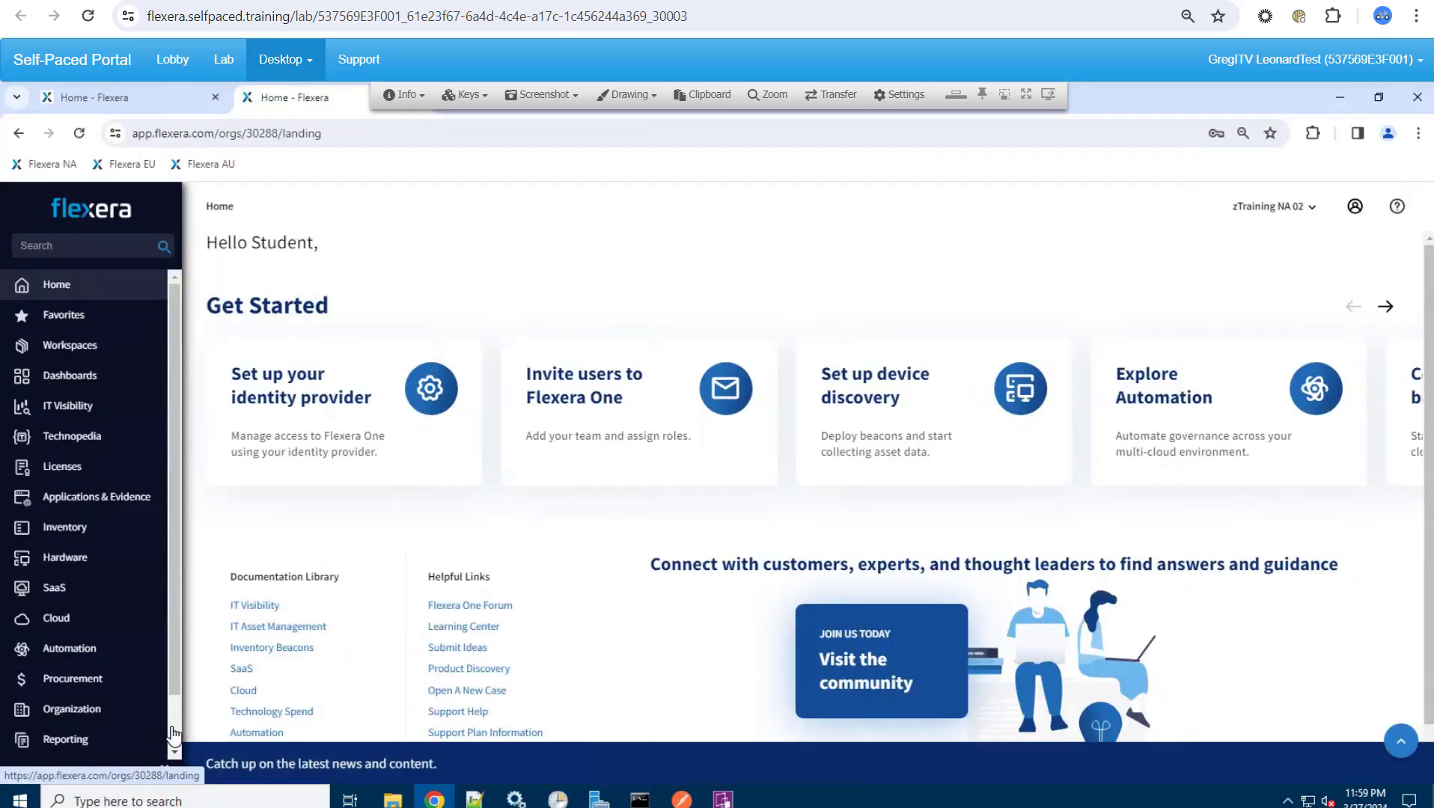
- Open the IT Visibility Devices inventory in Flexera One in Chrome and filter Device Name by flex
scroll(148, 718, down, 2)
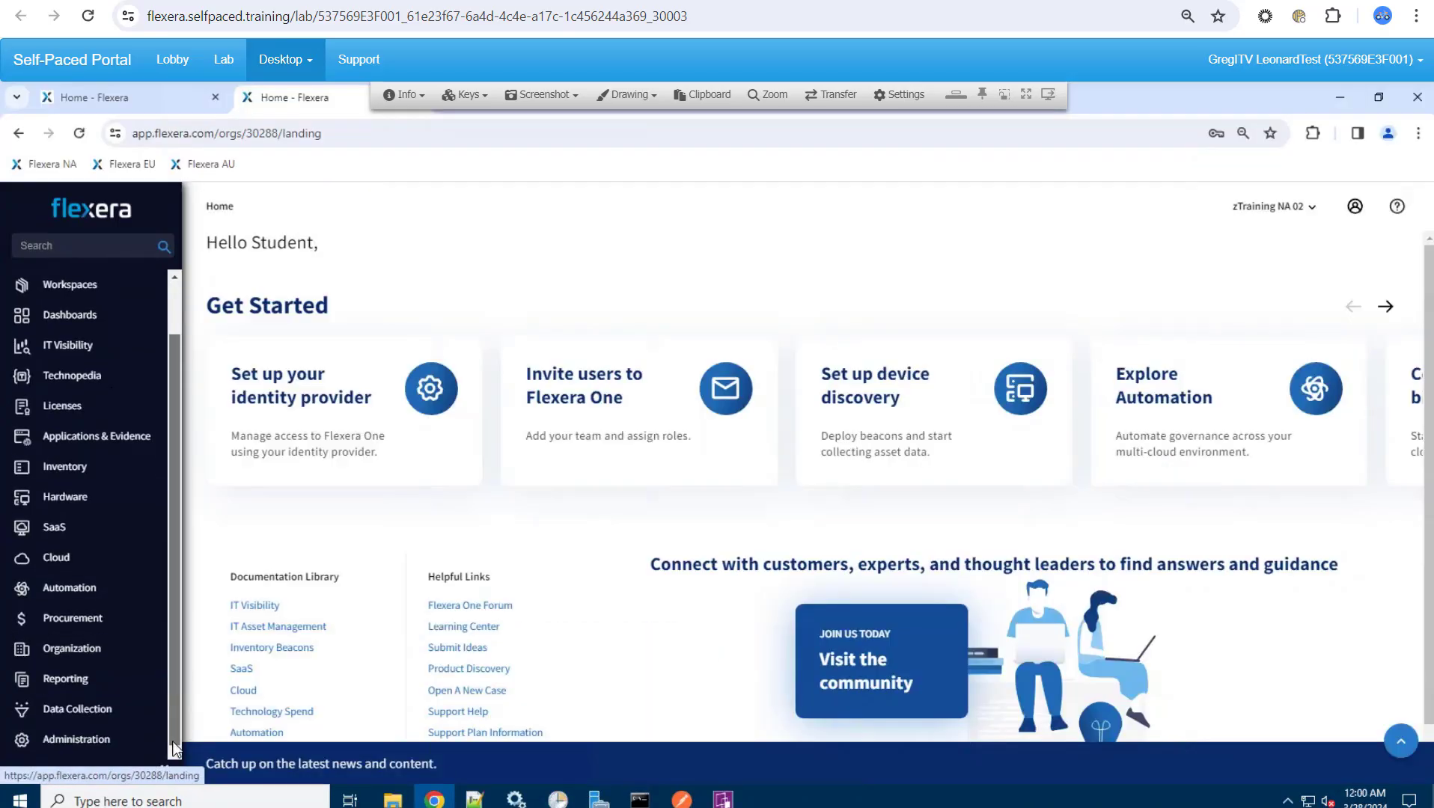
scroll(172, 524, up, 2)
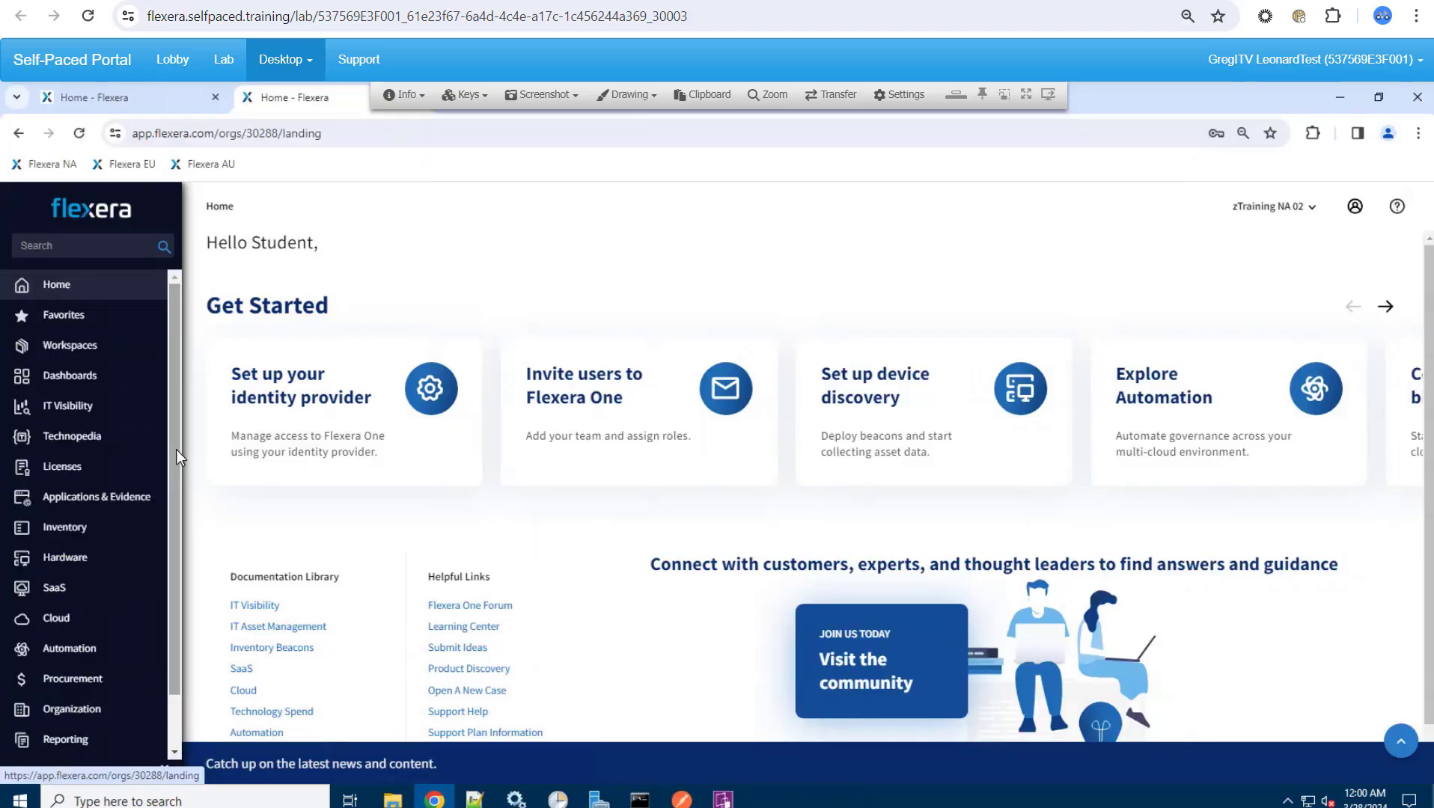
mouse_move(112, 528)
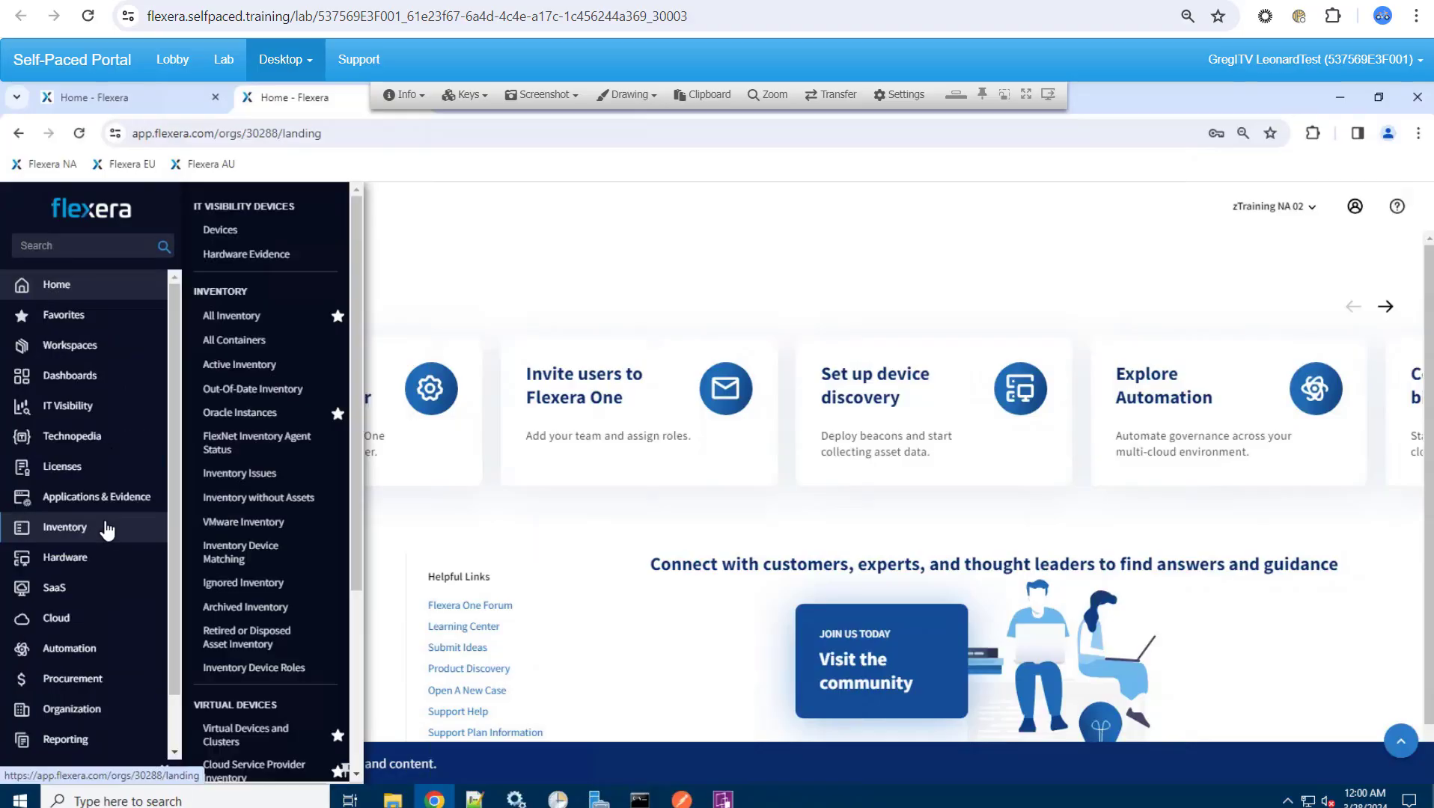
click(238, 229)
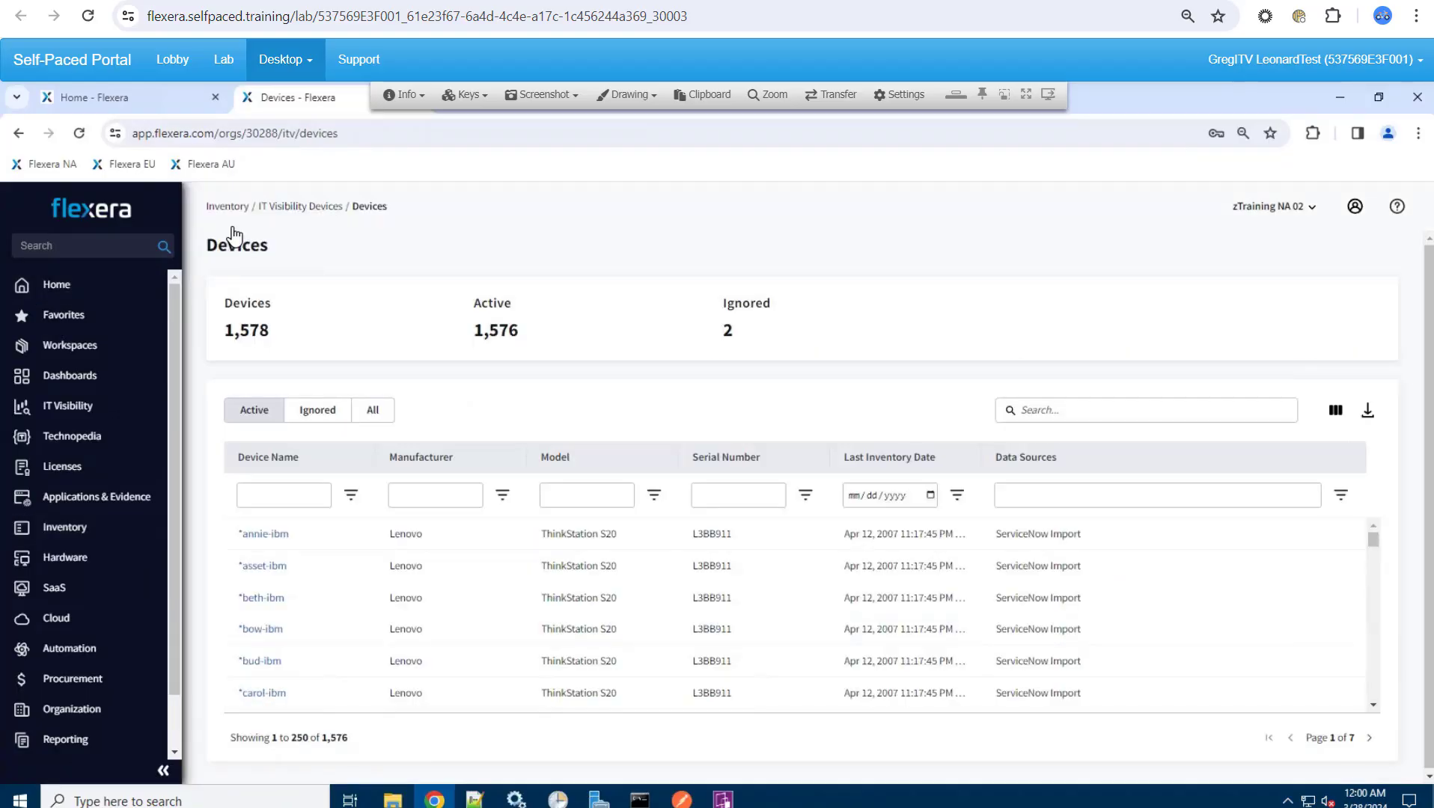
click(283, 500)
text(flex)
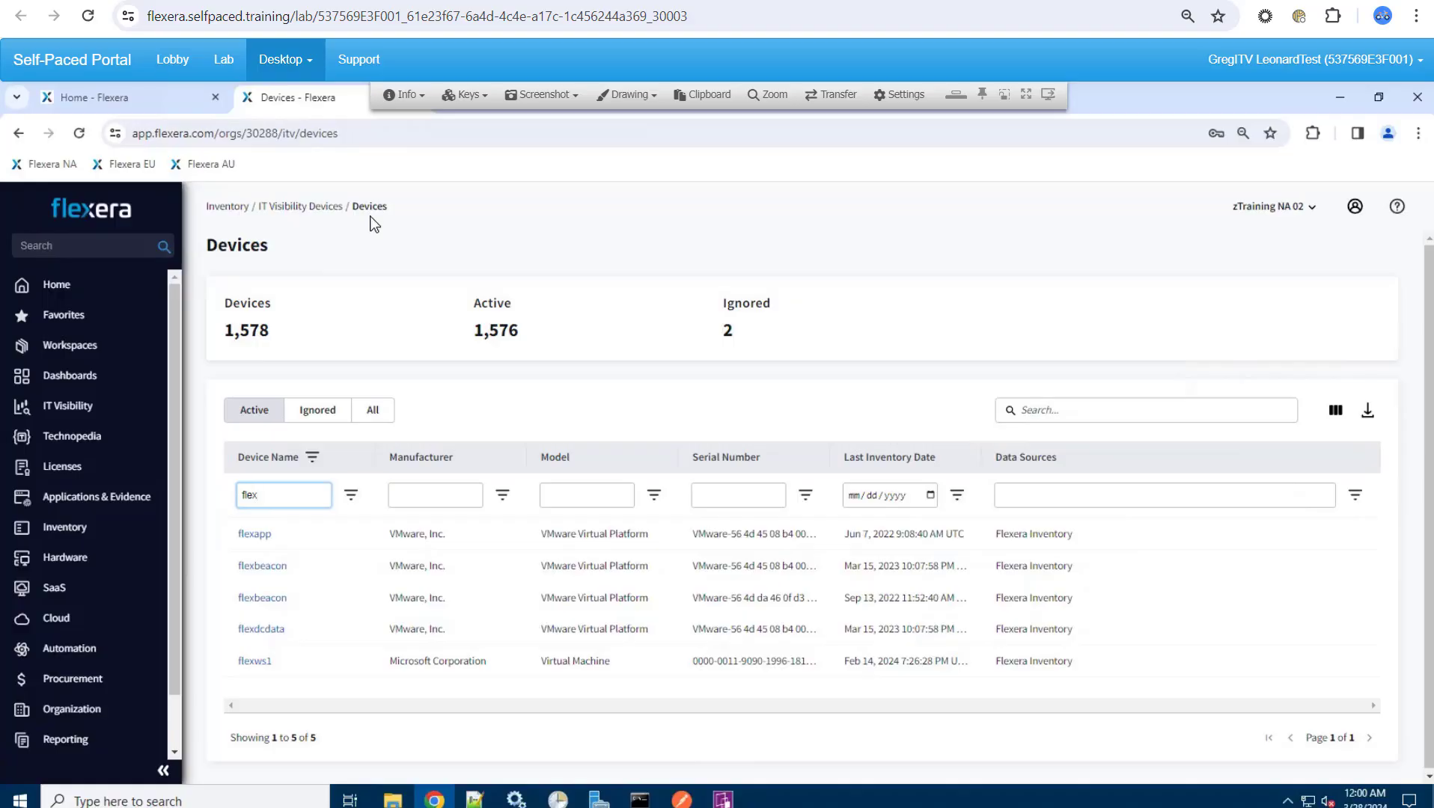
- Check which columns are available for the Devices list and close the column chooser
click(1335, 410)
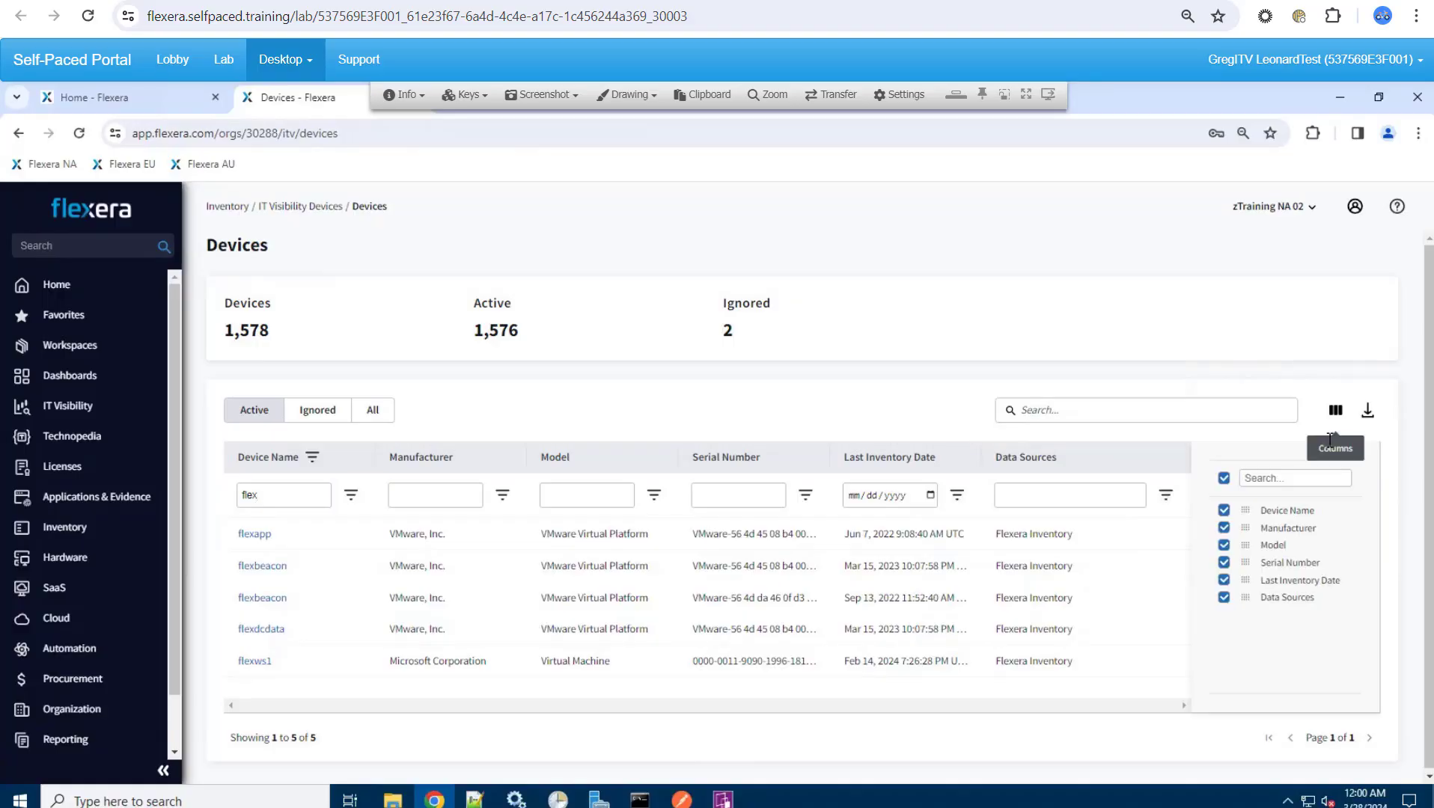
click(1333, 418)
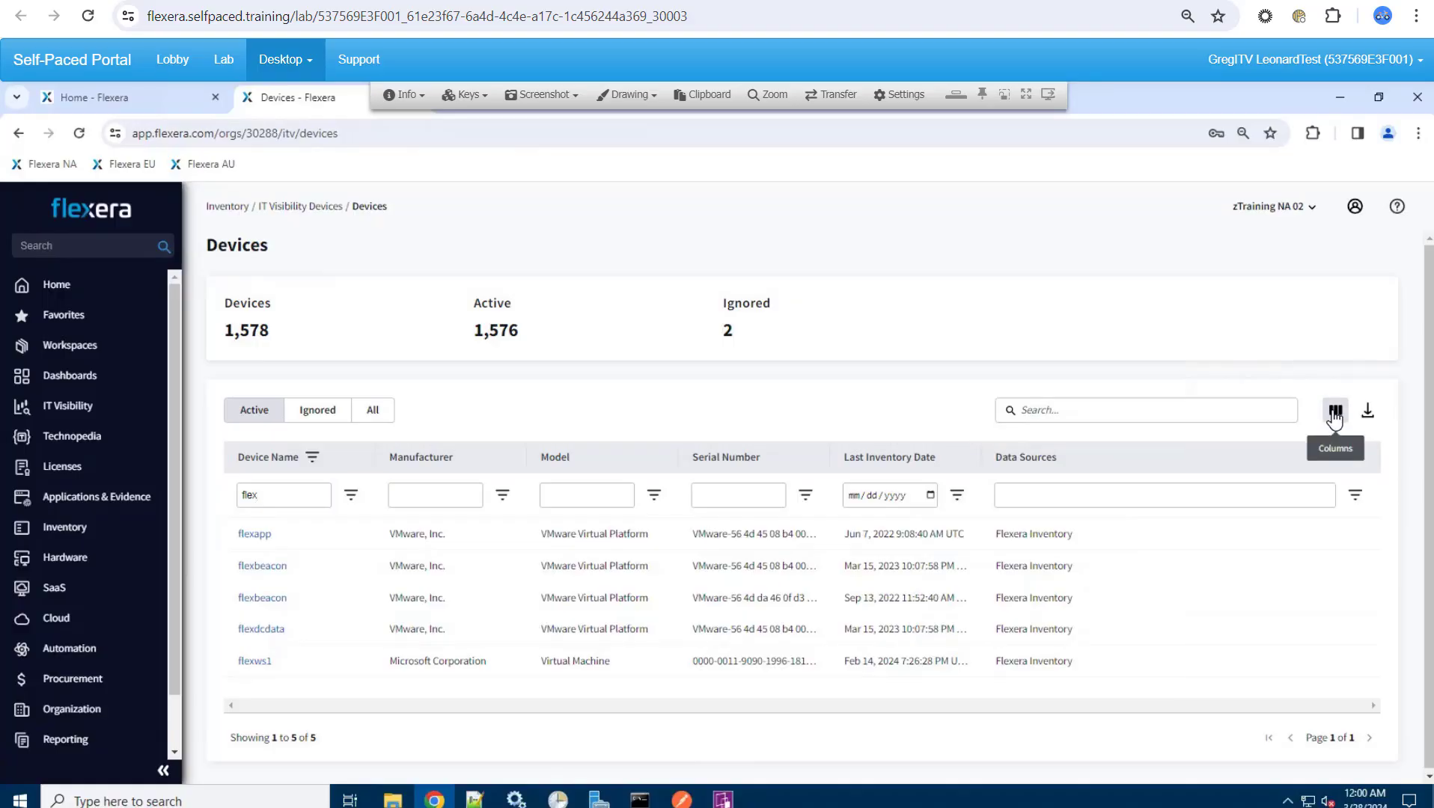